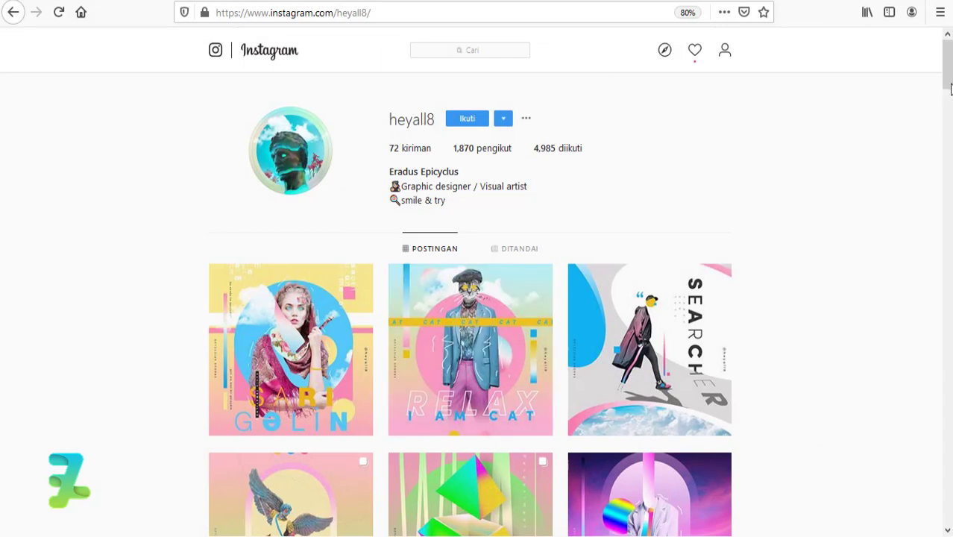
- Scroll down the artist's Instagram grid and open the 'All Cats Are Angel' post
{"action": "left_click_drag", "start_coordinate": [948, 74], "coordinate": [949, 93]}
{"action": "scroll", "coordinate": [469, 299], "scroll_direction": "down", "scroll_amount": 6}
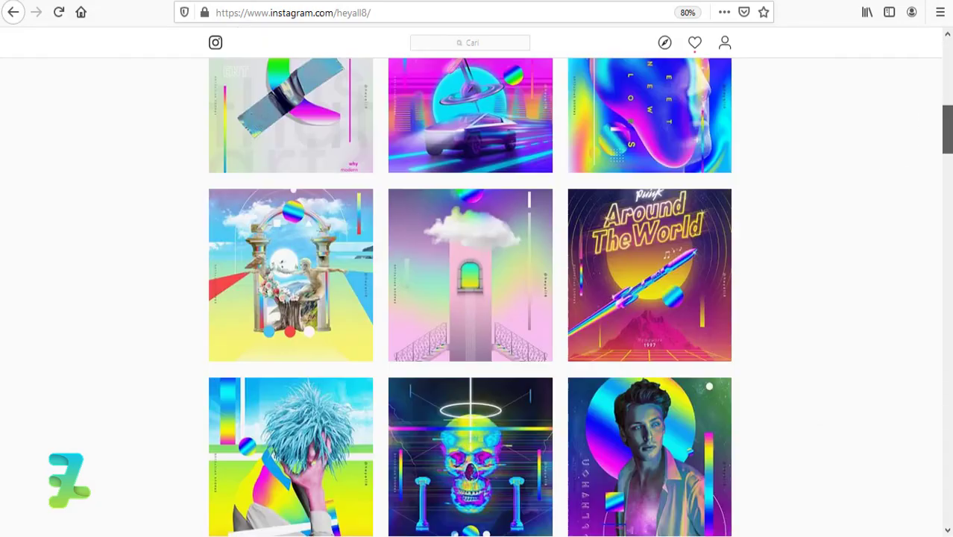
{"action": "scroll", "coordinate": [470, 299], "scroll_direction": "down", "scroll_amount": 5}
{"action": "scroll", "coordinate": [470, 299], "scroll_direction": "down", "scroll_amount": 2}
{"action": "scroll", "coordinate": [470, 298], "scroll_direction": "down", "scroll_amount": 3}
{"action": "scroll", "coordinate": [470, 298], "scroll_direction": "down", "scroll_amount": 1}
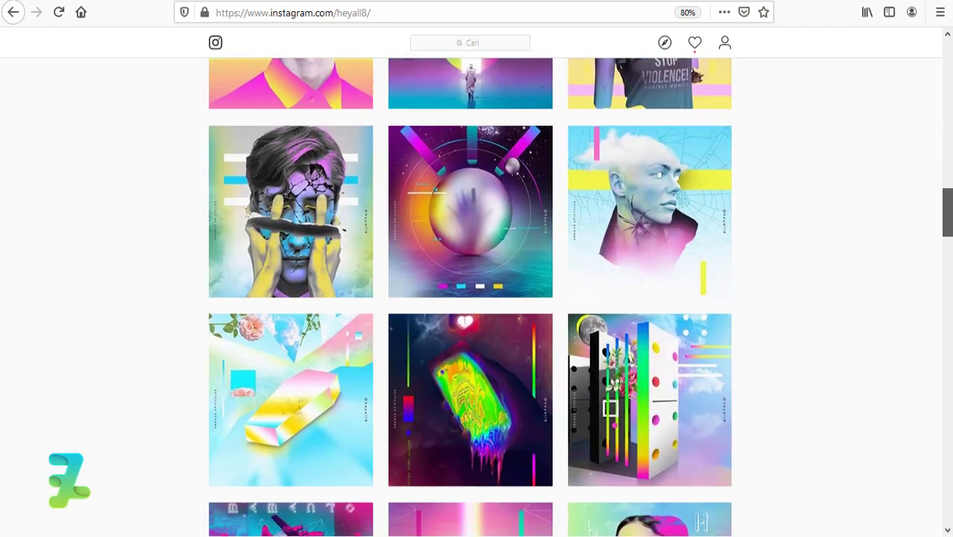
{"action": "scroll", "coordinate": [470, 299], "scroll_direction": "down", "scroll_amount": 3}
{"action": "scroll", "coordinate": [470, 298], "scroll_direction": "down", "scroll_amount": 2}
{"action": "scroll", "coordinate": [469, 298], "scroll_direction": "down", "scroll_amount": 1}
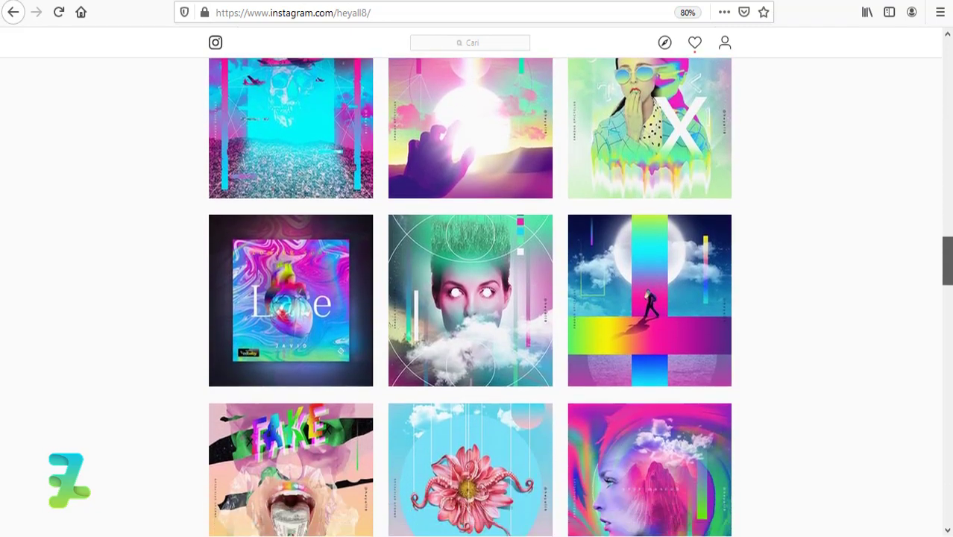
{"action": "scroll", "coordinate": [470, 298], "scroll_direction": "down", "scroll_amount": 2}
{"action": "scroll", "coordinate": [470, 298], "scroll_direction": "down", "scroll_amount": 3}
{"action": "scroll", "coordinate": [469, 298], "scroll_direction": "down", "scroll_amount": 1}
{"action": "scroll", "coordinate": [470, 299], "scroll_direction": "down", "scroll_amount": 1}
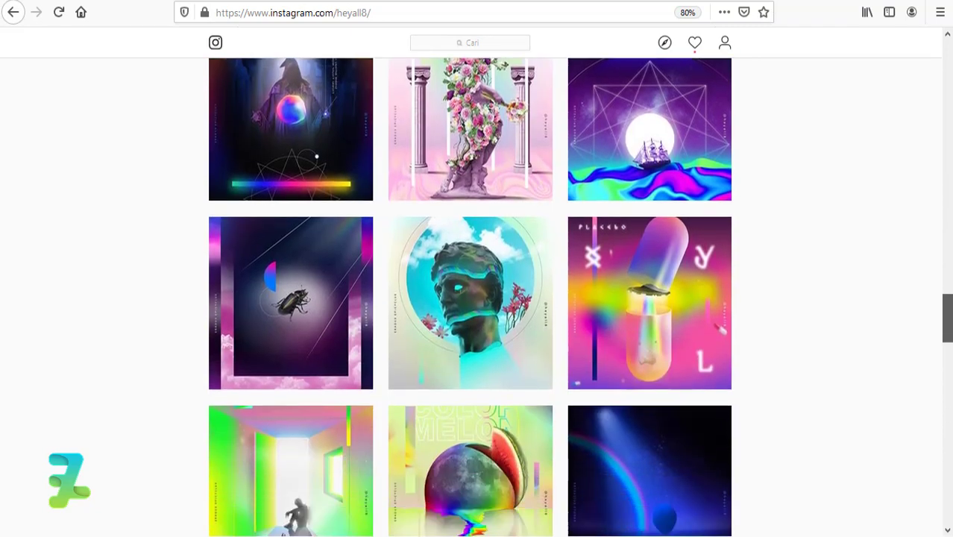
{"action": "scroll", "coordinate": [470, 298], "scroll_direction": "down", "scroll_amount": 1}
{"action": "scroll", "coordinate": [470, 298], "scroll_direction": "down", "scroll_amount": 3}
{"action": "scroll", "coordinate": [470, 298], "scroll_direction": "down", "scroll_amount": 2}
{"action": "scroll", "coordinate": [469, 299], "scroll_direction": "down", "scroll_amount": 1}
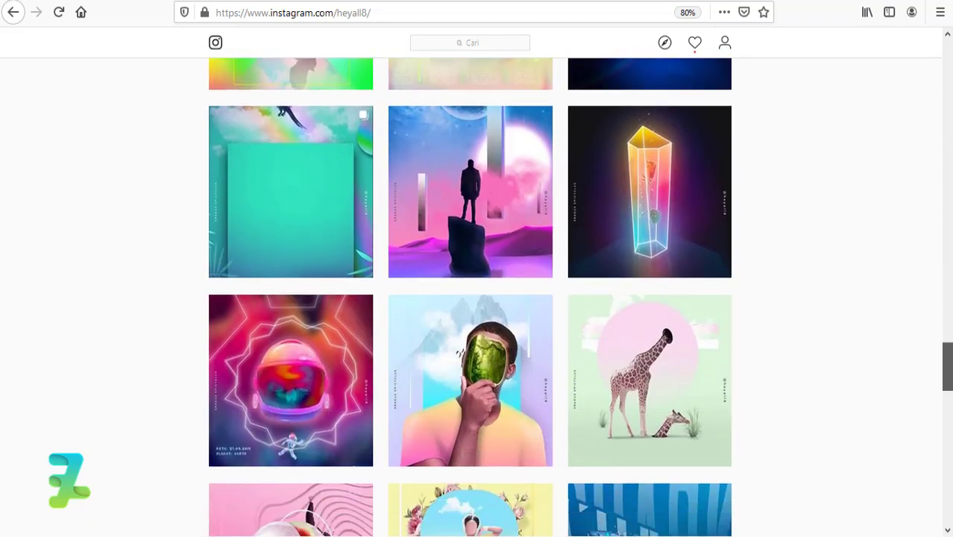
{"action": "scroll", "coordinate": [470, 298], "scroll_direction": "down", "scroll_amount": 2}
{"action": "scroll", "coordinate": [469, 298], "scroll_direction": "down", "scroll_amount": 2}
{"action": "scroll", "coordinate": [470, 299], "scroll_direction": "down", "scroll_amount": 3}
{"action": "scroll", "coordinate": [705, 415], "scroll_direction": "down", "scroll_amount": 2}
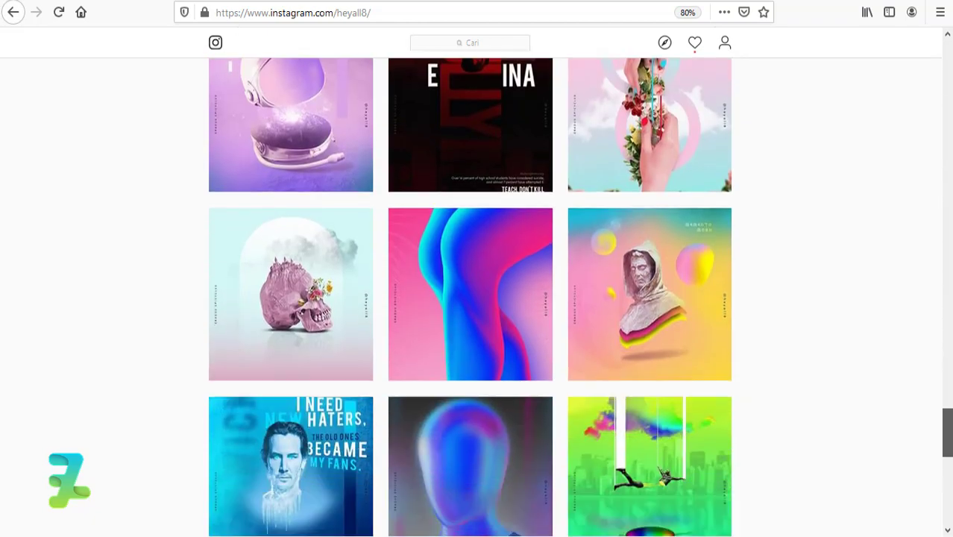
{"action": "scroll", "coordinate": [706, 416], "scroll_direction": "down", "scroll_amount": 1}
{"action": "scroll", "coordinate": [705, 416], "scroll_direction": "down", "scroll_amount": 4}
{"action": "mouse_move", "coordinate": [470, 272]}
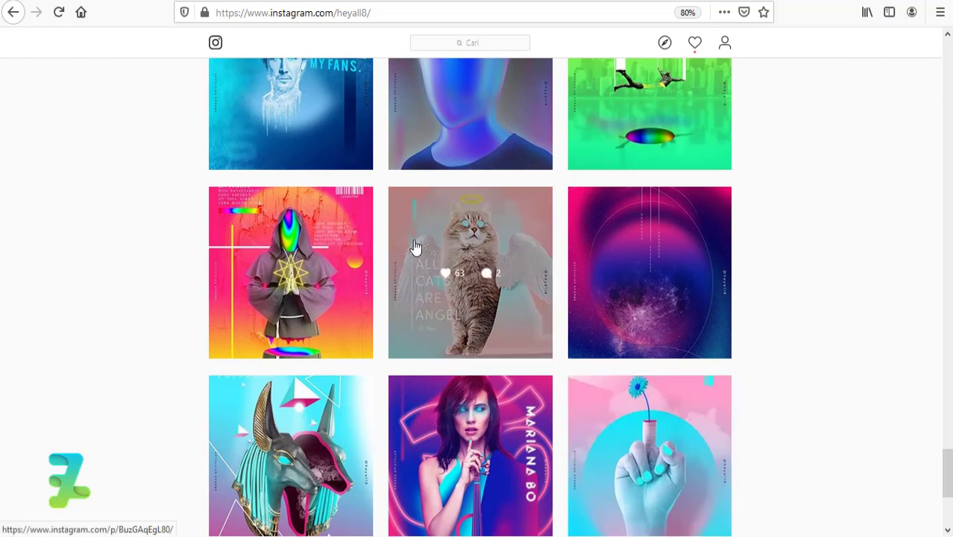
{"action": "left_click", "coordinate": [481, 230]}
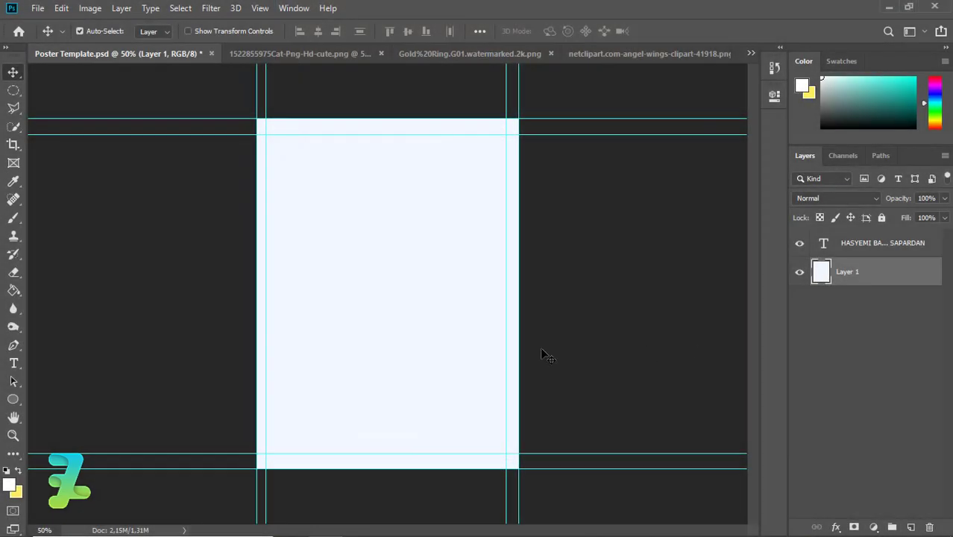
- Set the foreground colour to the pale pink ffc2bc
{"action": "left_click", "coordinate": [12, 485]}
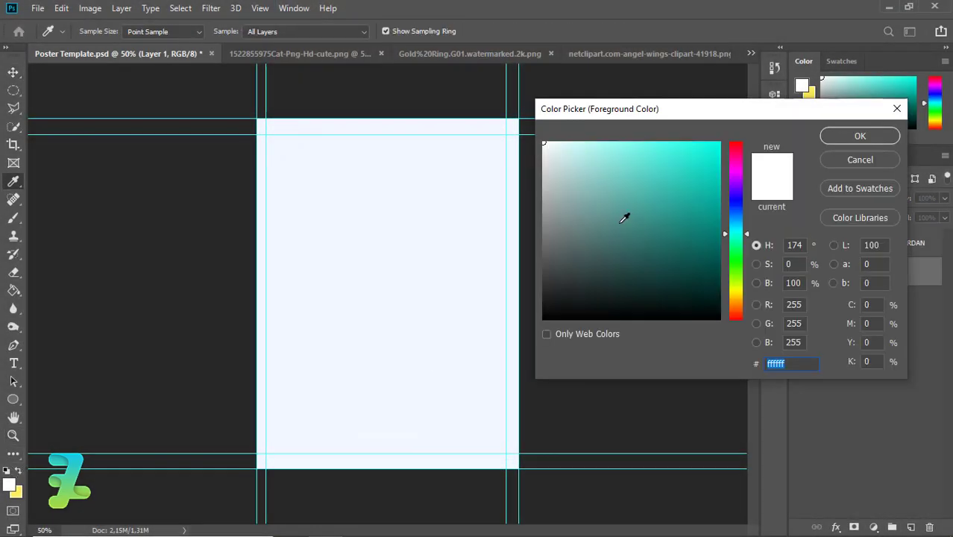
{"action": "left_click_drag", "start_coordinate": [734, 173], "coordinate": [735, 168]}
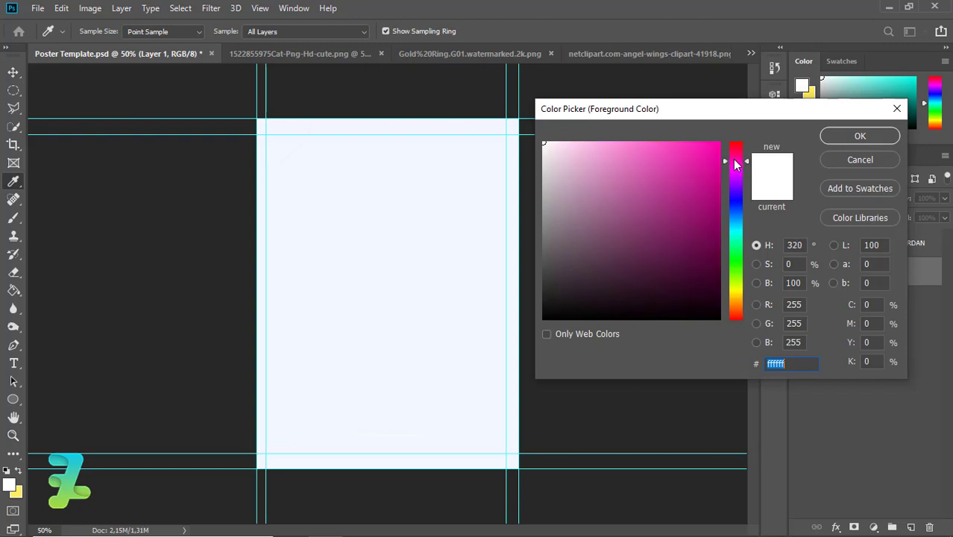
{"action": "left_click_drag", "start_coordinate": [735, 164], "coordinate": [734, 158]}
{"action": "left_click", "coordinate": [645, 146]}
{"action": "left_click_drag", "start_coordinate": [645, 146], "coordinate": [598, 140]}
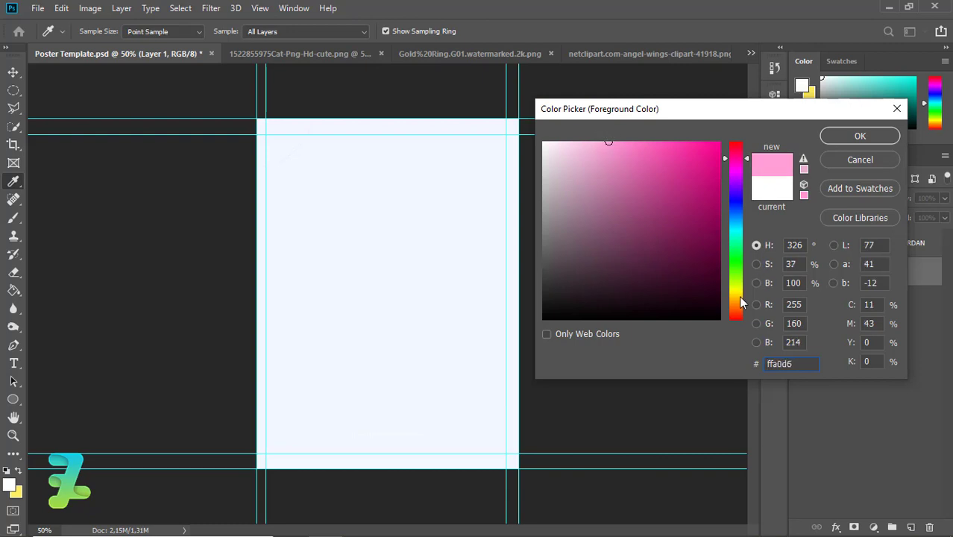
{"action": "left_click_drag", "start_coordinate": [740, 302], "coordinate": [740, 316]}
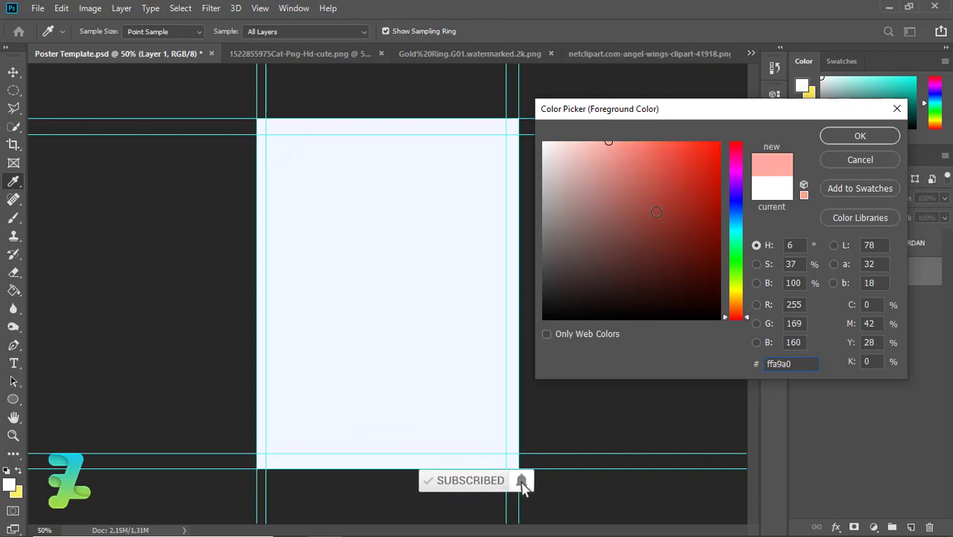
{"action": "left_click_drag", "start_coordinate": [609, 141], "coordinate": [590, 138]}
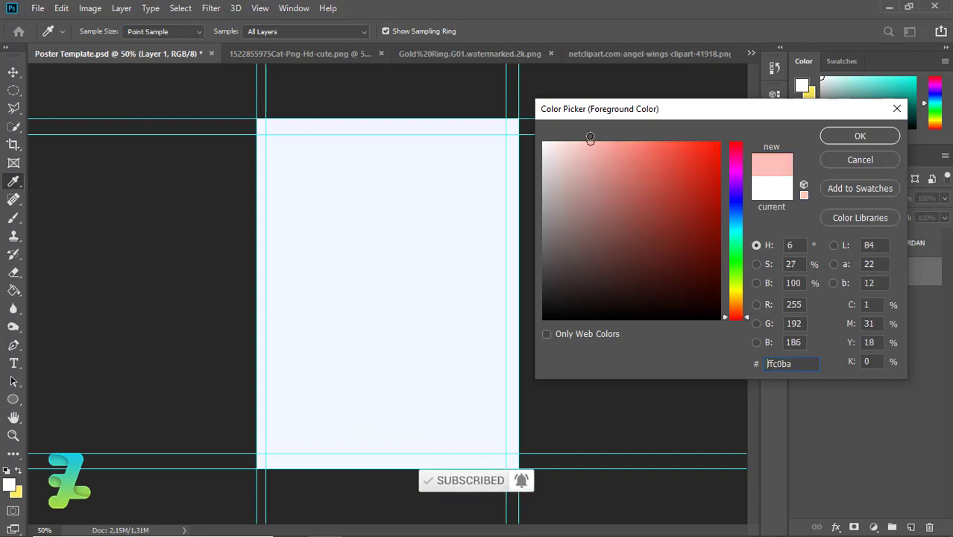
{"action": "left_click", "coordinate": [823, 134]}
- Fill the poster's background layer with the pink using the Paint Bucket
{"action": "key", "text": "g"}
{"action": "left_click", "coordinate": [376, 299]}
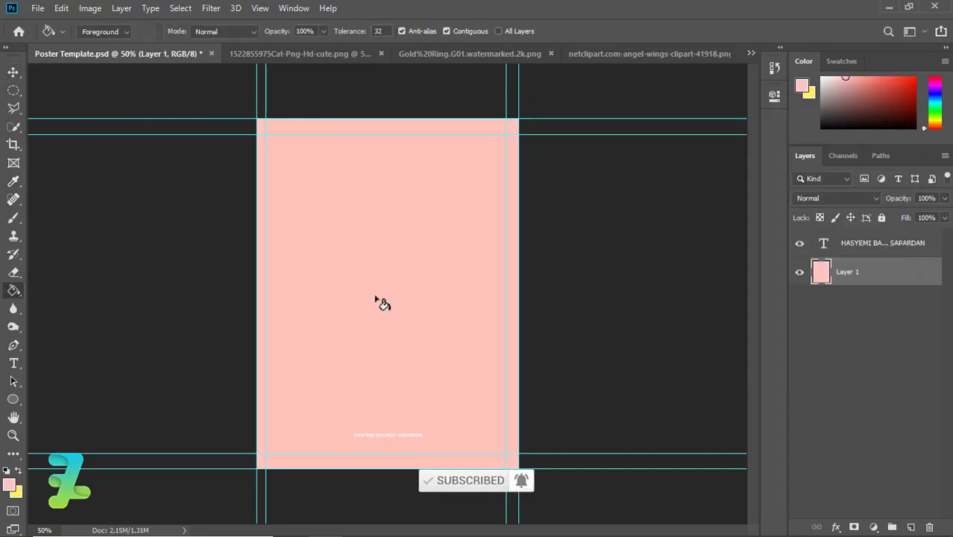
{"action": "left_click", "coordinate": [13, 71]}
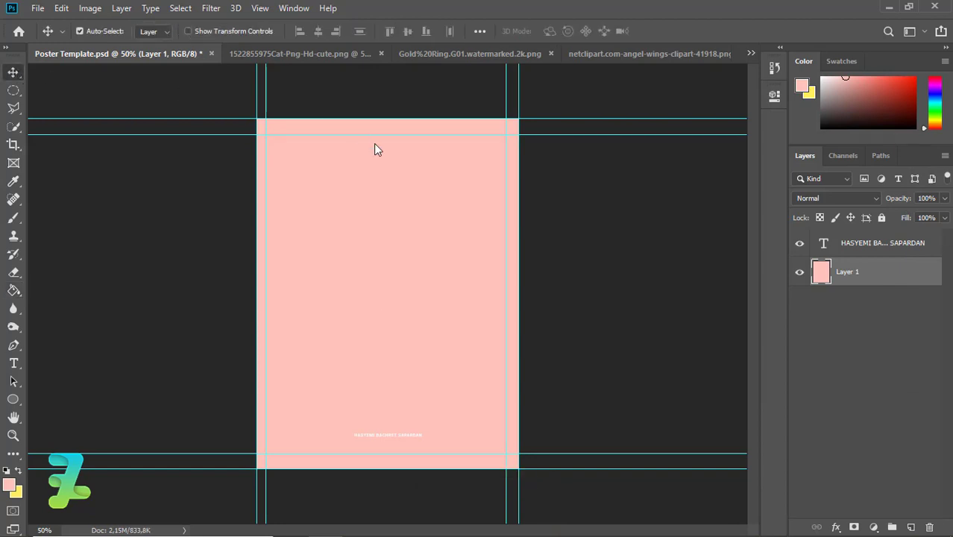
- Add a new layer and set the foreground colour to a saturated cyan
{"action": "left_click", "coordinate": [912, 527]}
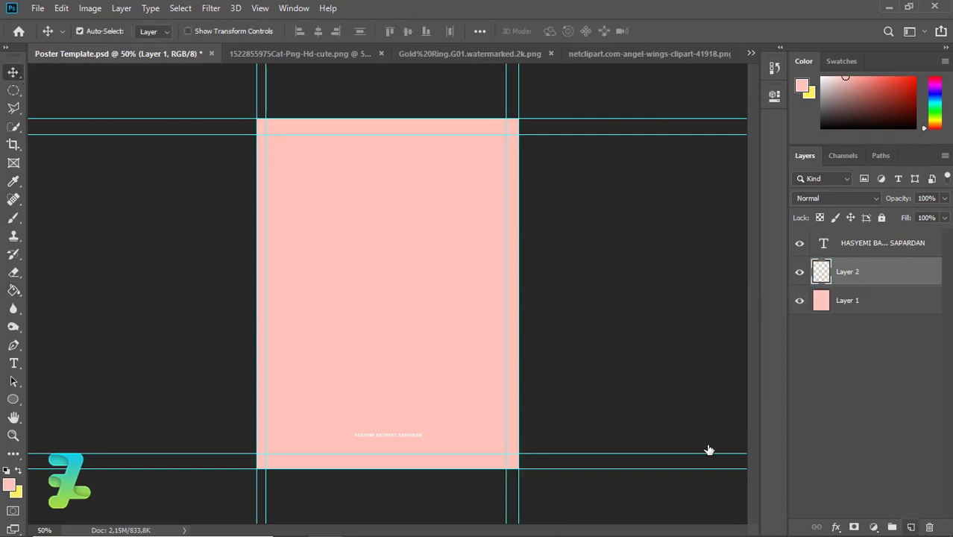
{"action": "left_click", "coordinate": [10, 486]}
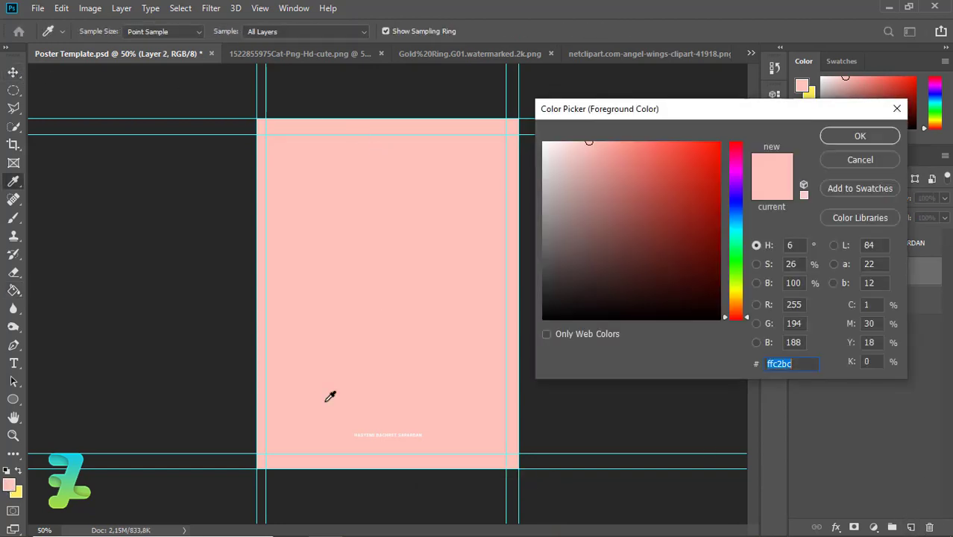
{"action": "left_click", "coordinate": [736, 228]}
{"action": "left_click_drag", "start_coordinate": [672, 174], "coordinate": [721, 131]}
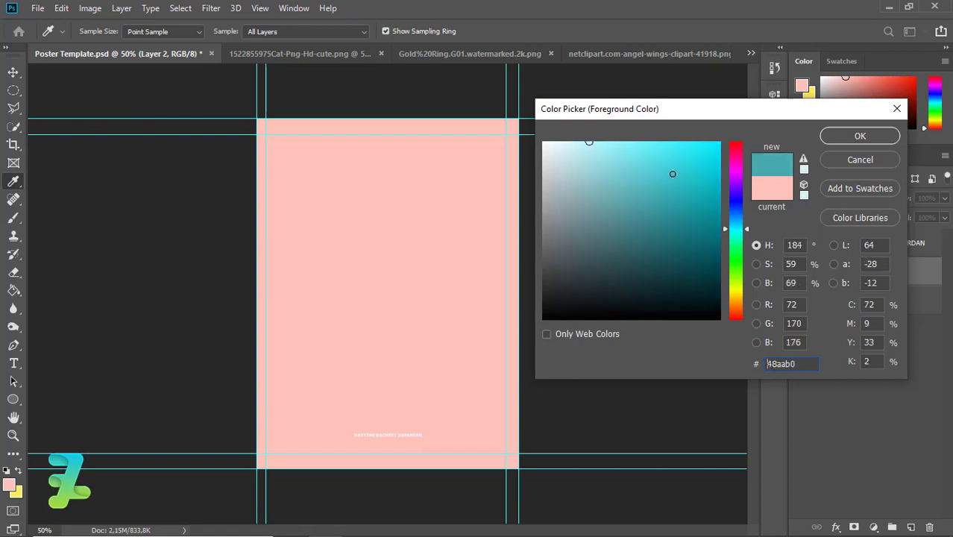
{"action": "left_click", "coordinate": [841, 139]}
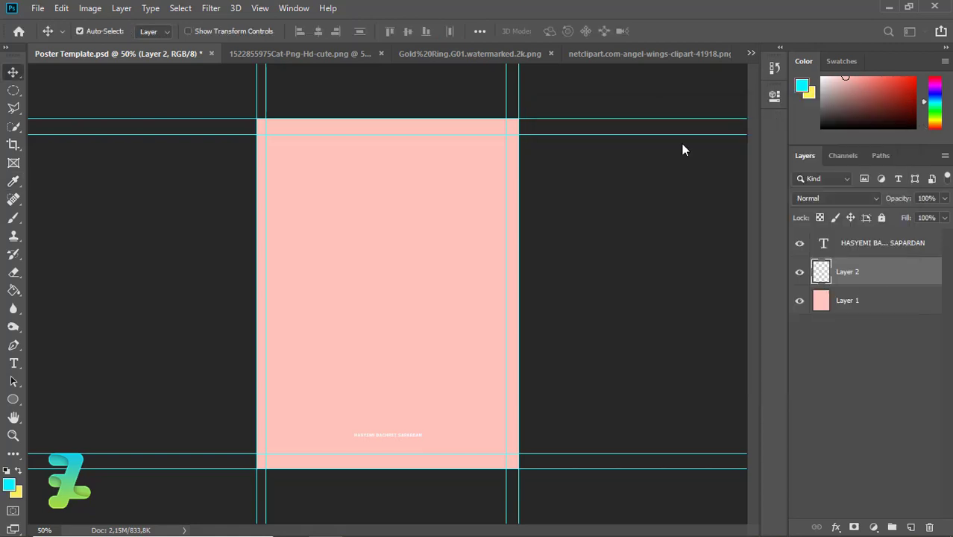
- Paint a soft cyan glow along the poster's lower-left edge with a large soft brush
{"action": "left_click", "coordinate": [13, 219]}
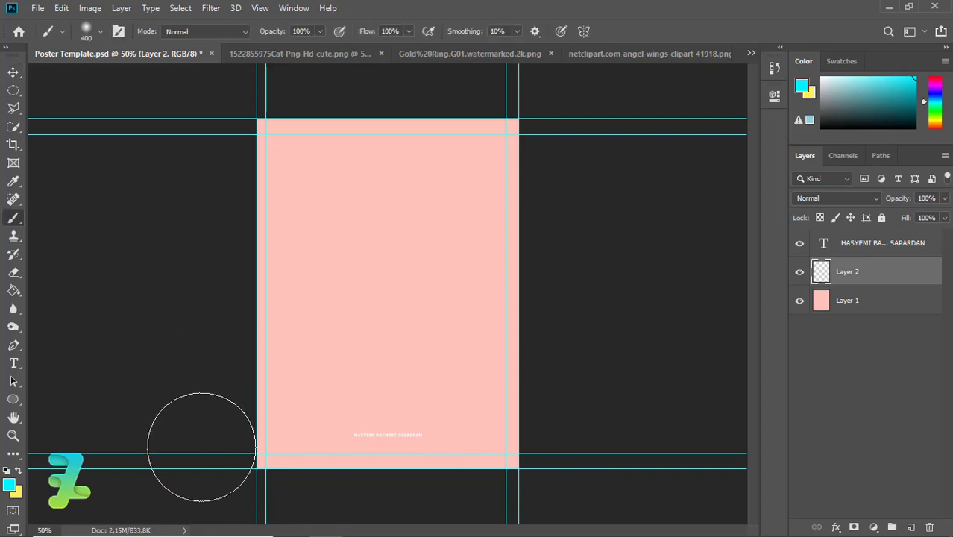
{"action": "key", "text": "ctrl+minus"}
{"action": "key", "text": "ctrl+minus"}
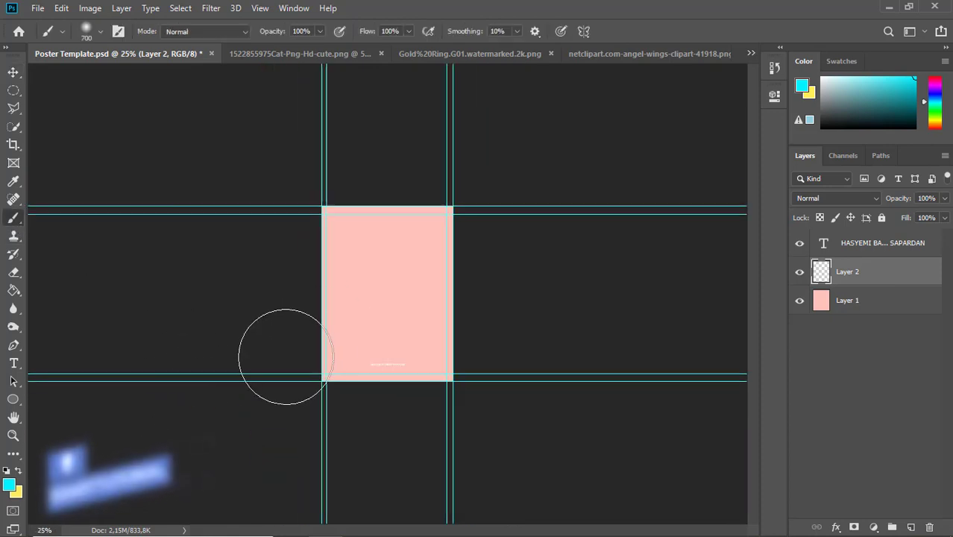
{"action": "left_click", "coordinate": [289, 345]}
{"action": "mouse_move", "coordinate": [290, 343]}
{"action": "left_mouse_down"}
{"action": "mouse_move", "coordinate": [374, 413]}
{"action": "mouse_move", "coordinate": [382, 402]}
{"action": "left_mouse_up"}
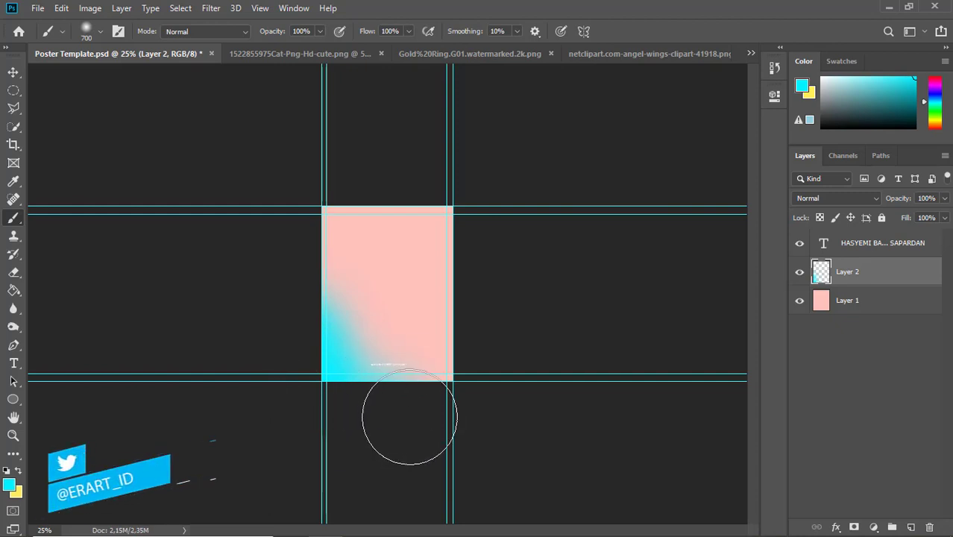
{"action": "left_click", "coordinate": [838, 197]}
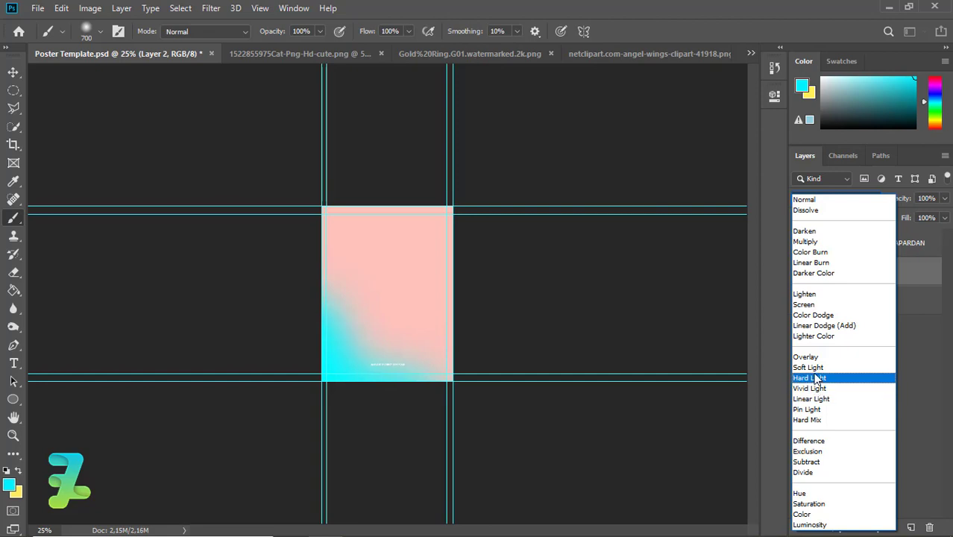
- Set the cyan glow layer's blend mode to Hard Light
{"action": "left_click", "coordinate": [812, 378]}
{"action": "key", "text": "ctrl+plus"}
{"action": "key", "text": "ctrl+plus"}
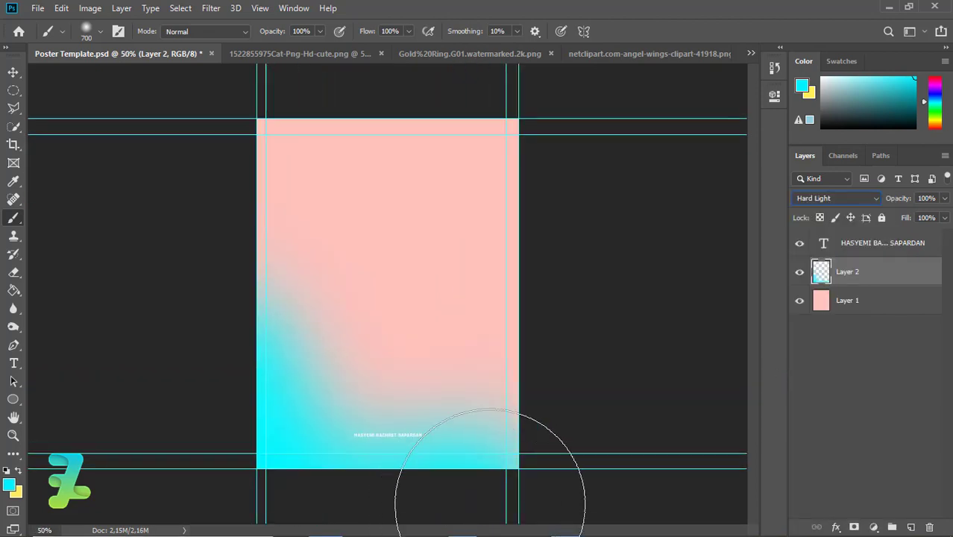
{"action": "key", "text": "ctrl+minus"}
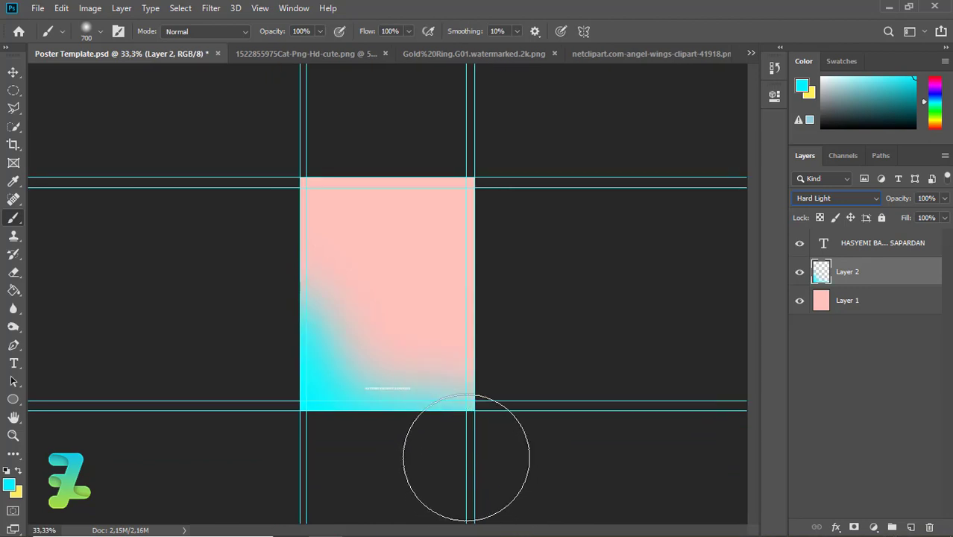
{"action": "key", "text": "ctrl+plus"}
{"action": "key", "text": "ctrl+plus"}
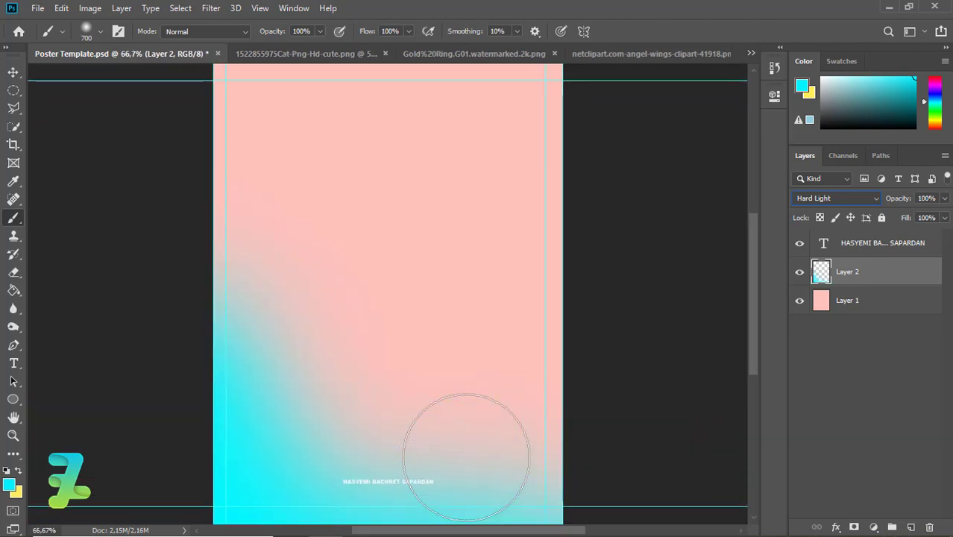
{"action": "key", "text": "ctrl+minus"}
- Lower the glow layer's opacity to 55% and switch to the cat PNG document
{"action": "left_click", "coordinate": [944, 198]}
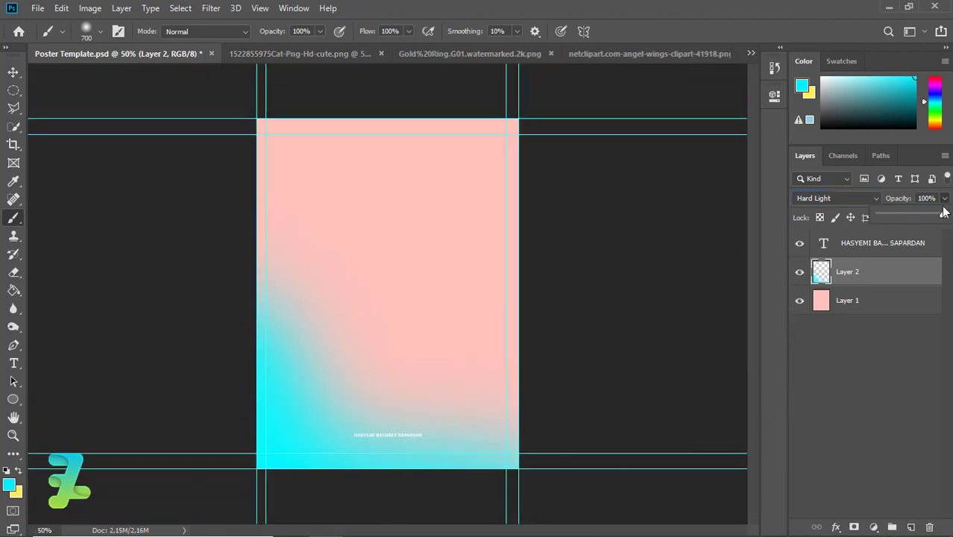
{"action": "left_click_drag", "start_coordinate": [925, 216], "coordinate": [901, 216]}
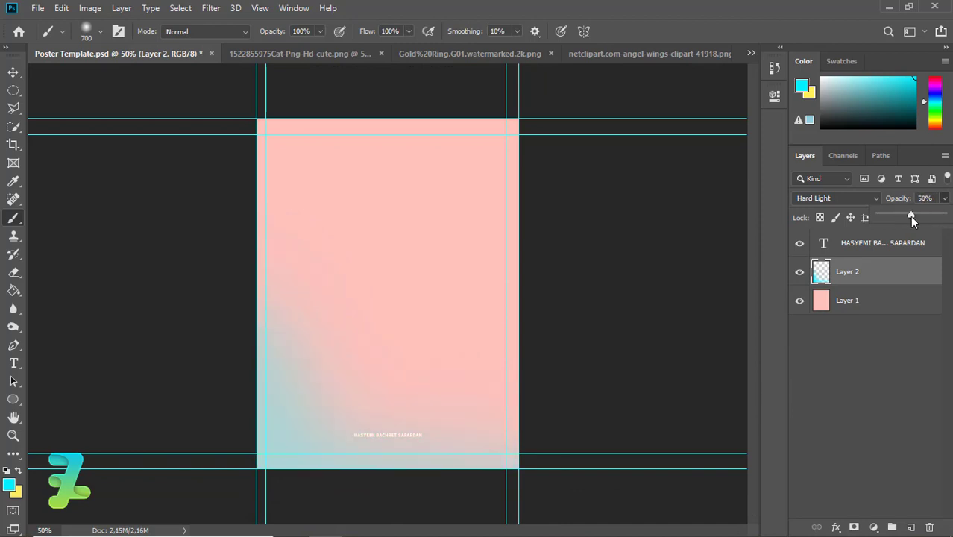
{"action": "left_click", "coordinate": [13, 71]}
{"action": "left_click", "coordinate": [299, 54]}
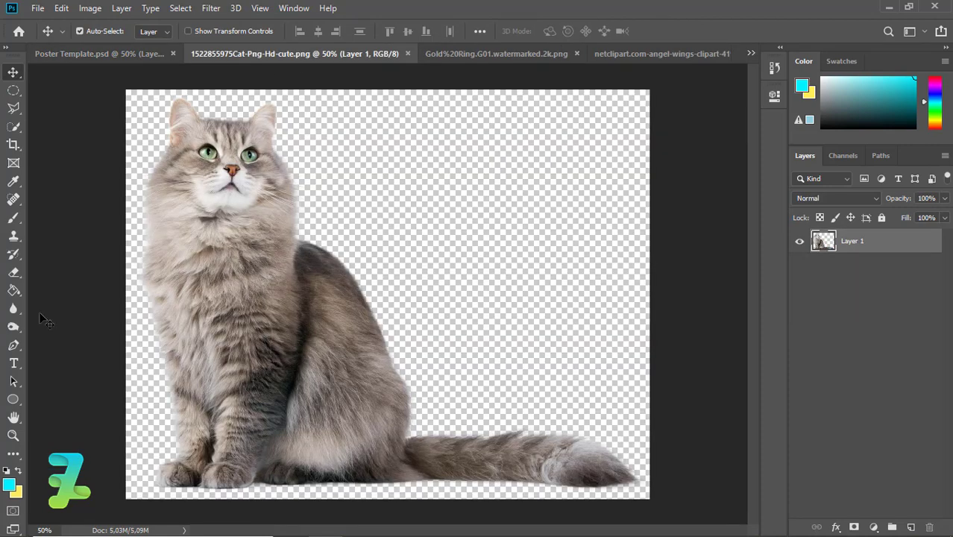
- Trace a Pen path around the cat's head and front body along its chest line
{"action": "left_click", "coordinate": [15, 346]}
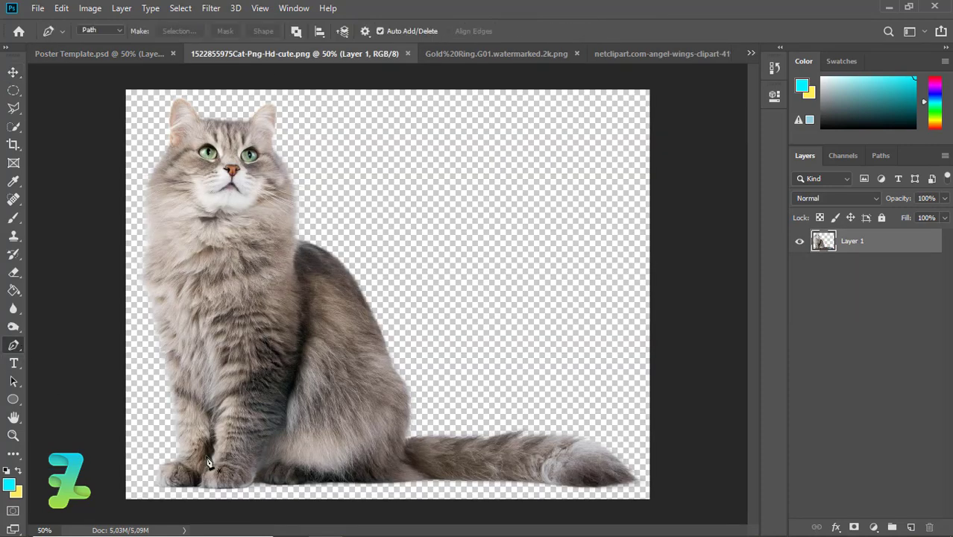
{"action": "key", "text": "ctrl+plus"}
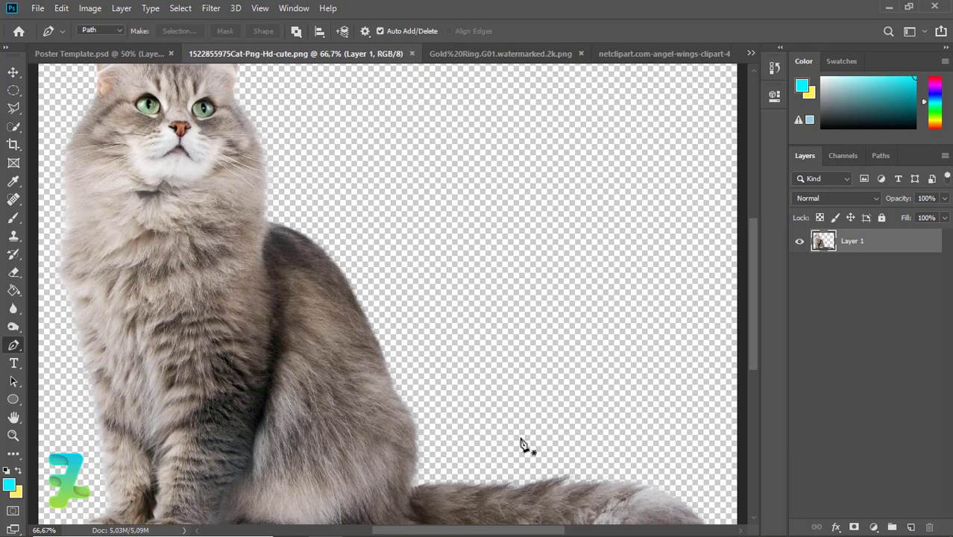
{"action": "left_click_drag", "start_coordinate": [750, 316], "coordinate": [760, 335]}
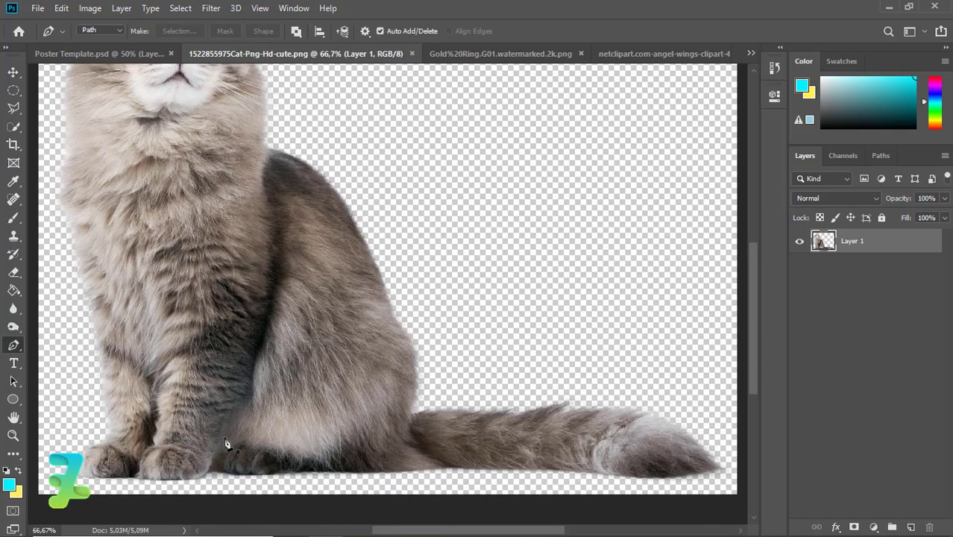
{"action": "left_click", "coordinate": [203, 475]}
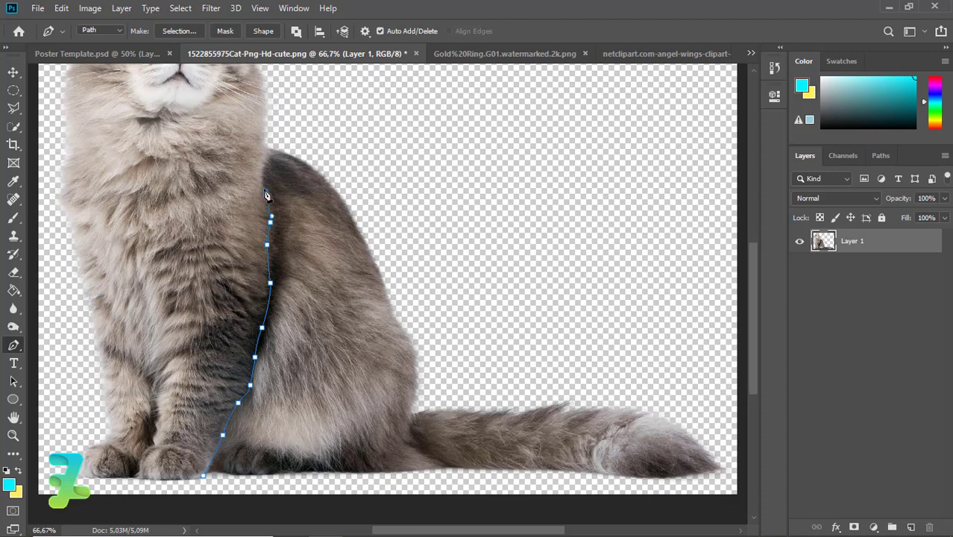
{"action": "key", "text": "ctrl+minus"}
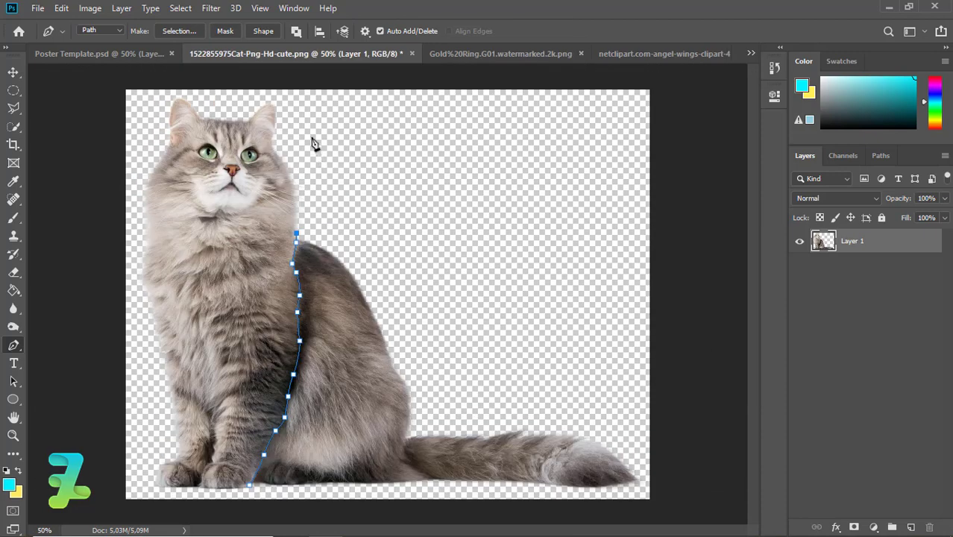
{"action": "left_click", "coordinate": [149, 90]}
{"action": "left_click", "coordinate": [94, 203]}
{"action": "left_click", "coordinate": [94, 396]}
{"action": "left_click", "coordinate": [128, 496]}
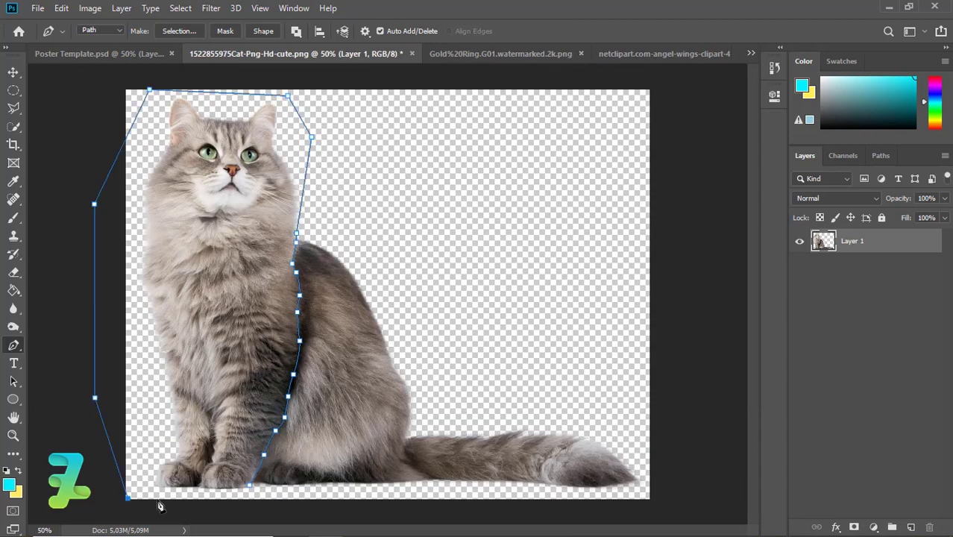
{"action": "left_click", "coordinate": [249, 489]}
- Convert the path to a selection and copy it onto a new Layer 2
{"action": "right_click", "coordinate": [244, 372]}
{"action": "left_click", "coordinate": [295, 120]}
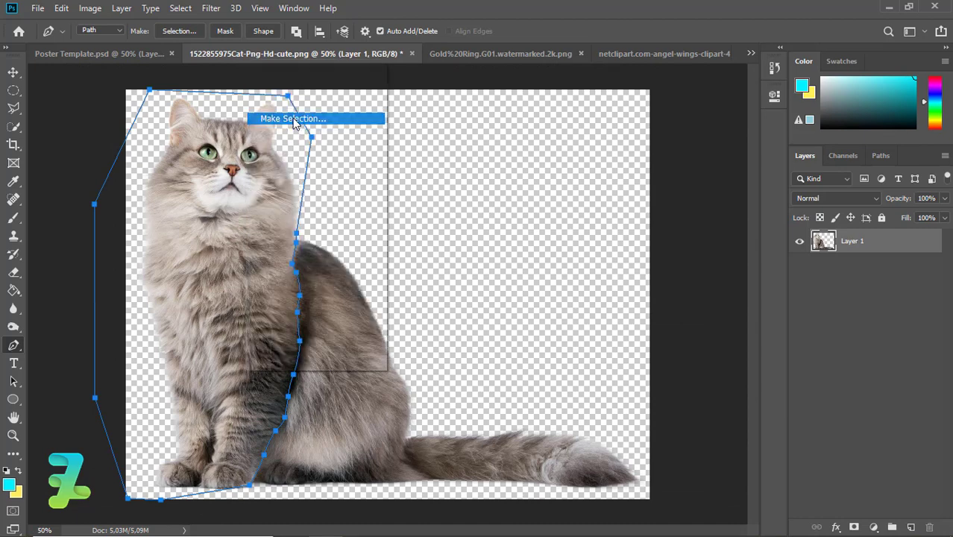
{"action": "key", "text": "Return"}
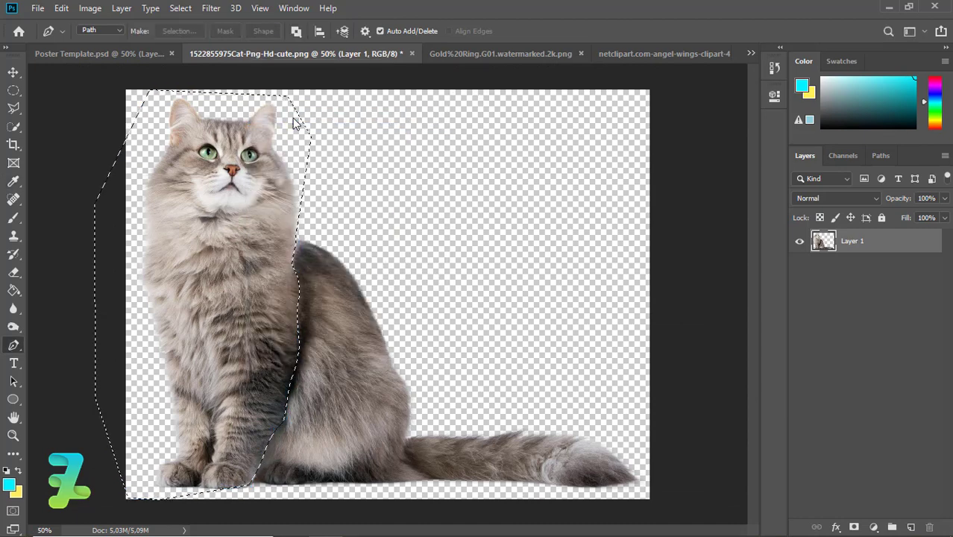
{"action": "key", "text": "ctrl+j"}
- Drag the cat cutout into the poster and close the cat image without saving
{"action": "left_click", "coordinate": [13, 72]}
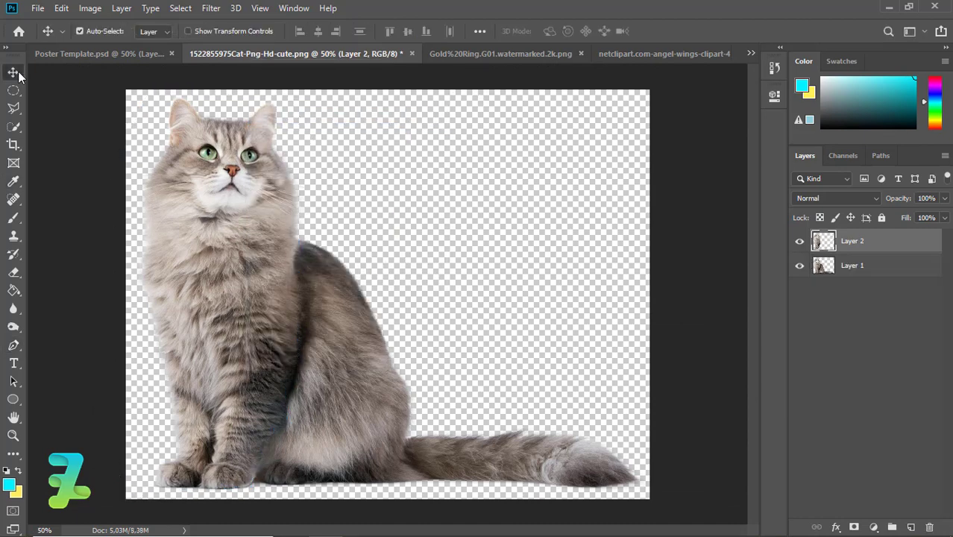
{"action": "right_click", "coordinate": [257, 63]}
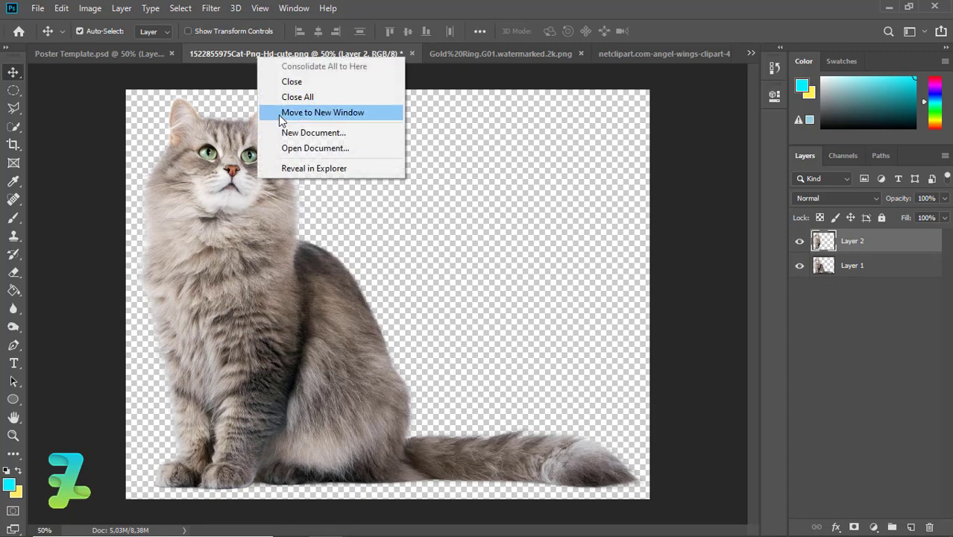
{"action": "left_click", "coordinate": [278, 113]}
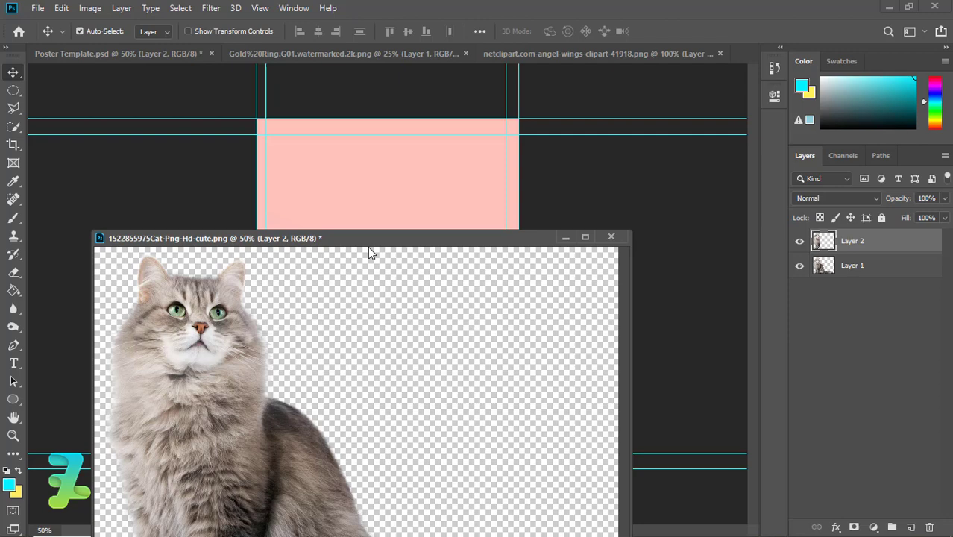
{"action": "left_click_drag", "start_coordinate": [366, 251], "coordinate": [507, 286]}
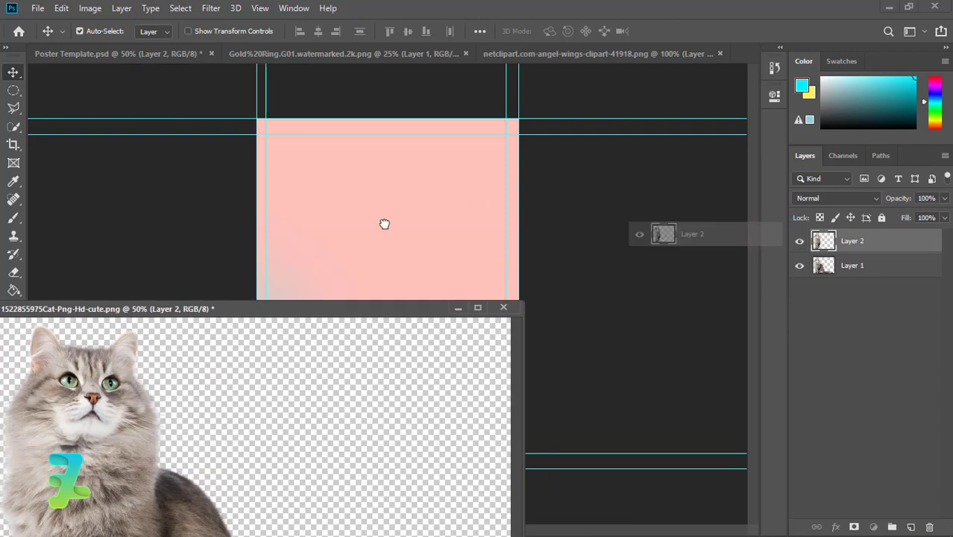
{"action": "left_click", "coordinate": [504, 308]}
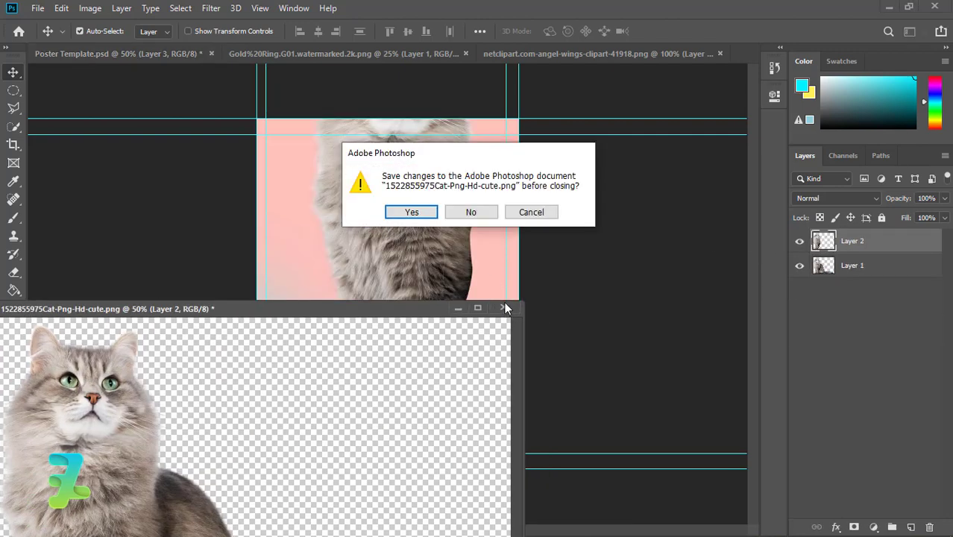
{"action": "left_click", "coordinate": [475, 211]}
- Scale the cat to about 58% and position it centred above the bottom text
{"action": "left_click_drag", "start_coordinate": [429, 216], "coordinate": [432, 245]}
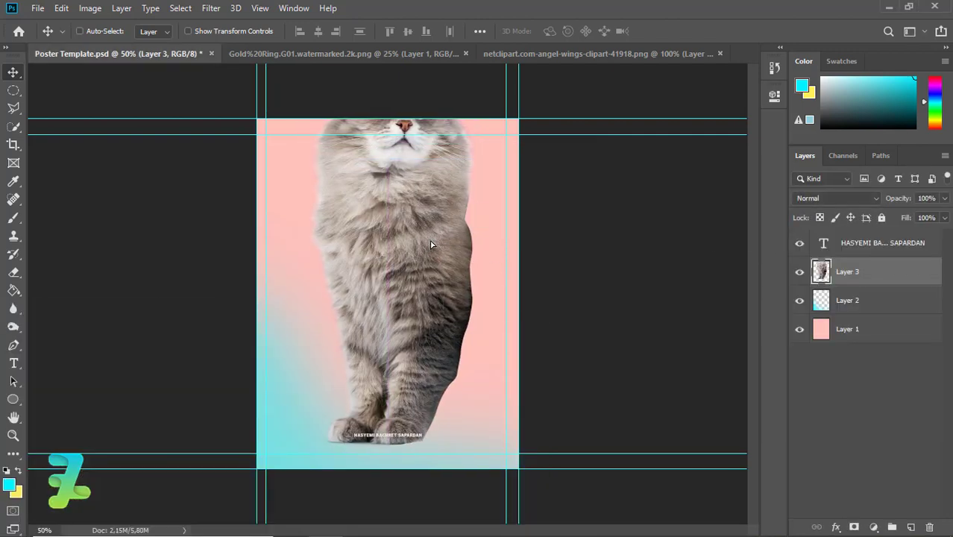
{"action": "key", "text": "ctrl+t"}
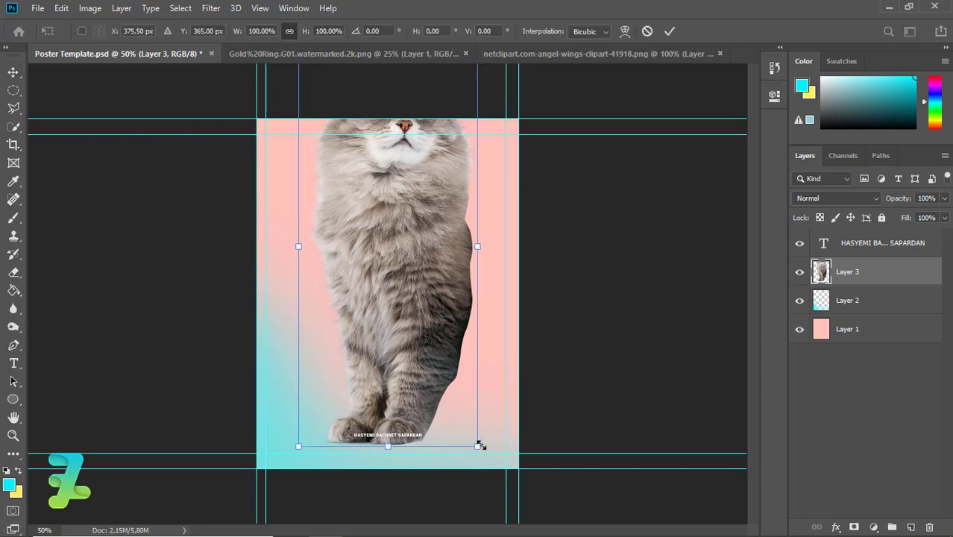
{"action": "left_click_drag", "start_coordinate": [479, 445], "coordinate": [410, 365]}
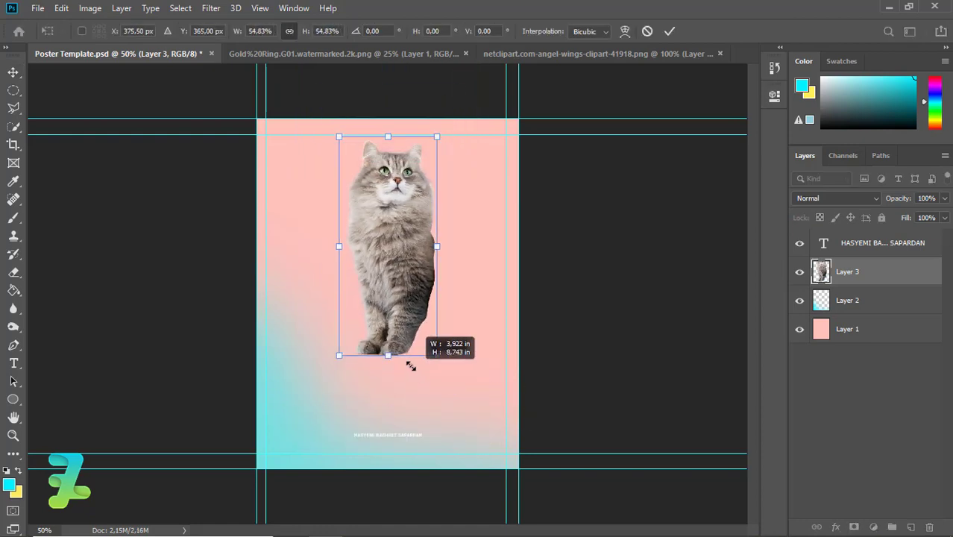
{"action": "left_click_drag", "start_coordinate": [386, 133], "coordinate": [386, 125]}
{"action": "left_click_drag", "start_coordinate": [394, 268], "coordinate": [394, 328]}
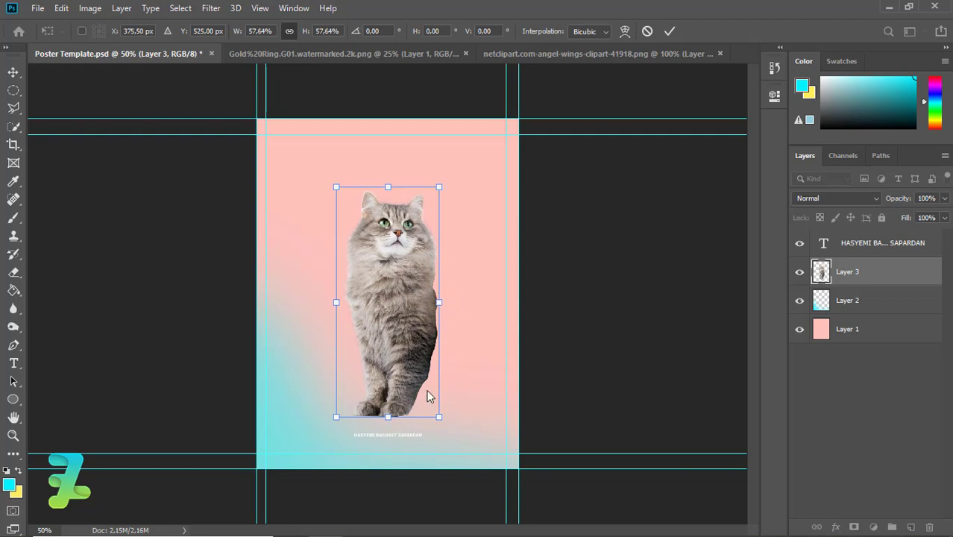
{"action": "key", "text": "Return"}
{"action": "key", "text": "ctrl+a"}
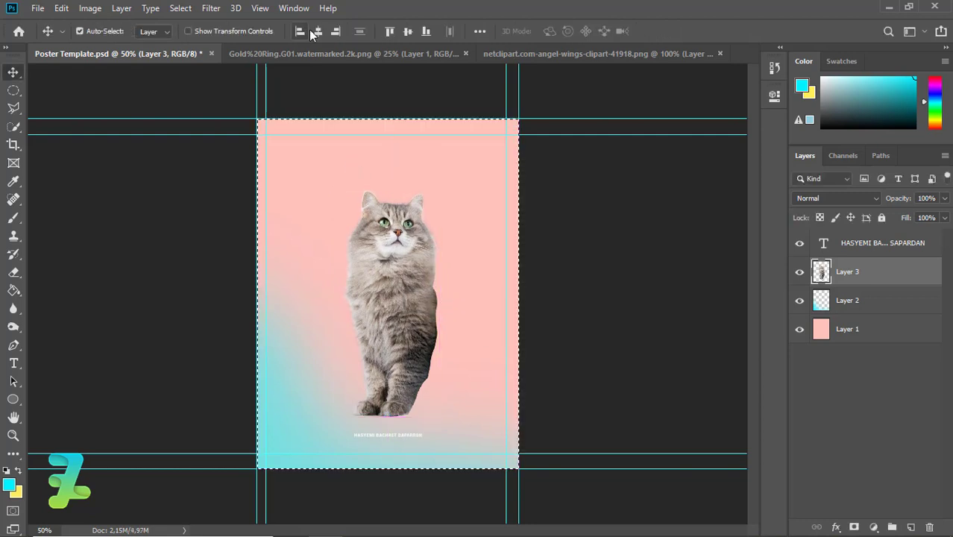
{"action": "key", "text": "ctrl+d"}
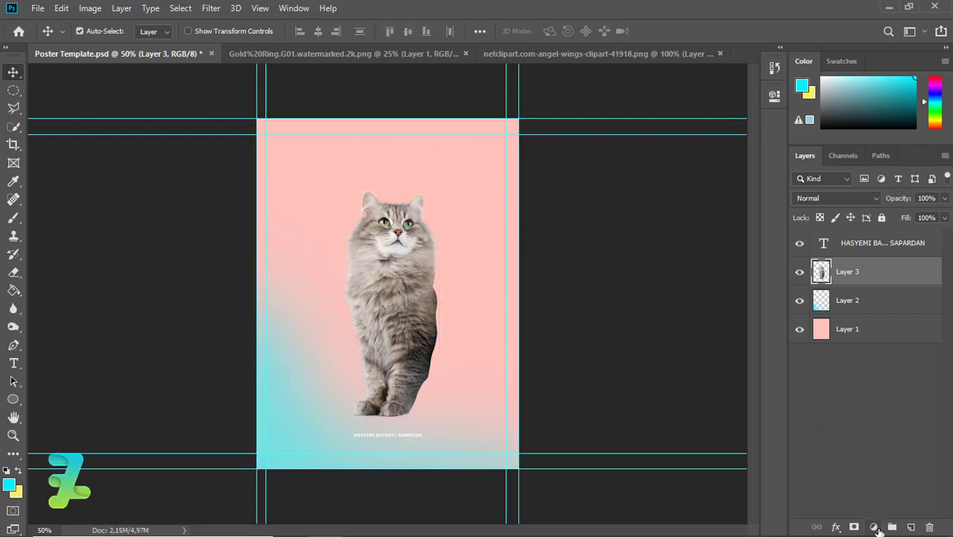
- Add a Photo Filter adjustment (Warming Filter 85, 42% density) clipped to the cat layer
{"action": "left_click", "coordinate": [875, 526]}
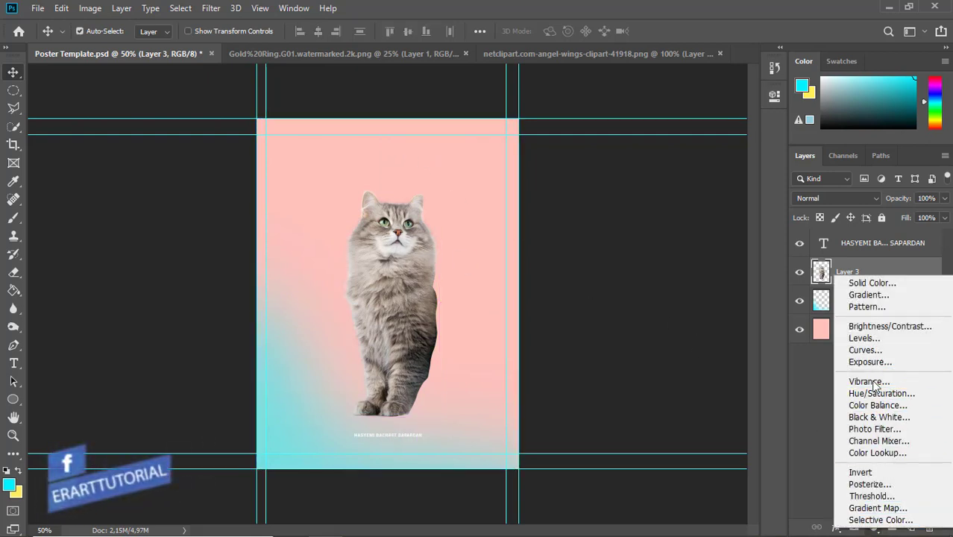
{"action": "left_click", "coordinate": [871, 429]}
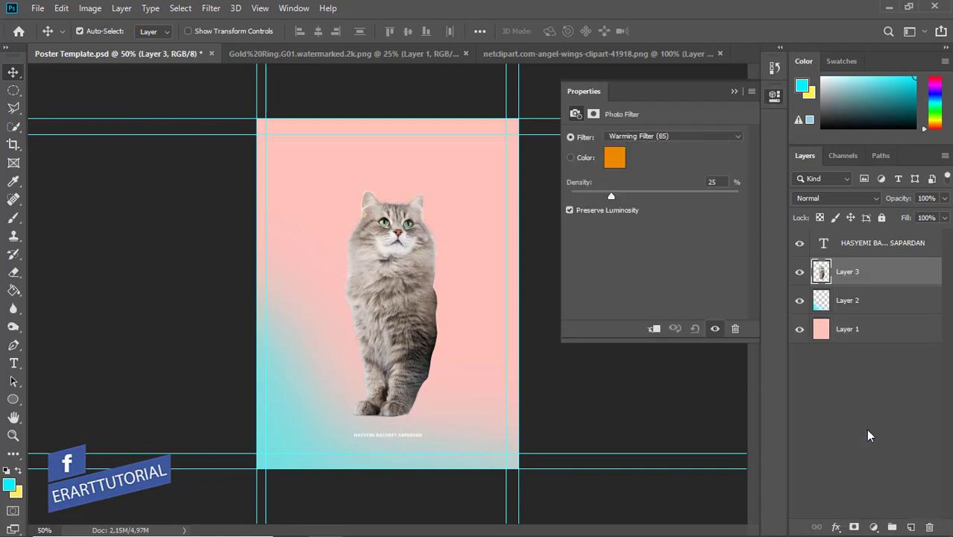
{"action": "left_click", "coordinate": [655, 329]}
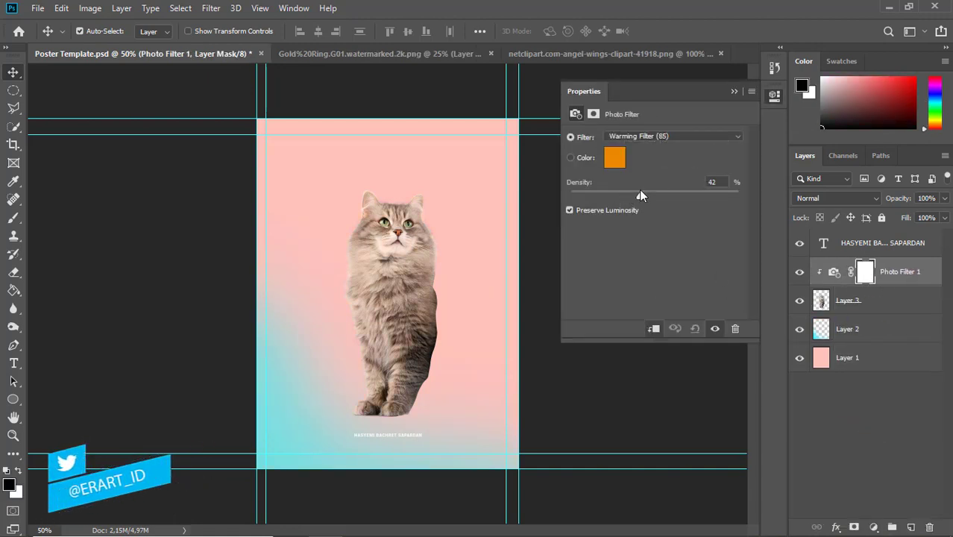
{"action": "left_click", "coordinate": [734, 91]}
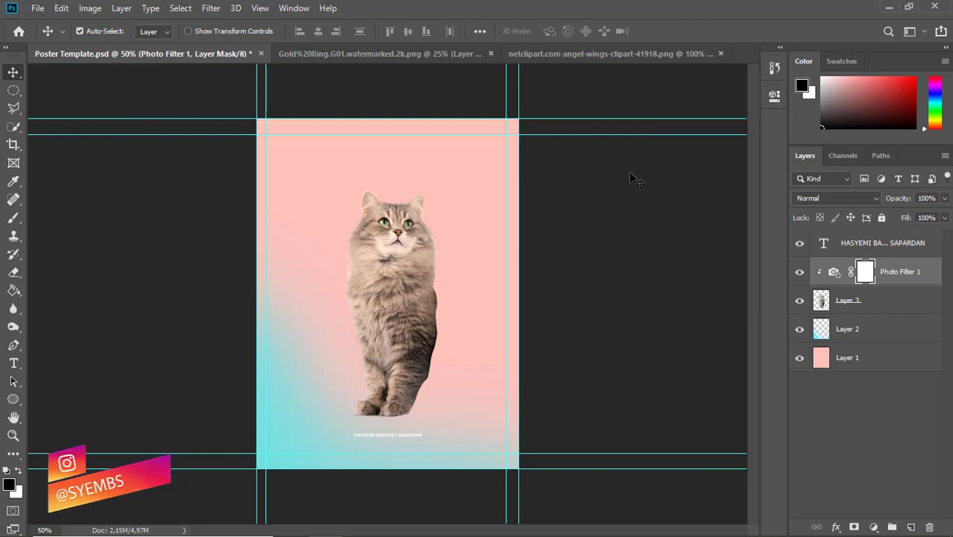
- Bring the angel wings image into the poster as Layer 4, beneath the cat layer
{"action": "left_click", "coordinate": [540, 50]}
{"action": "right_click", "coordinate": [541, 49]}
{"action": "left_click", "coordinate": [563, 106]}
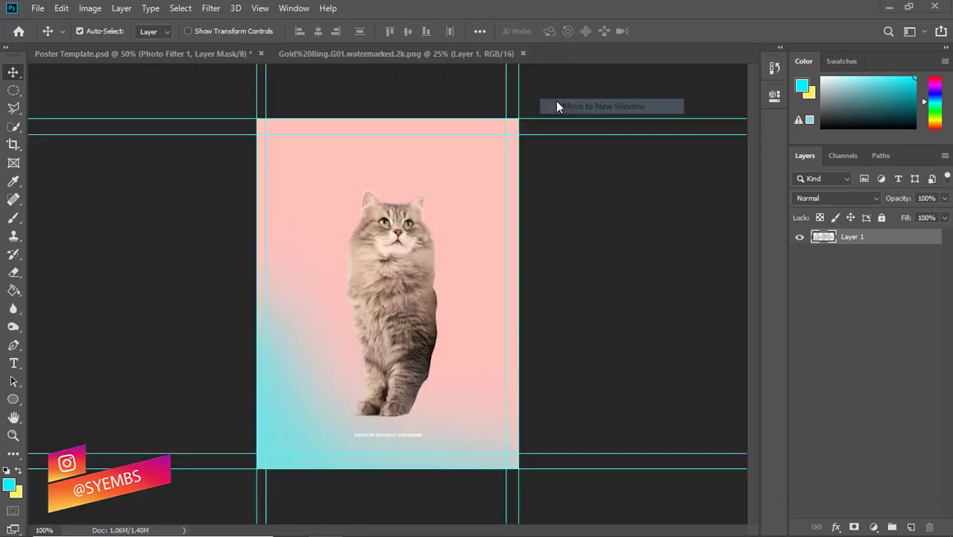
{"action": "left_click_drag", "start_coordinate": [391, 174], "coordinate": [443, 364]}
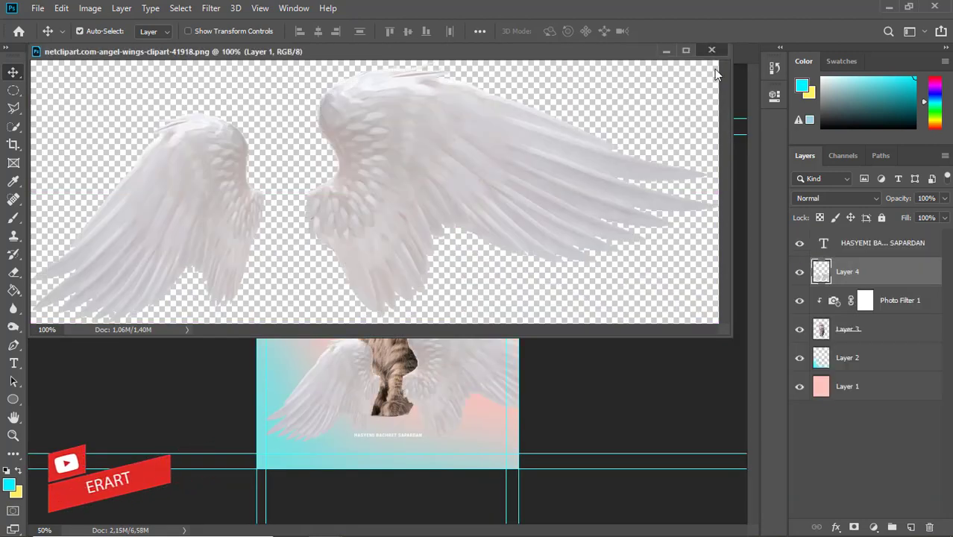
{"action": "left_click", "coordinate": [712, 50]}
{"action": "left_click_drag", "start_coordinate": [847, 271], "coordinate": [842, 350]}
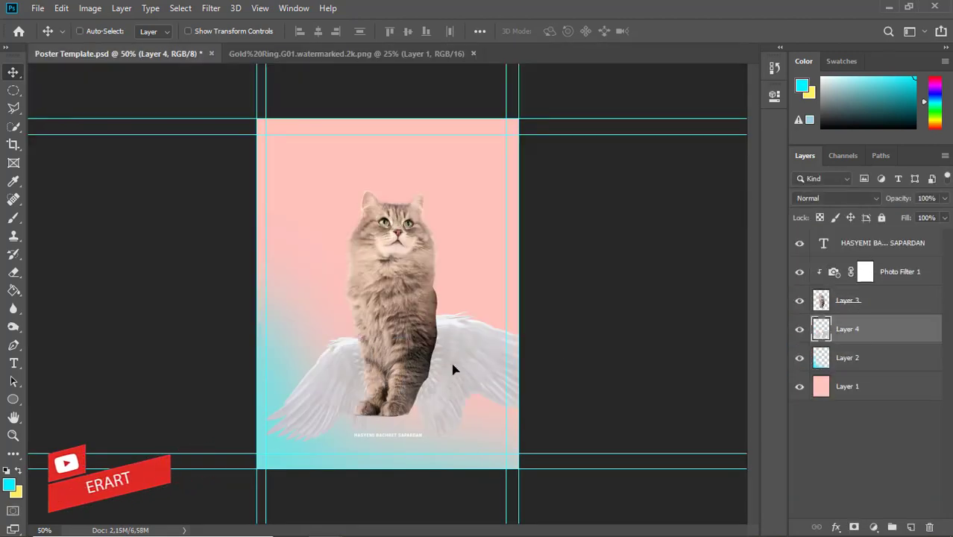
- Scale the wings to about 80.65% and position them around the cat's shoulders
{"action": "mouse_move", "coordinate": [453, 366]}
{"action": "left_mouse_down"}
{"action": "mouse_move", "coordinate": [429, 278]}
{"action": "mouse_move", "coordinate": [449, 282]}
{"action": "left_mouse_up"}
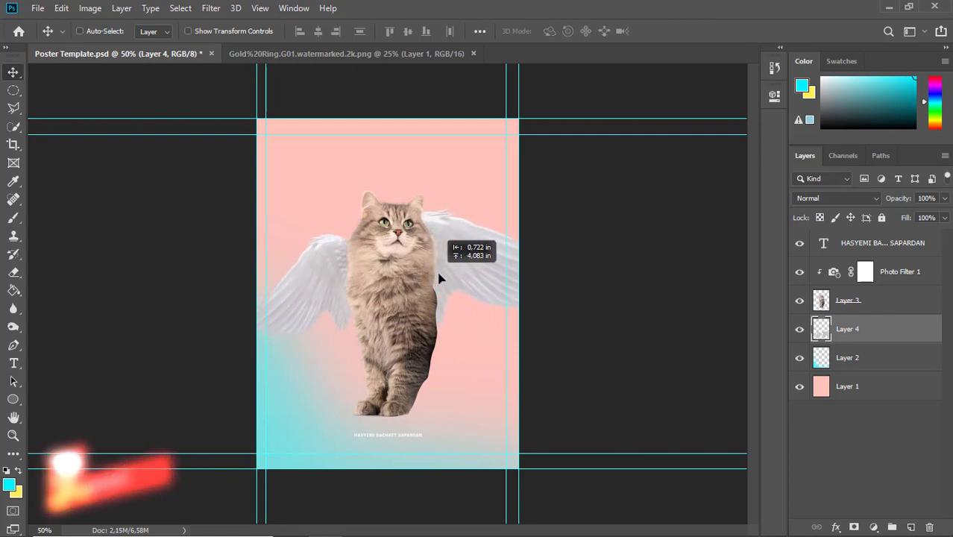
{"action": "key", "text": "ctrl+t"}
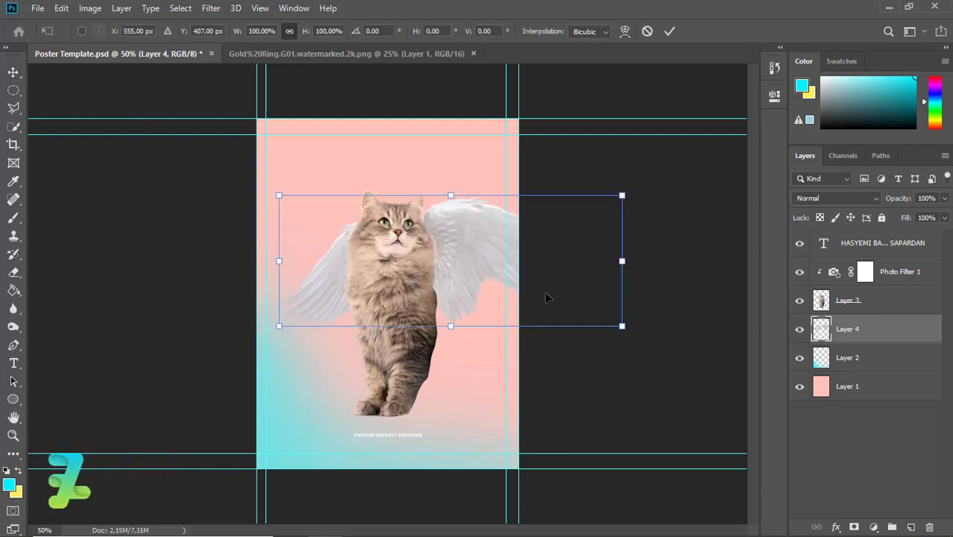
{"action": "left_click_drag", "start_coordinate": [621, 328], "coordinate": [589, 313]}
{"action": "mouse_move", "coordinate": [491, 260]}
{"action": "left_mouse_down"}
{"action": "mouse_move", "coordinate": [445, 273]}
{"action": "mouse_move", "coordinate": [486, 266]}
{"action": "mouse_move", "coordinate": [472, 268]}
{"action": "mouse_move", "coordinate": [488, 329]}
{"action": "mouse_move", "coordinate": [493, 140]}
{"action": "mouse_move", "coordinate": [487, 264]}
{"action": "mouse_move", "coordinate": [478, 278]}
{"action": "mouse_move", "coordinate": [436, 276]}
{"action": "left_mouse_up"}
{"action": "key", "text": "Return"}
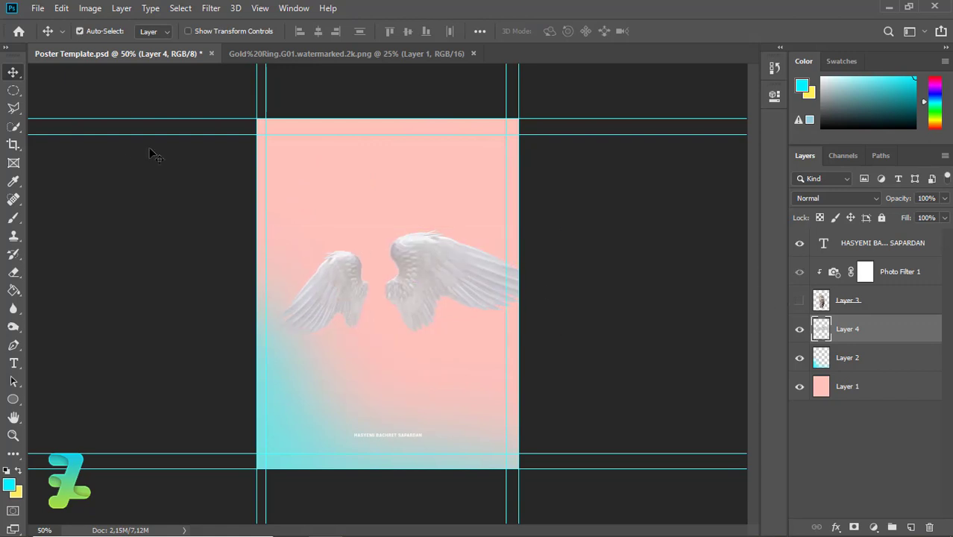
- Lasso-select the right wing, show the cat layer, and shift the wing right
{"action": "left_click", "coordinate": [13, 111]}
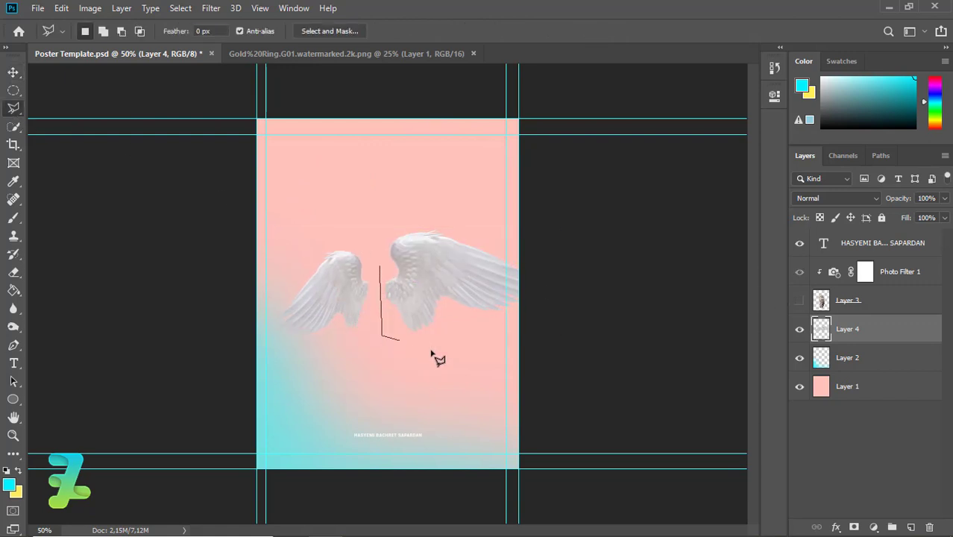
{"action": "double_click", "coordinate": [381, 266]}
{"action": "left_click", "coordinate": [13, 72]}
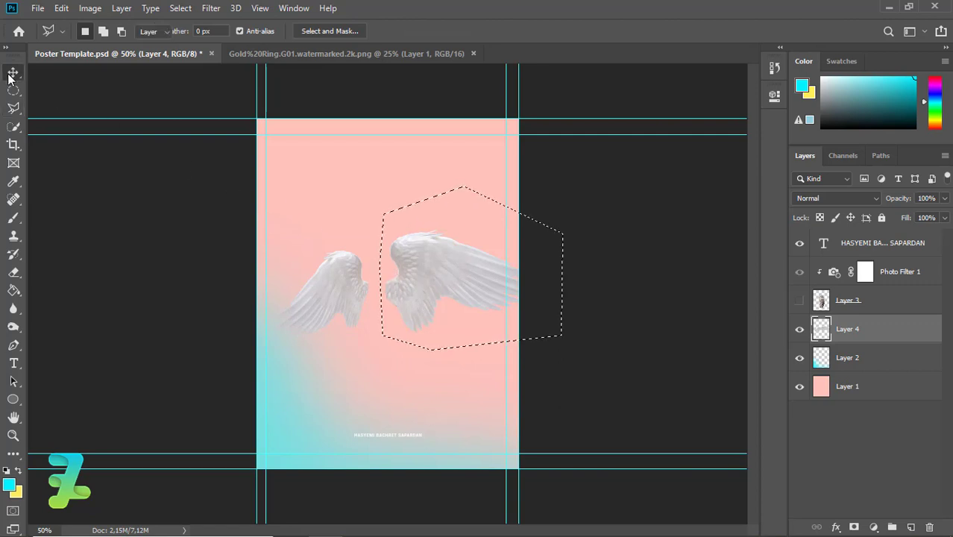
{"action": "left_click", "coordinate": [799, 300]}
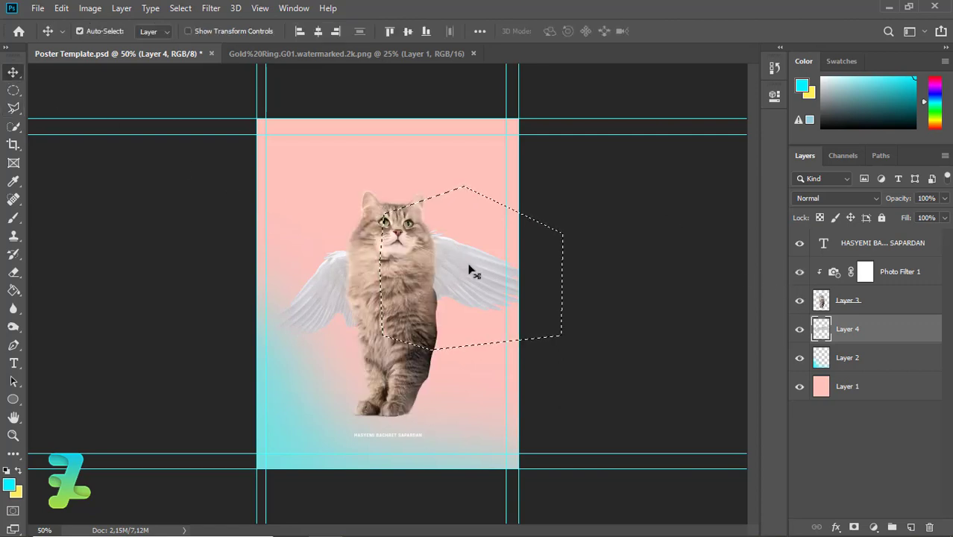
{"action": "left_click_drag", "start_coordinate": [472, 271], "coordinate": [514, 268]}
- Rotate the right wing about 29.67° and move it up against the cat's shoulder
{"action": "key", "text": "ctrl+t"}
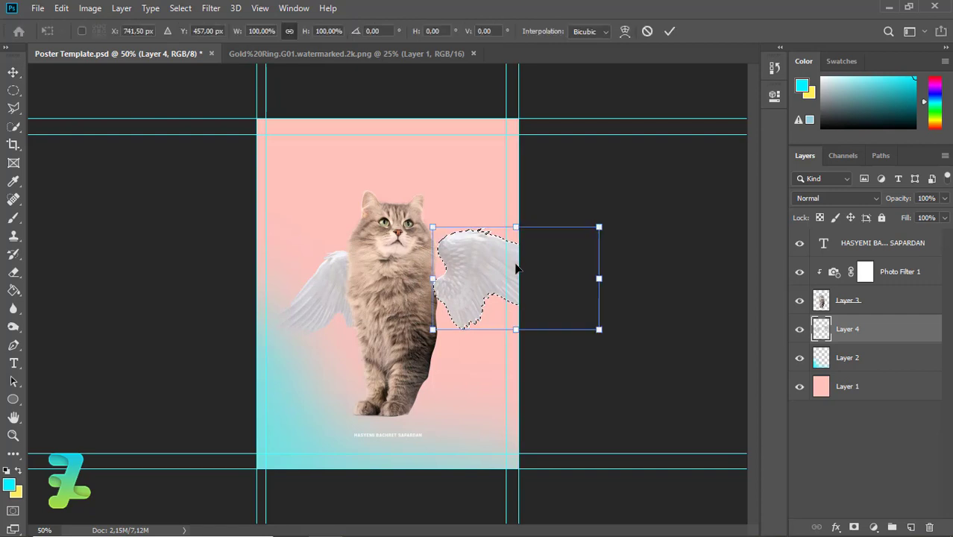
{"action": "left_click_drag", "start_coordinate": [618, 378], "coordinate": [604, 433]}
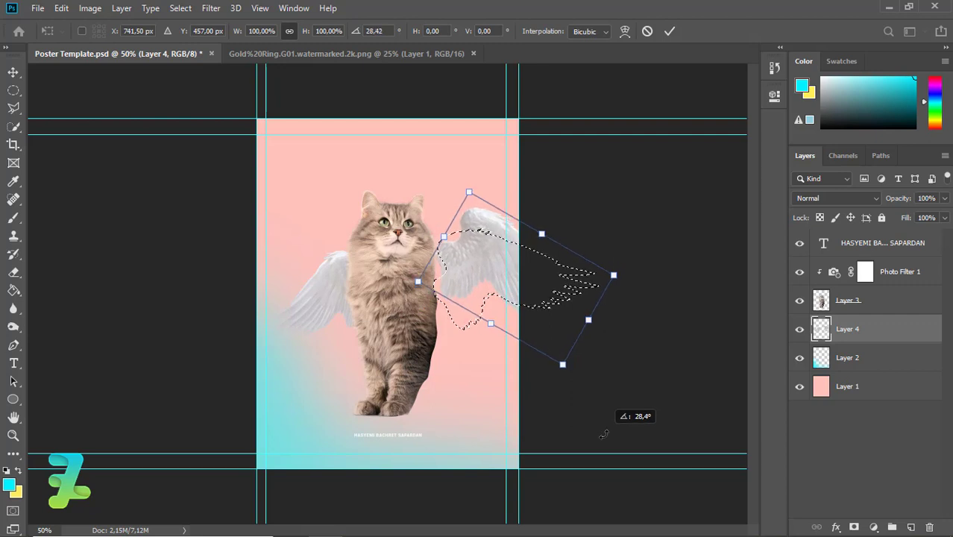
{"action": "left_click_drag", "start_coordinate": [481, 262], "coordinate": [466, 277]}
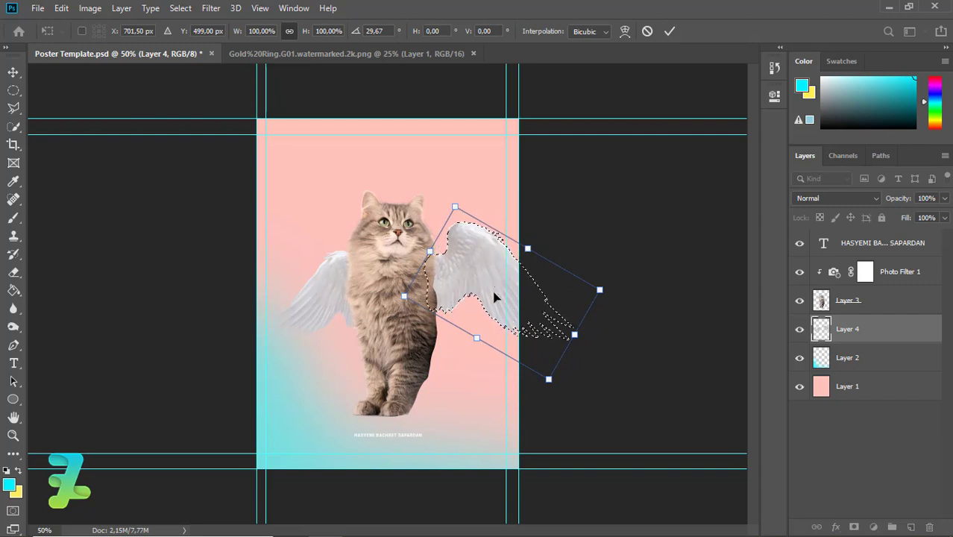
{"action": "key", "text": "Return"}
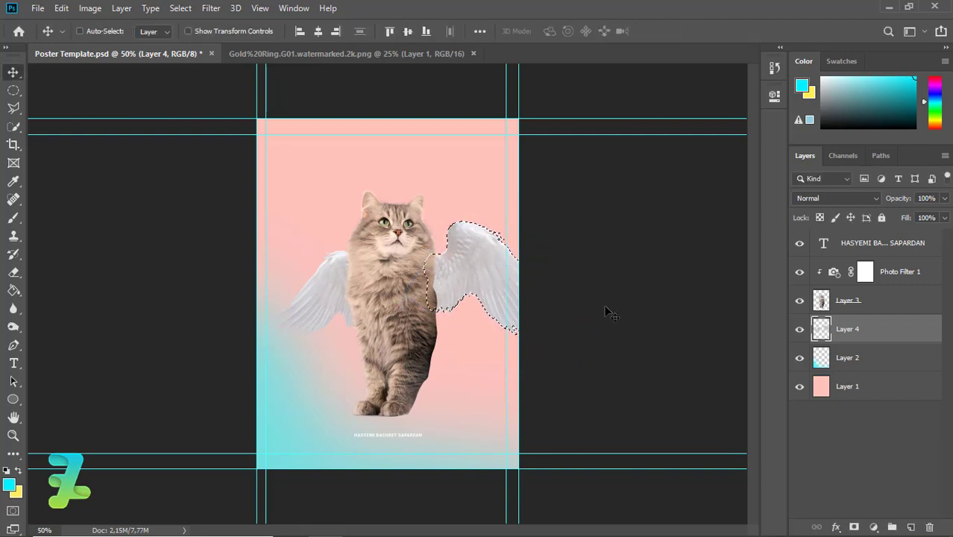
{"action": "key", "text": "ctrl+d"}
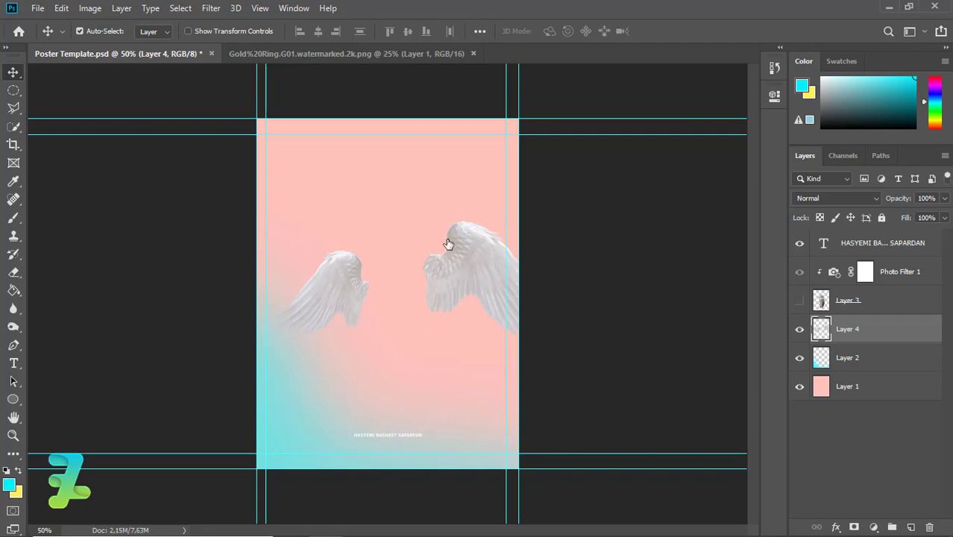
- Lasso-select the left wing, show the cat layer, and move the wing up-left
{"action": "left_click", "coordinate": [14, 108]}
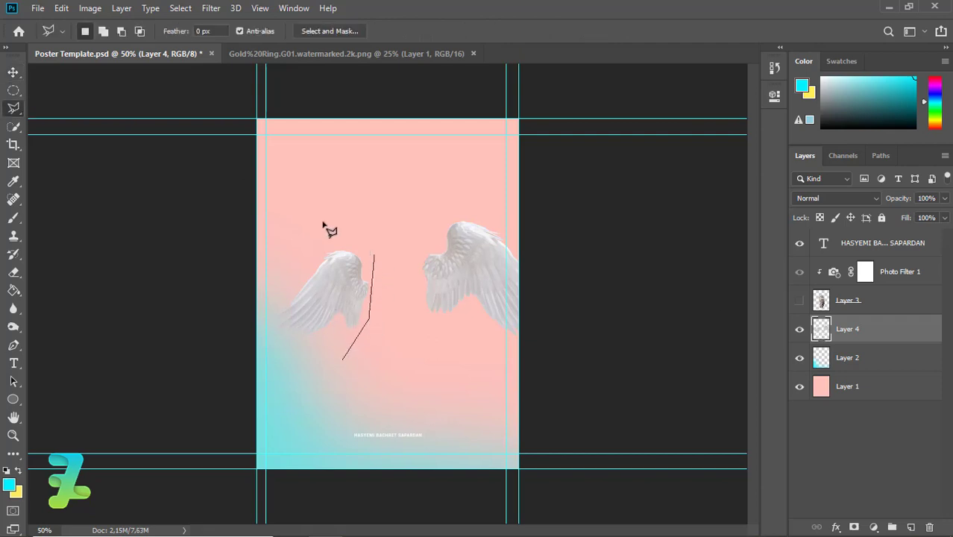
{"action": "left_click", "coordinate": [344, 360]}
{"action": "left_click", "coordinate": [13, 72]}
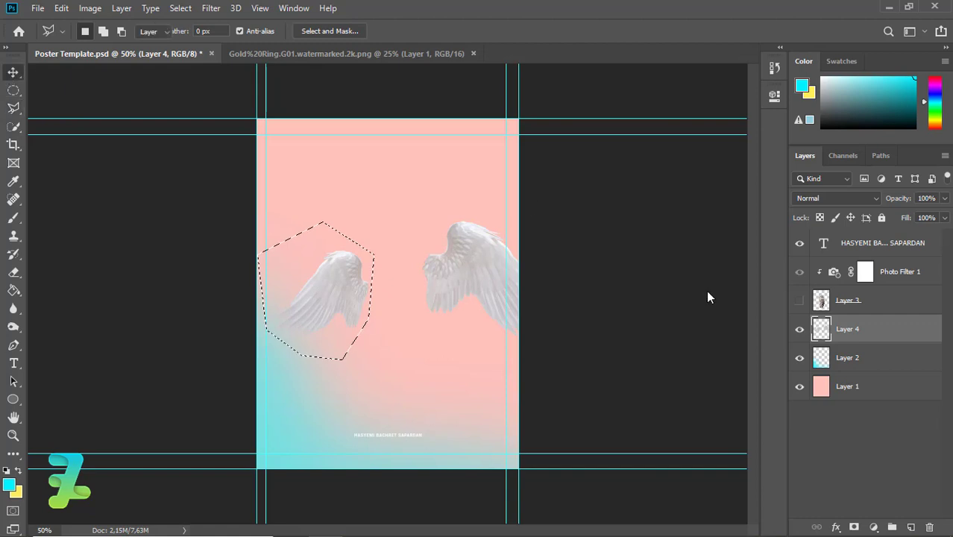
{"action": "left_click", "coordinate": [799, 300]}
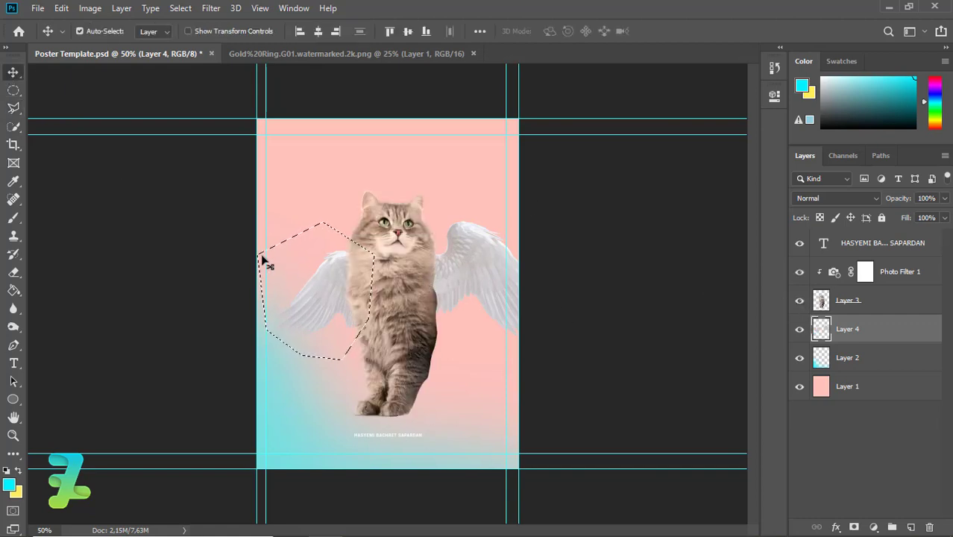
{"action": "left_click_drag", "start_coordinate": [336, 288], "coordinate": [324, 277]}
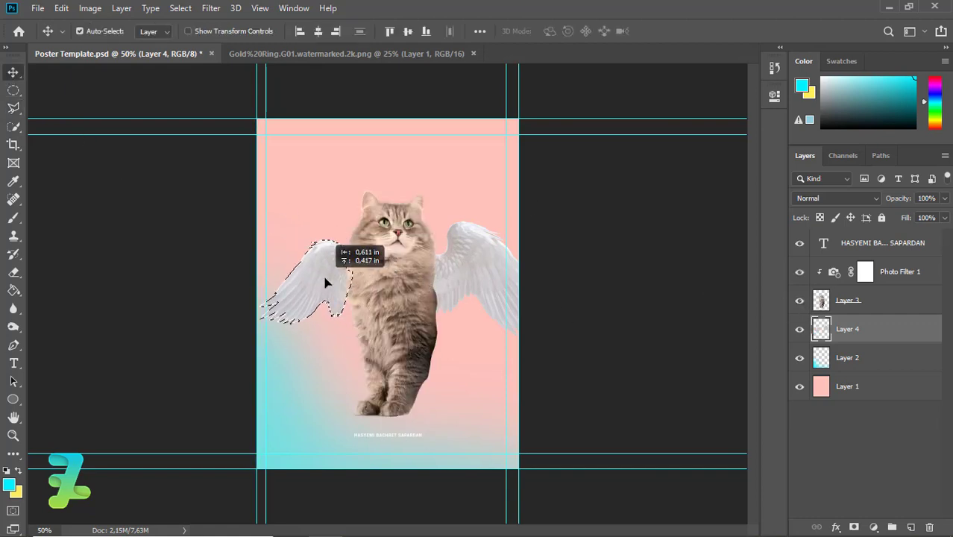
- Rotate the left wing about -19.6° and tuck it against the cat's shoulder
{"action": "key", "text": "ctrl+t"}
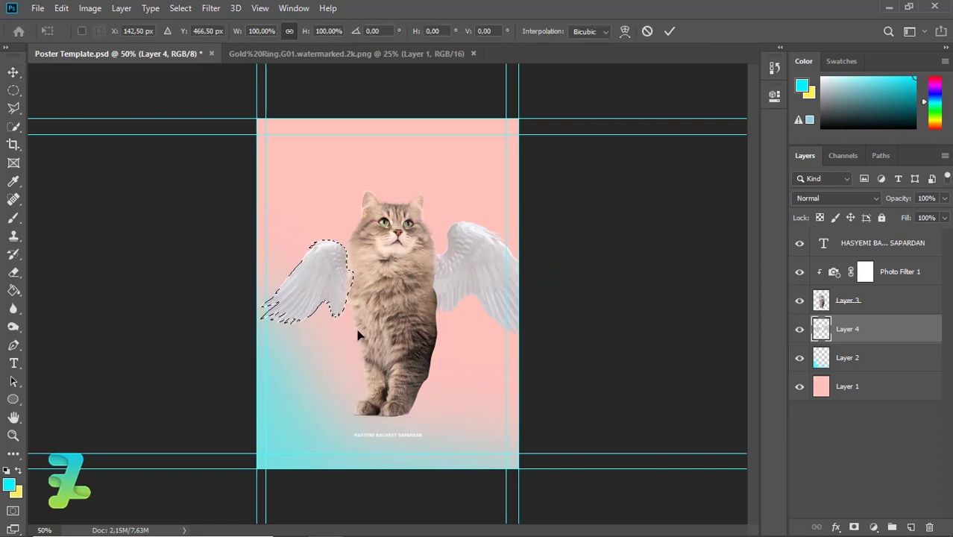
{"action": "left_click_drag", "start_coordinate": [380, 338], "coordinate": [414, 327]}
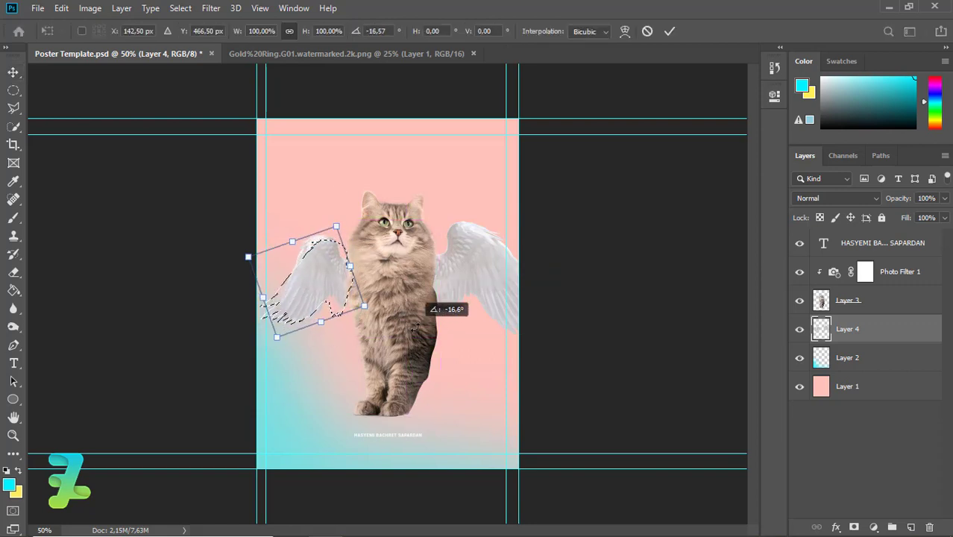
{"action": "left_click_drag", "start_coordinate": [326, 285], "coordinate": [336, 282]}
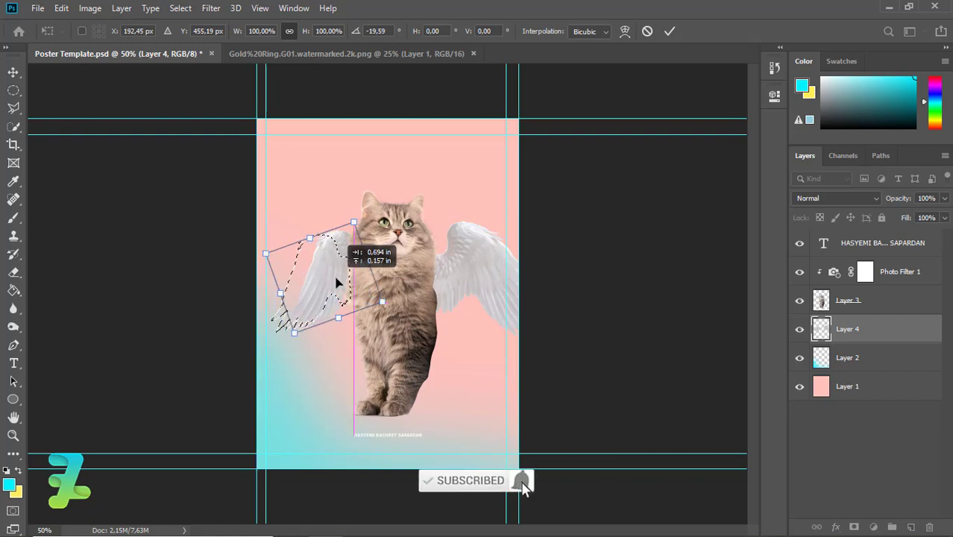
{"action": "key", "text": "Return"}
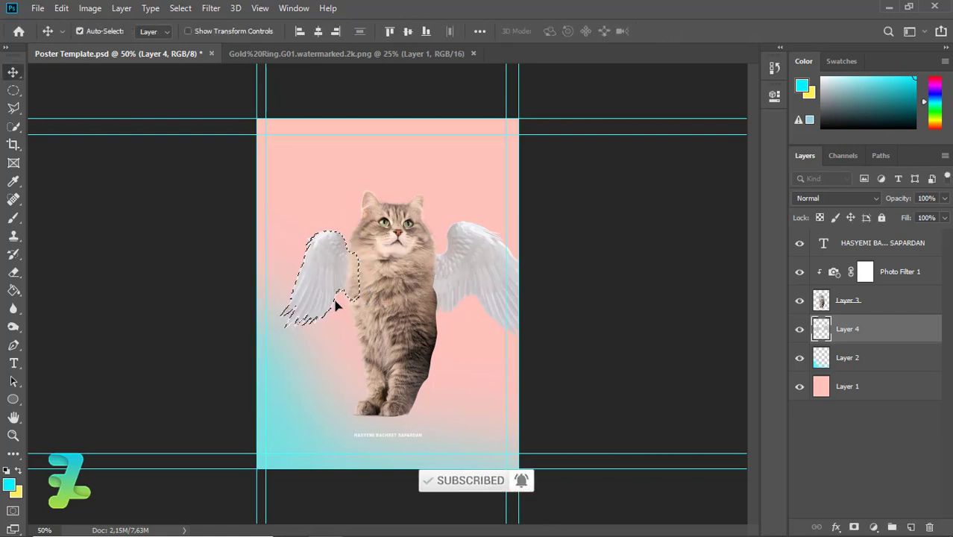
{"action": "key", "text": "ctrl+d"}
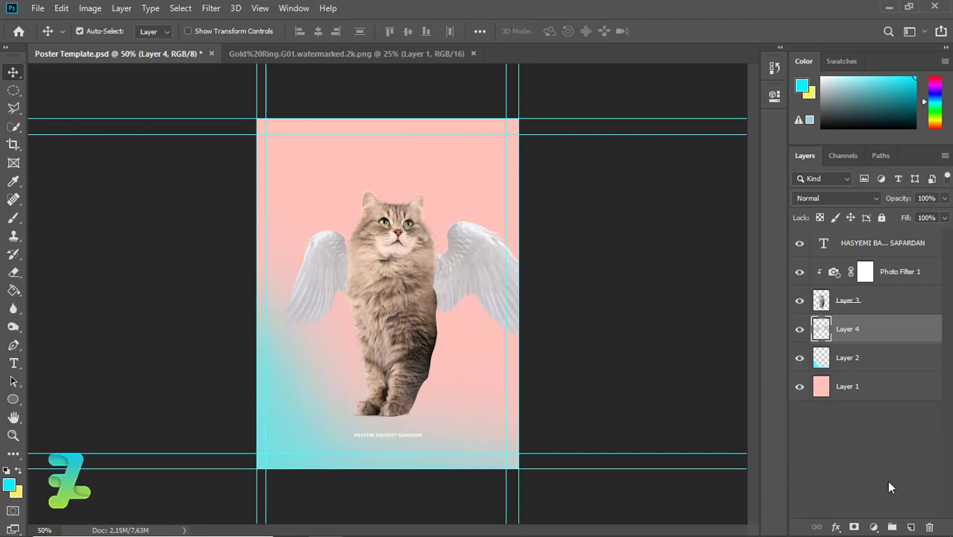
- Add Layer 5 clipped to the wings and sample the background pink as foreground colour
{"action": "left_click", "coordinate": [910, 527]}
{"action": "right_click", "coordinate": [885, 334]}
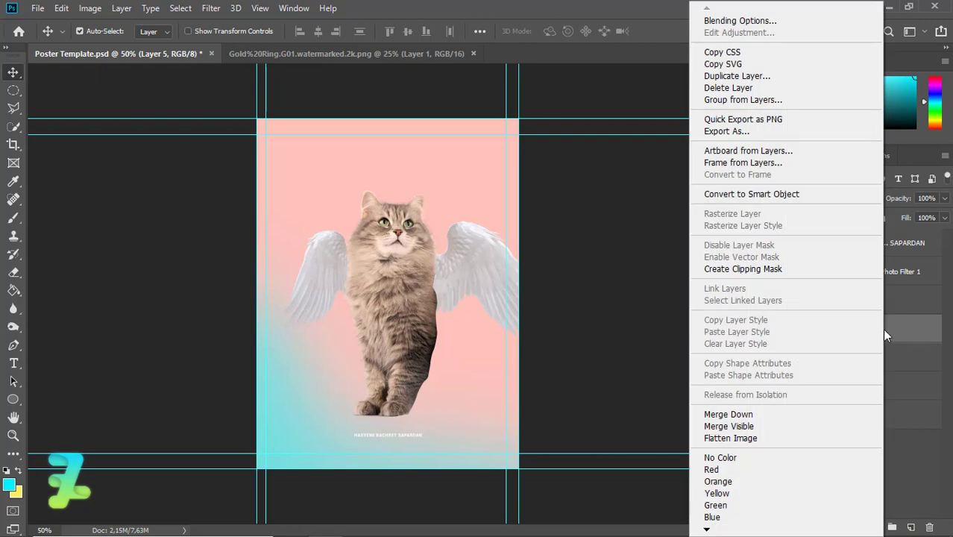
{"action": "left_click", "coordinate": [739, 269]}
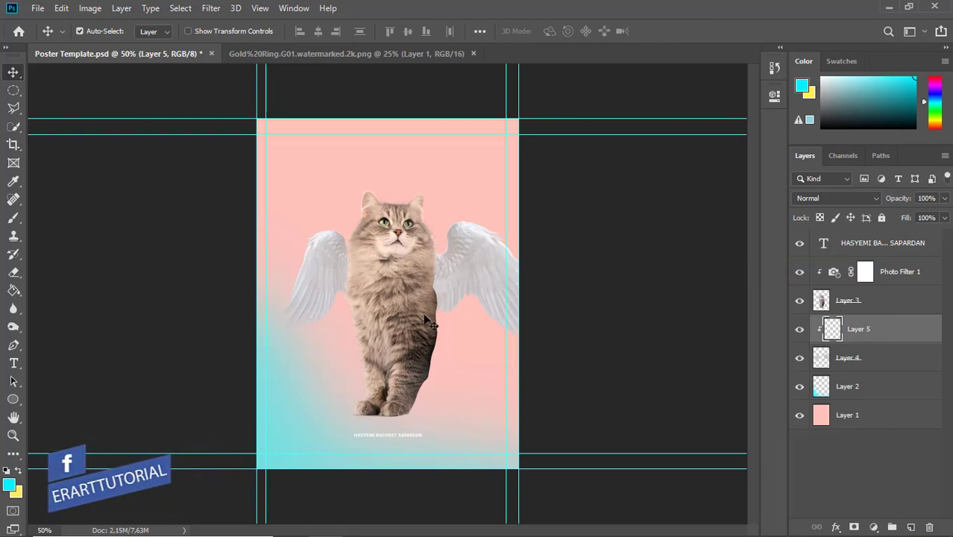
{"action": "left_click", "coordinate": [8, 486]}
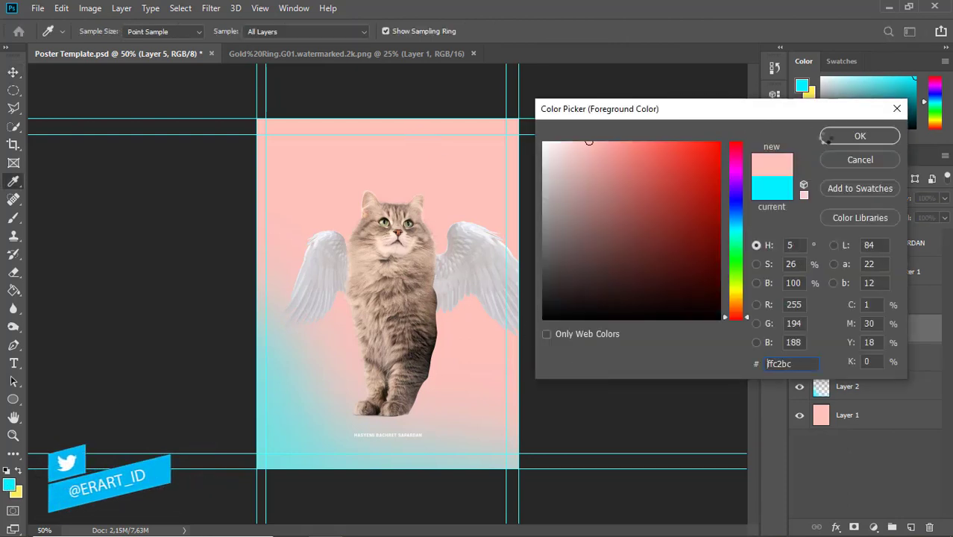
{"action": "left_click", "coordinate": [860, 136]}
{"action": "key", "text": "v"}
- Paint pink strokes over the wings with a 175 px brush
{"action": "left_click", "coordinate": [13, 216]}
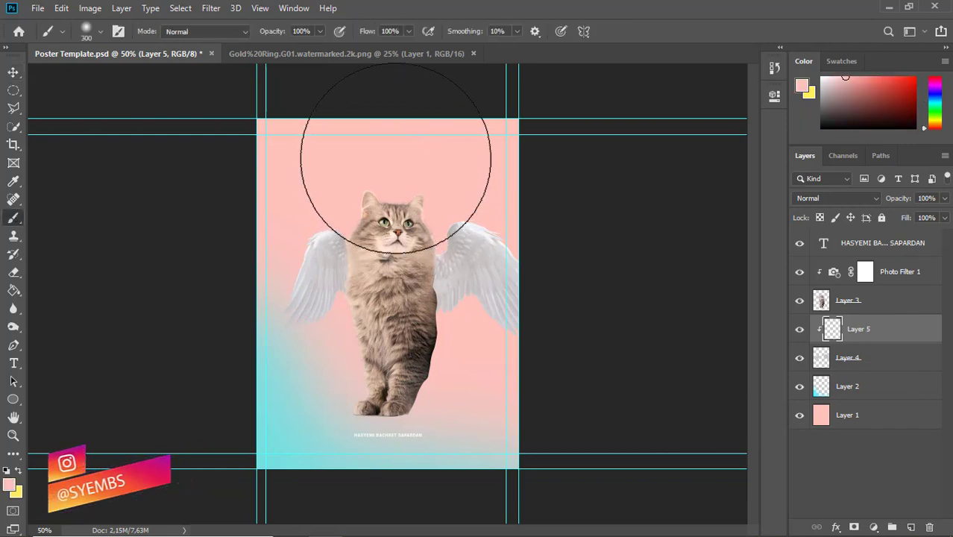
{"action": "key", "text": "bracketleft"}
{"action": "key", "text": "bracketleft"}
{"action": "key", "text": "bracketleft"}
{"action": "mouse_move", "coordinate": [417, 213]}
{"action": "left_mouse_down"}
{"action": "mouse_move", "coordinate": [431, 209]}
{"action": "mouse_move", "coordinate": [426, 238]}
{"action": "mouse_move", "coordinate": [436, 234]}
{"action": "left_mouse_up"}
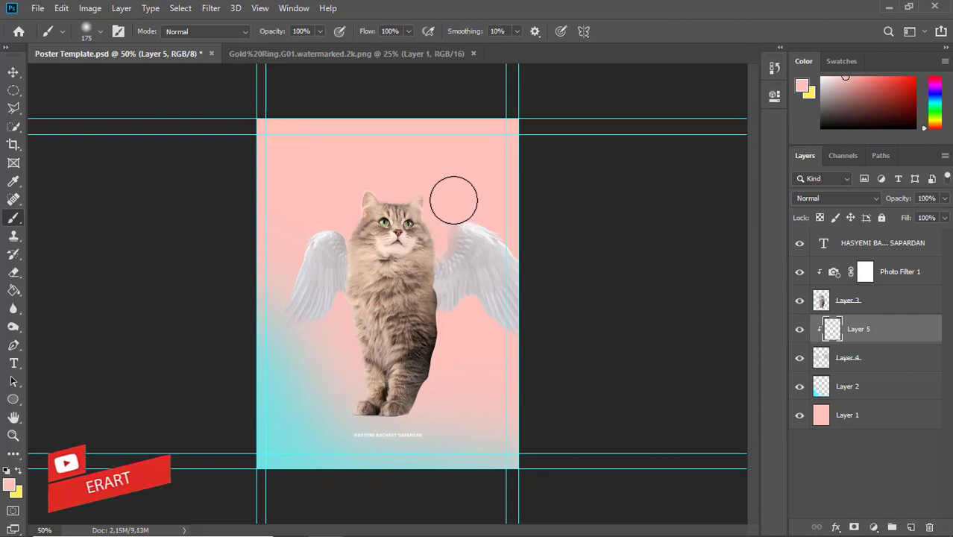
{"action": "left_click_drag", "start_coordinate": [454, 198], "coordinate": [471, 198]}
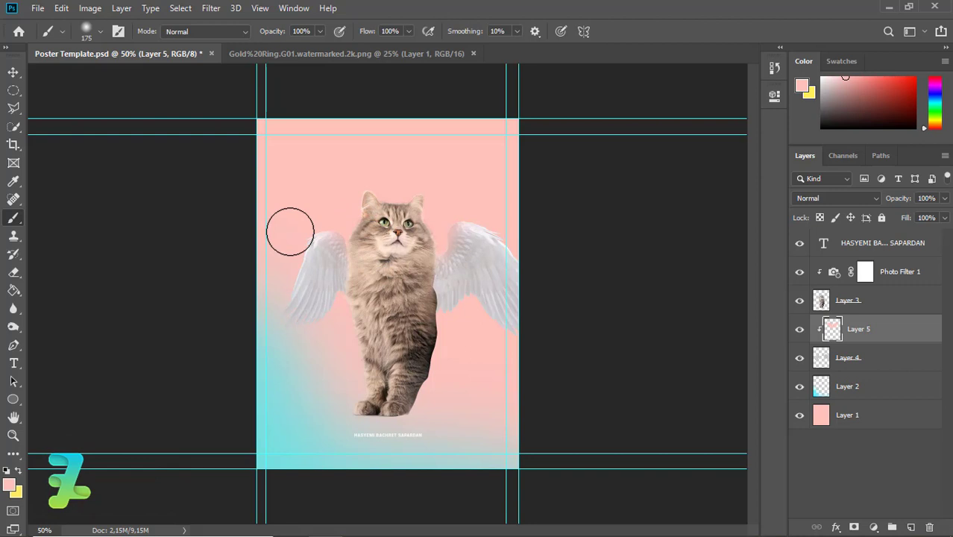
- Select the cyan gradient Layer 2 and start picking a cyan foreground colour
{"action": "left_click", "coordinate": [12, 74]}
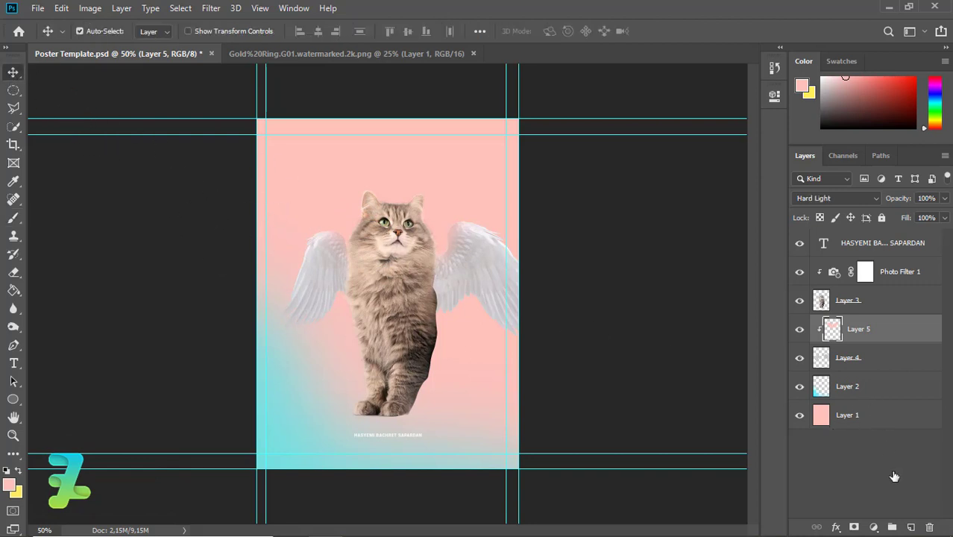
{"action": "left_click", "coordinate": [838, 395]}
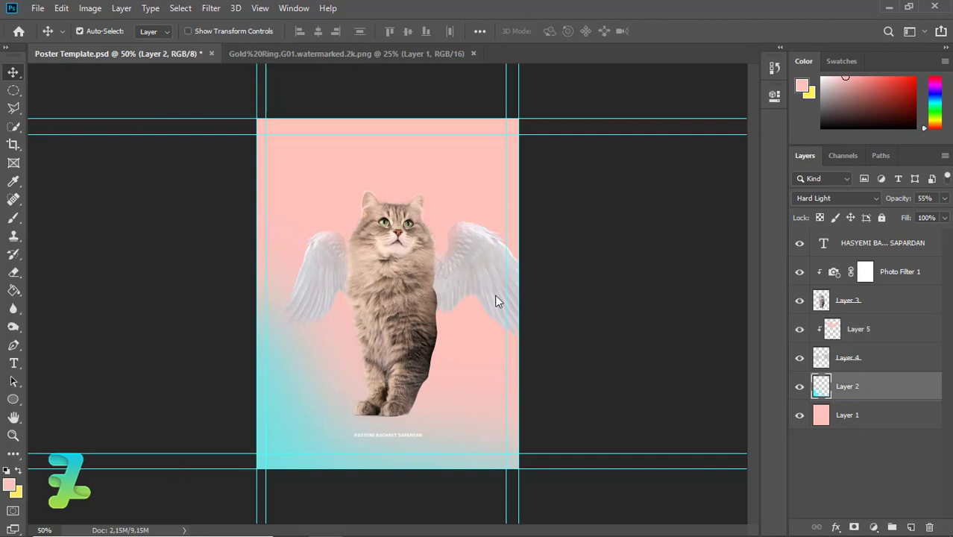
{"action": "left_click", "coordinate": [10, 484]}
{"action": "left_click", "coordinate": [735, 230]}
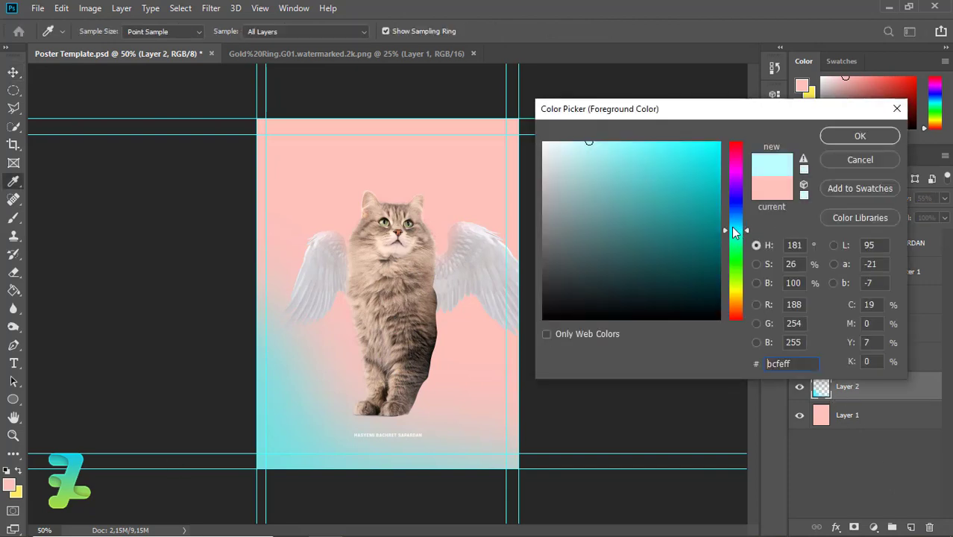
- Set the foreground to cyan #40fdff and enlarge the brush to 700 px
{"action": "left_click", "coordinate": [676, 135]}
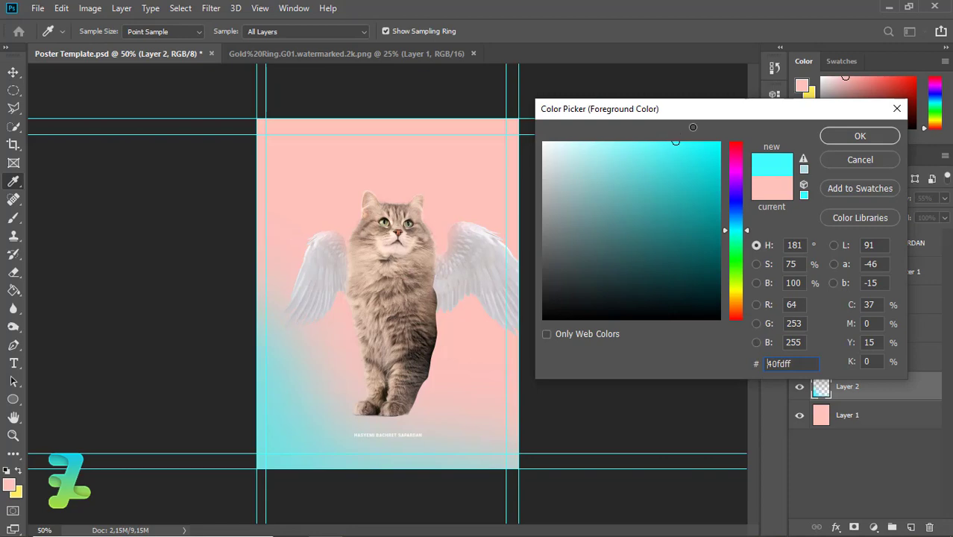
{"action": "left_click", "coordinate": [855, 137]}
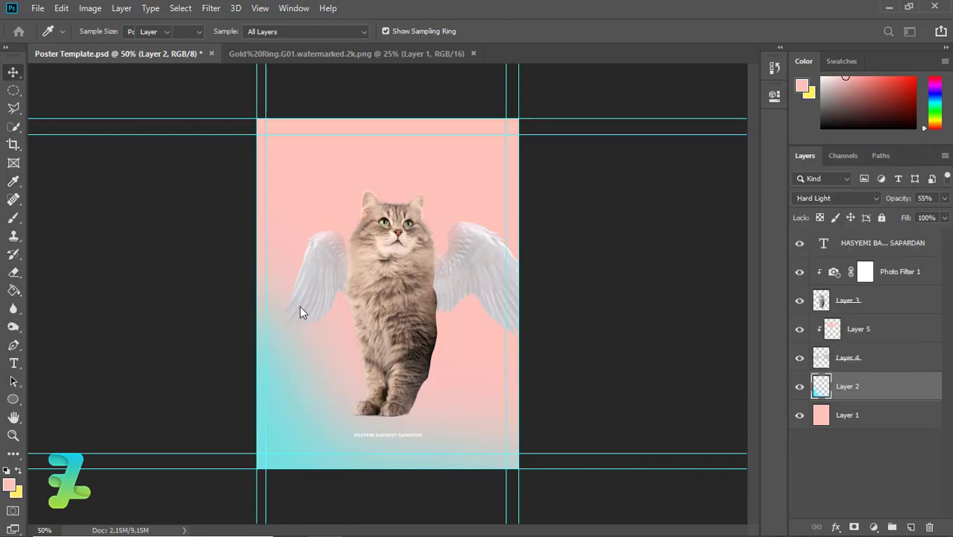
{"action": "left_click", "coordinate": [15, 219]}
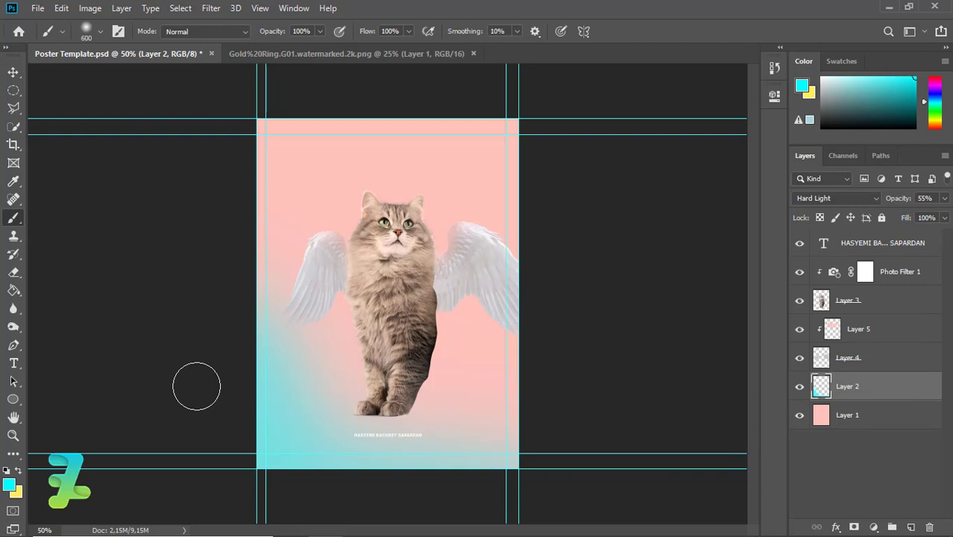
{"action": "key", "text": "bracketright"}
{"action": "key", "text": "bracketright"}
{"action": "key", "text": "bracketright"}
{"action": "key", "text": "bracketright"}
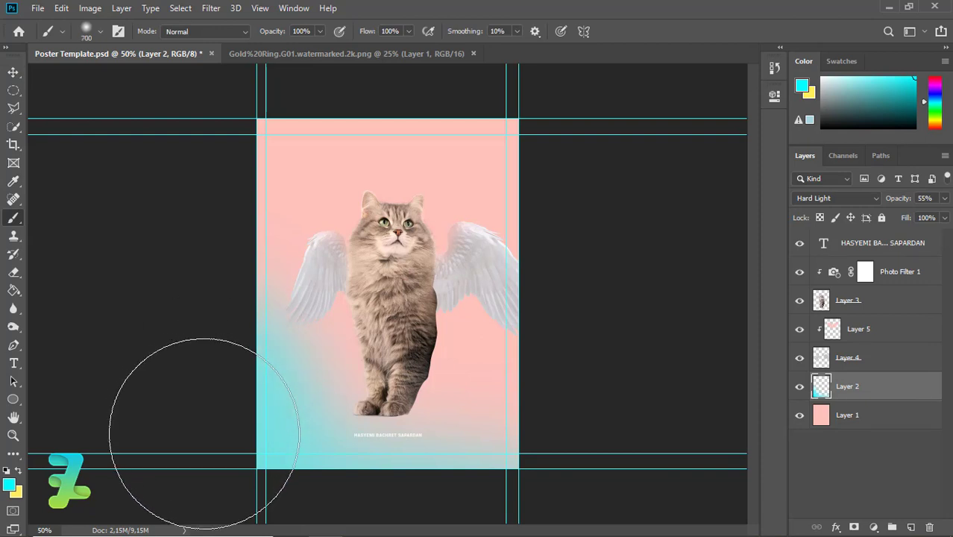
- Paint extra cyan on Layer 2's lower-left, then zoom back to 66.7%
{"action": "key", "text": "ctrl+minus"}
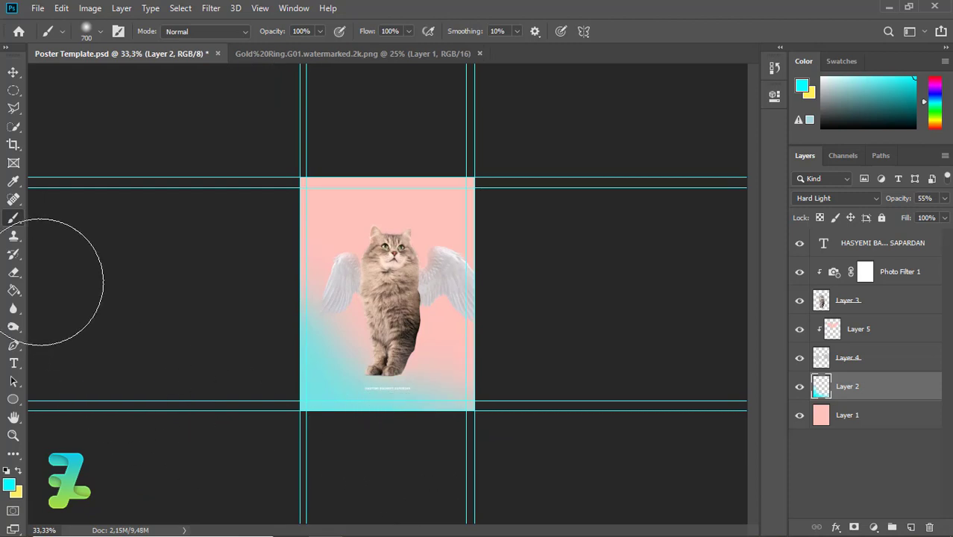
{"action": "left_click", "coordinate": [13, 72]}
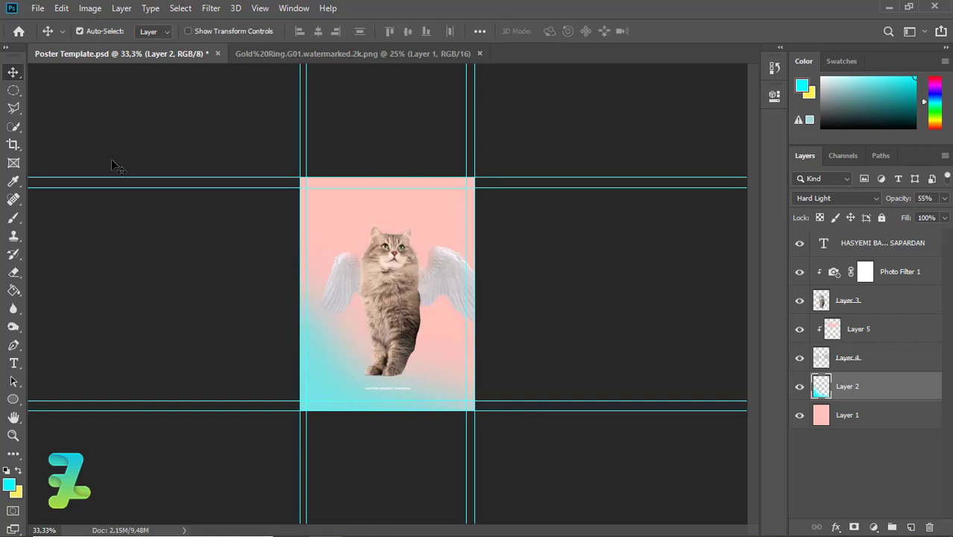
{"action": "key", "text": "ctrl+plus"}
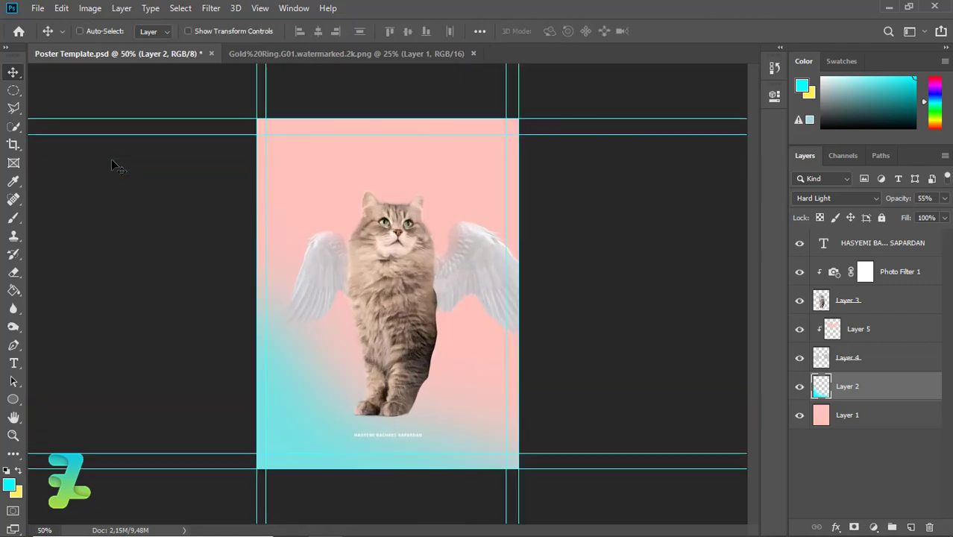
{"action": "key", "text": "ctrl+plus"}
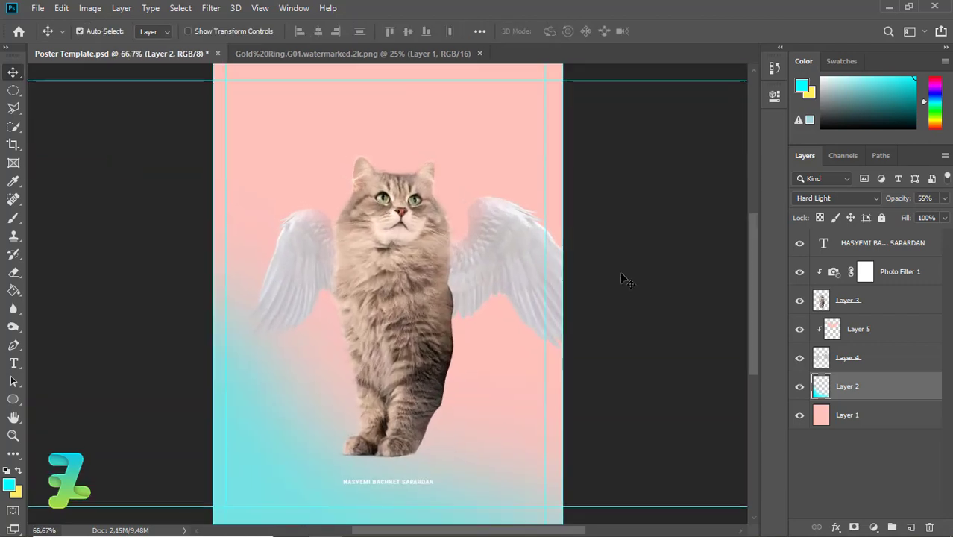
- Add a new Layer 6 and set the painting colour to white
{"action": "key", "text": "ctrl+shift+alt+n"}
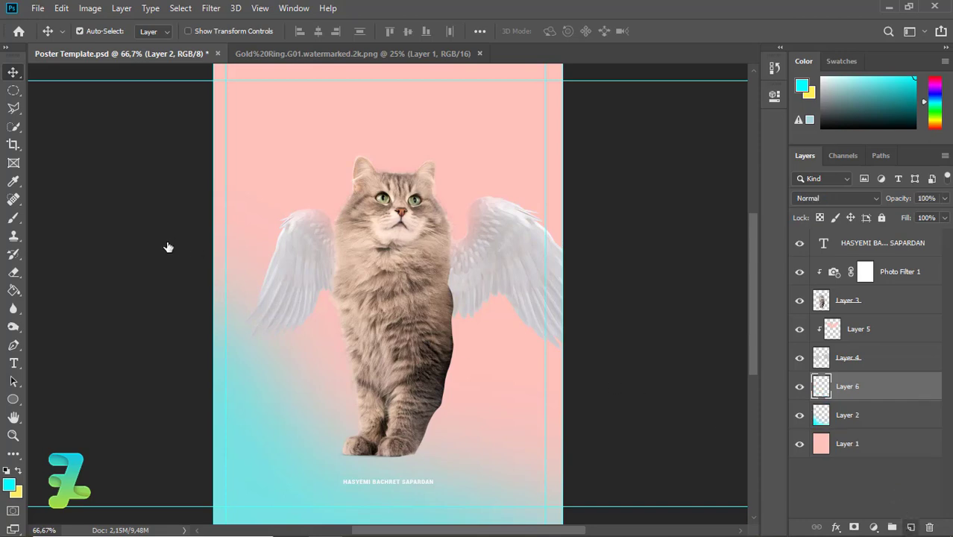
{"action": "left_click", "coordinate": [14, 222]}
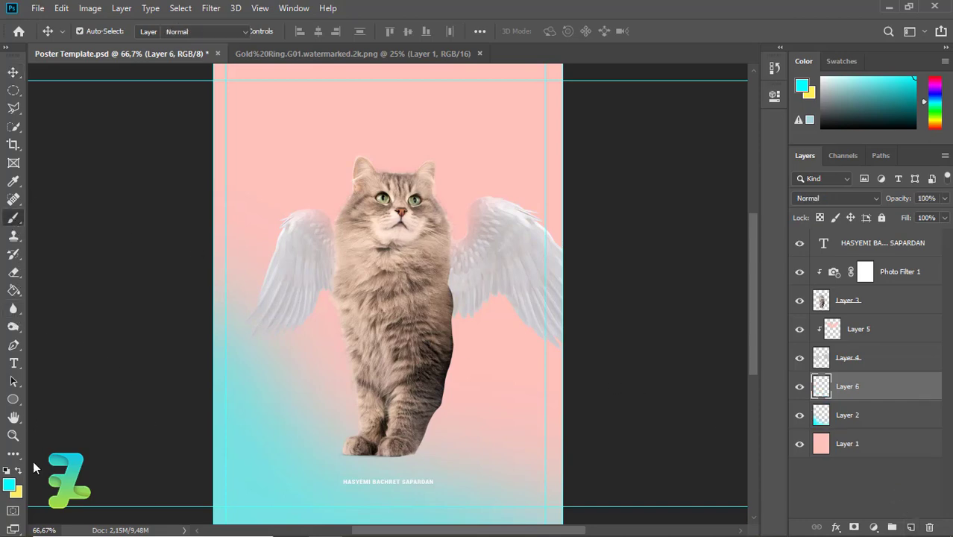
{"action": "left_click", "coordinate": [9, 485]}
{"action": "left_click_drag", "start_coordinate": [679, 204], "coordinate": [554, 126]}
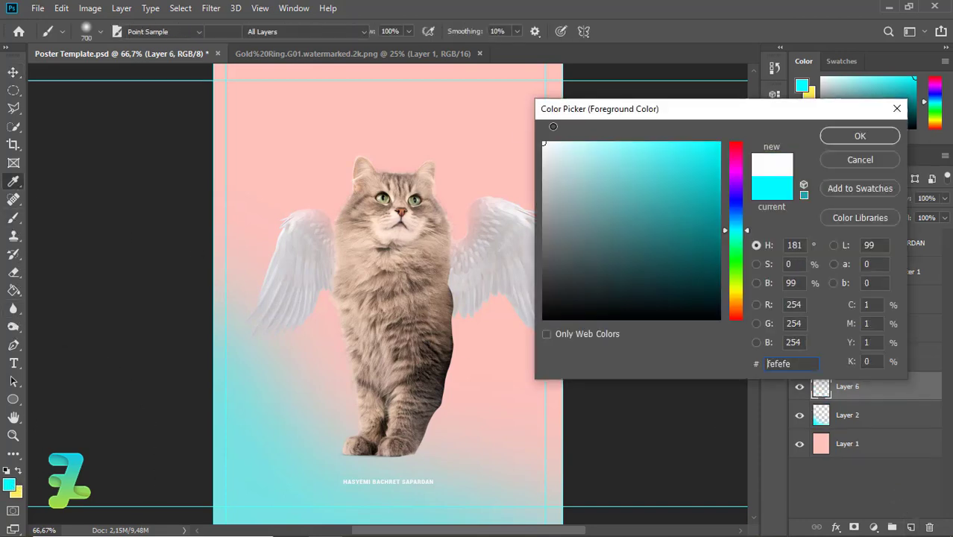
{"action": "left_click", "coordinate": [839, 139]}
- Stamp white clouds around the cat using Cloud Brushes presets up to 1000 px
{"action": "left_click", "coordinate": [100, 30]}
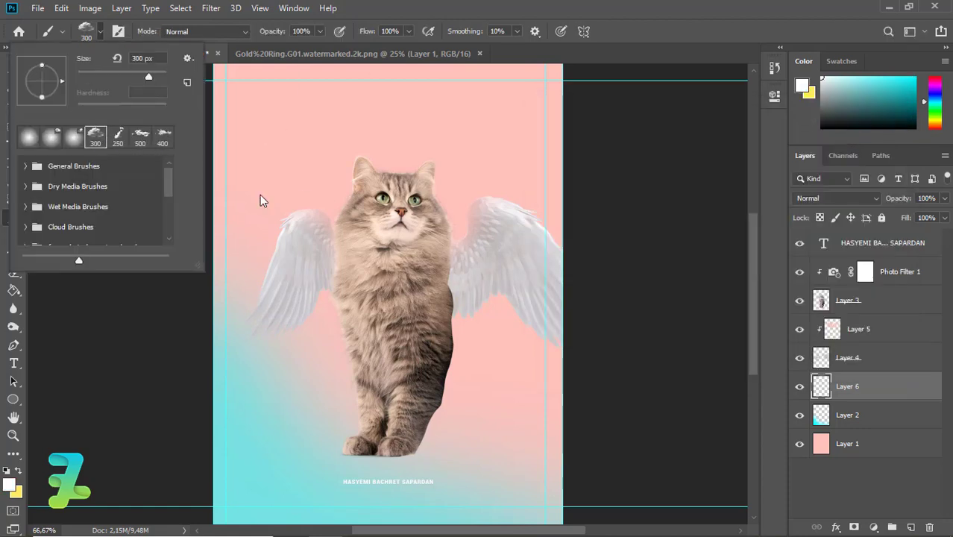
{"action": "left_click", "coordinate": [100, 31]}
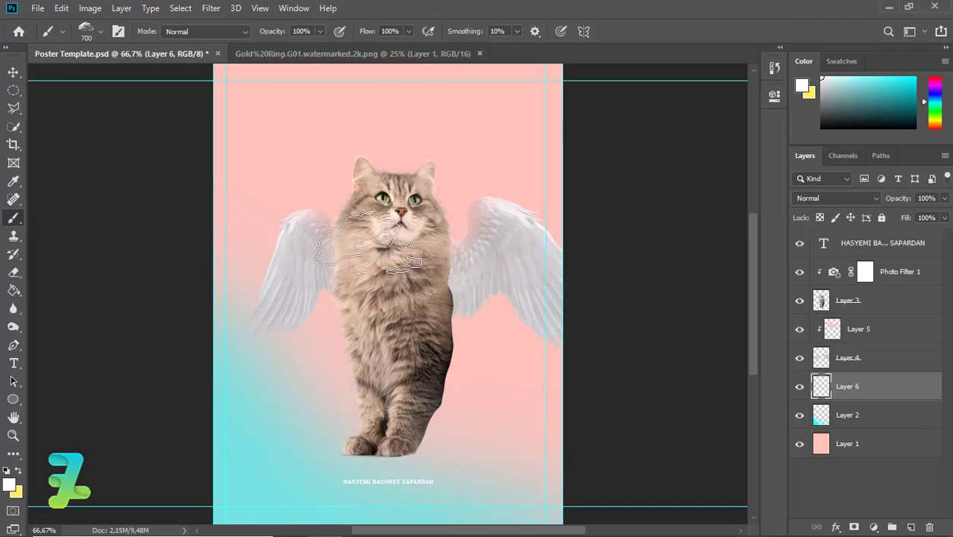
{"action": "key", "text": "bracketright"}
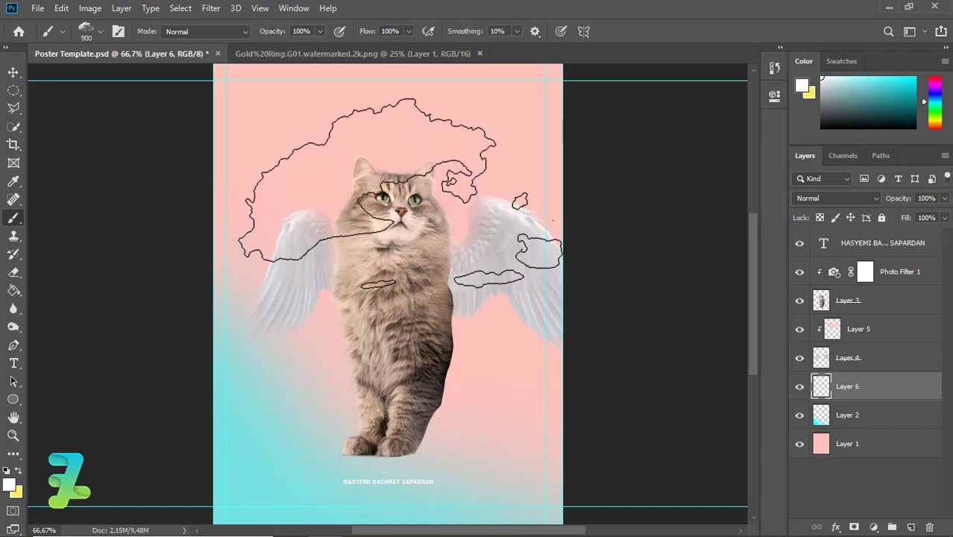
{"action": "left_click", "coordinate": [101, 31]}
{"action": "left_click", "coordinate": [101, 31]}
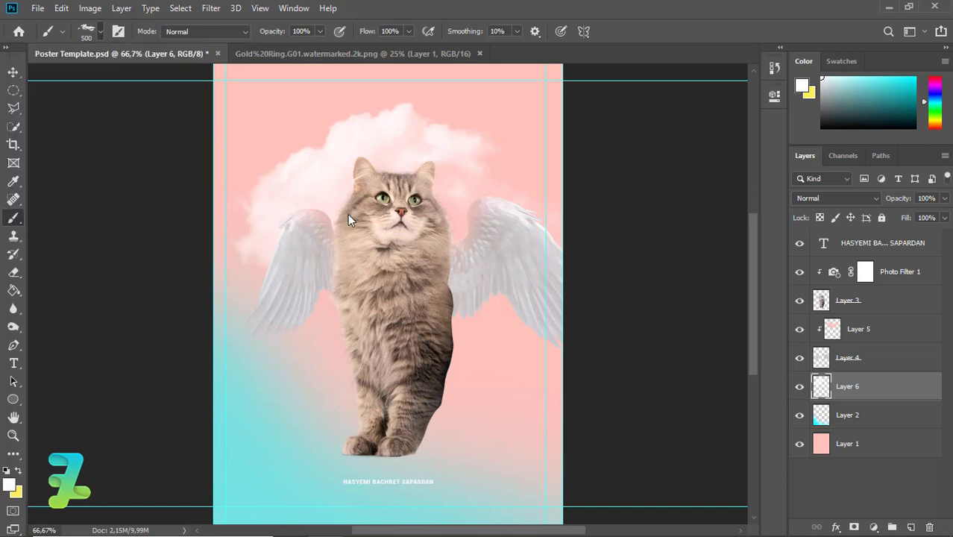
{"action": "key", "text": "bracketright"}
{"action": "key", "text": "bracketright"}
{"action": "key", "text": "bracketright"}
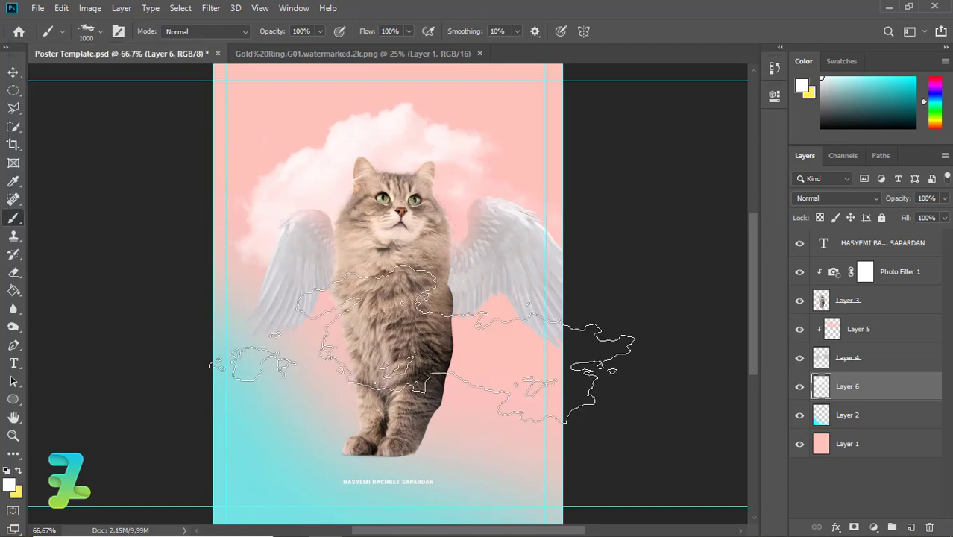
{"action": "left_click", "coordinate": [432, 393]}
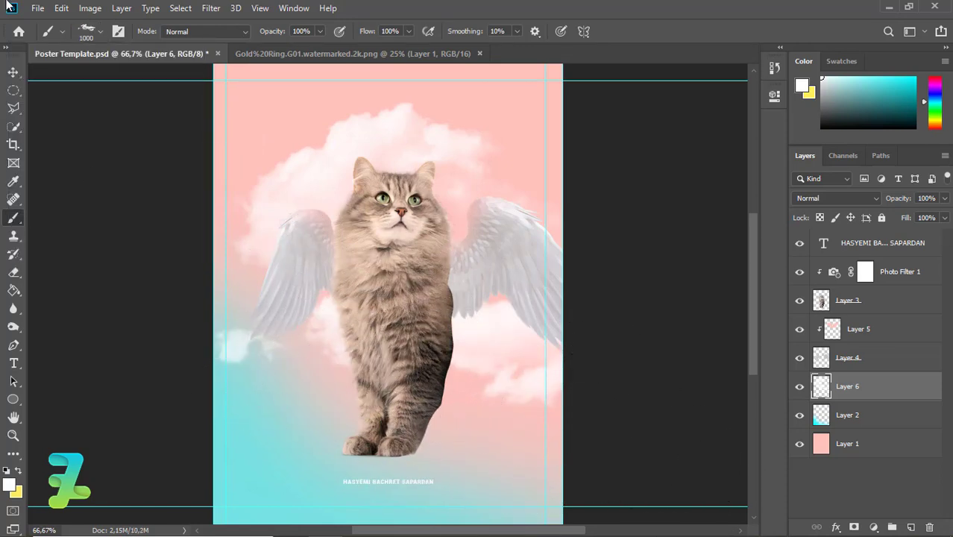
{"action": "left_click", "coordinate": [101, 32]}
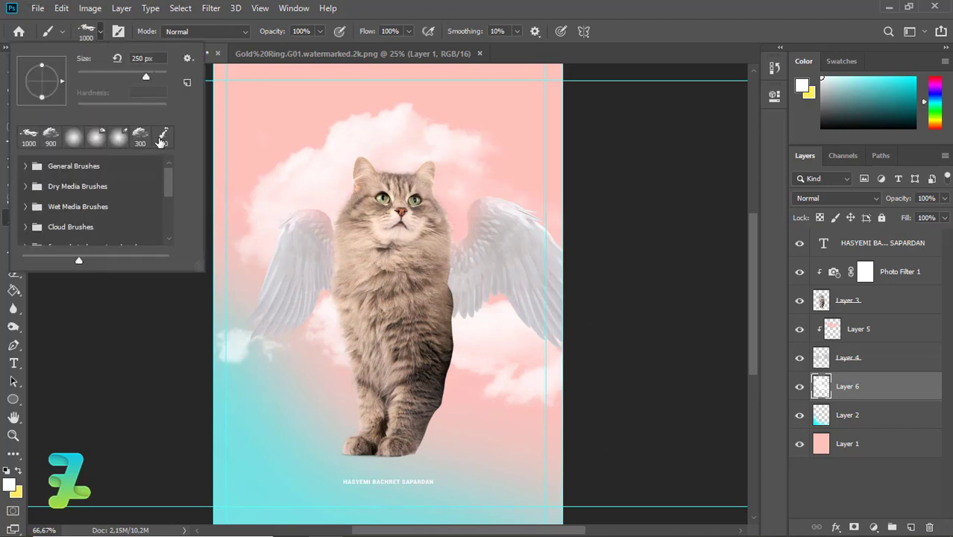
{"action": "double_click", "coordinate": [160, 141]}
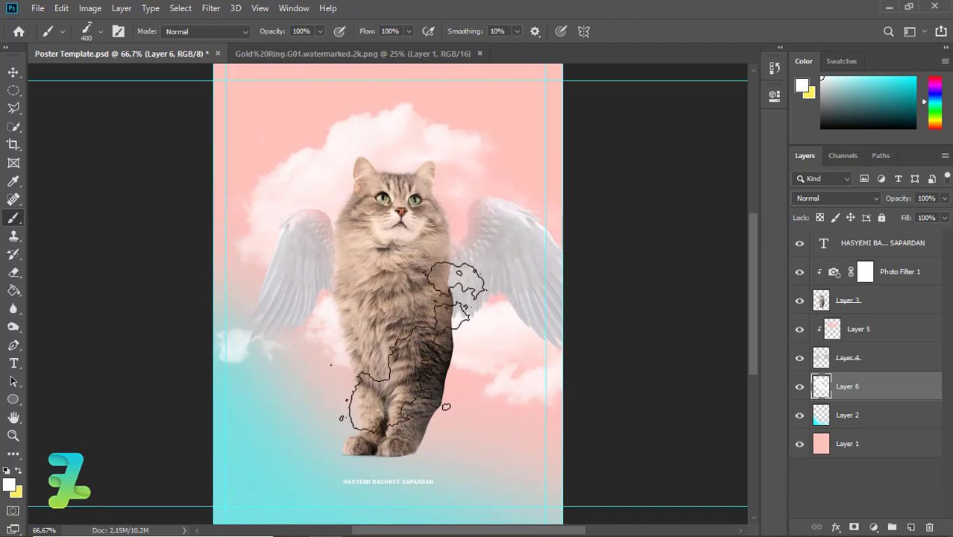
- Add an empty Layer 7 above the clouds and zoom out
{"action": "key", "text": "v"}
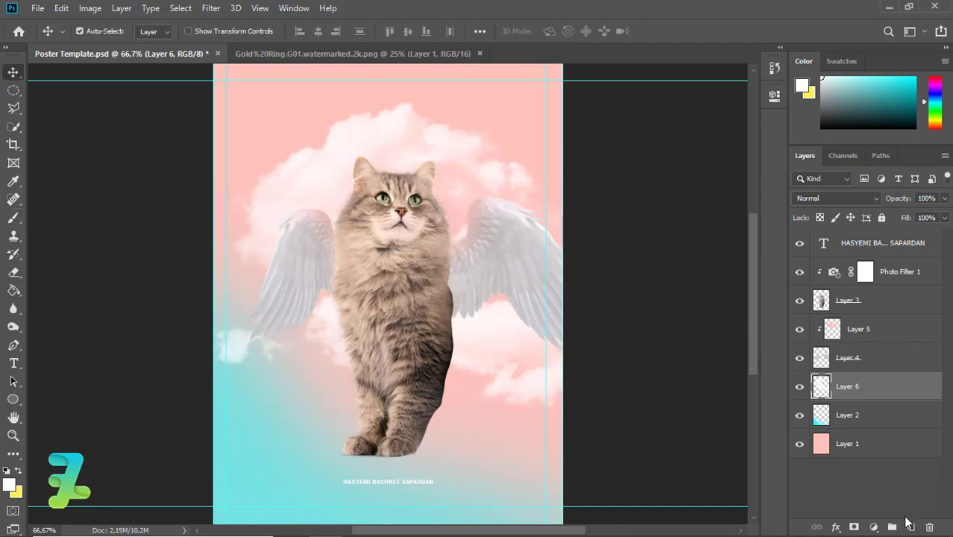
{"action": "left_click", "coordinate": [909, 526]}
{"action": "key", "text": "ctrl+minus"}
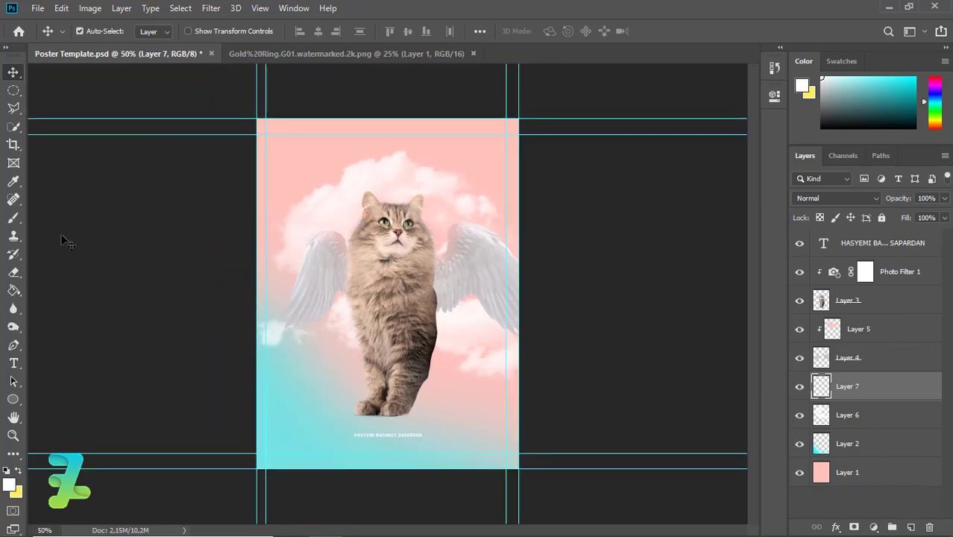
- Select the strip around the bottom text and set the foreground to dusty pink #b2847f
{"action": "left_click_drag", "start_coordinate": [17, 91], "coordinate": [74, 86]}
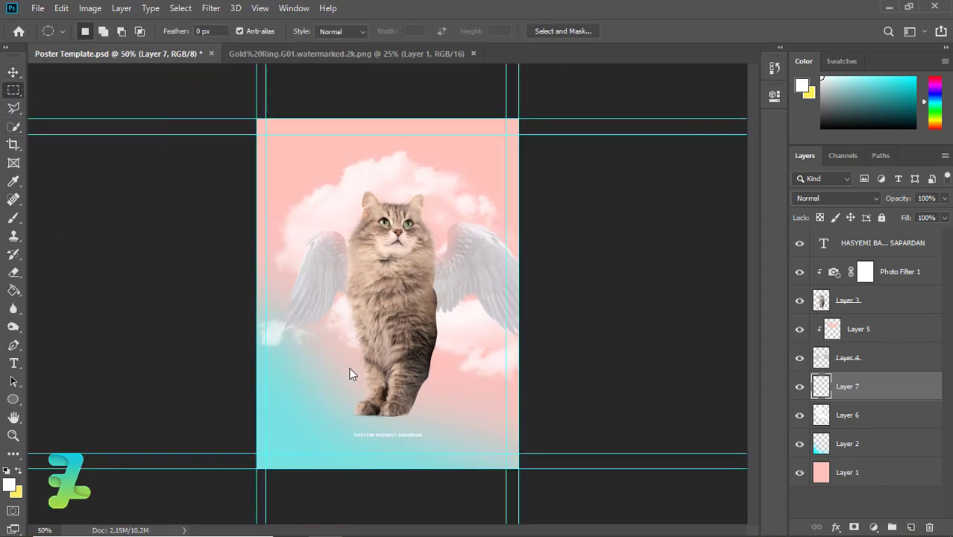
{"action": "left_click_drag", "start_coordinate": [354, 415], "coordinate": [540, 445]}
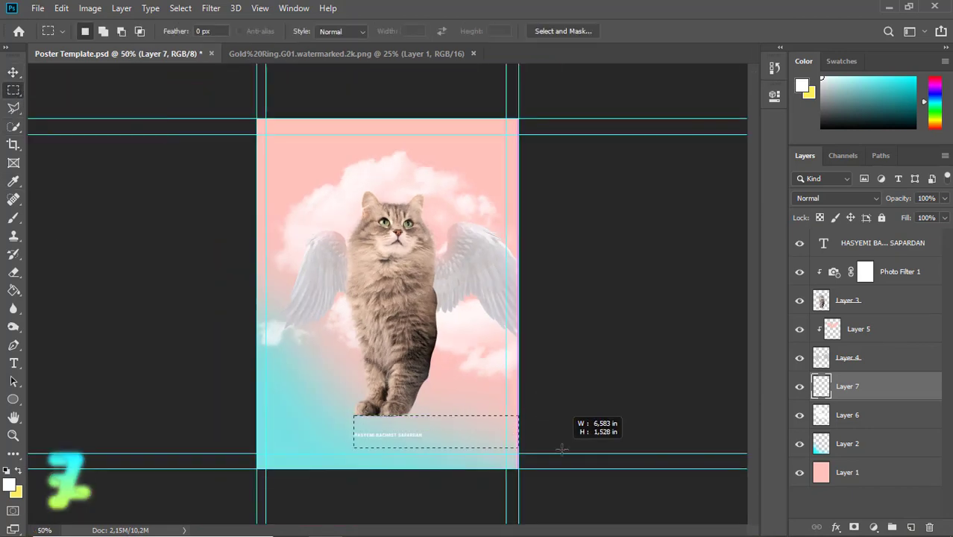
{"action": "left_click", "coordinate": [10, 485]}
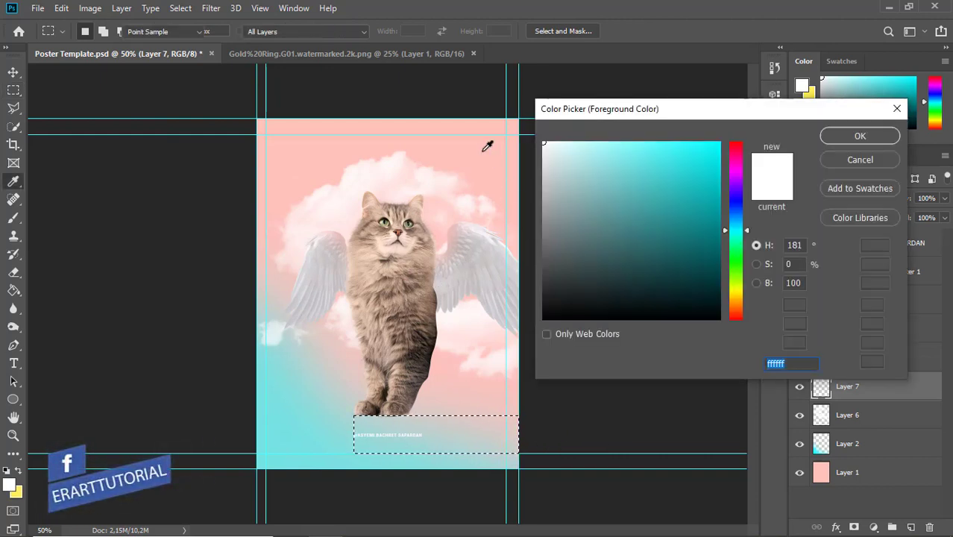
{"action": "left_click", "coordinate": [485, 145]}
{"action": "left_click_drag", "start_coordinate": [588, 141], "coordinate": [593, 195]}
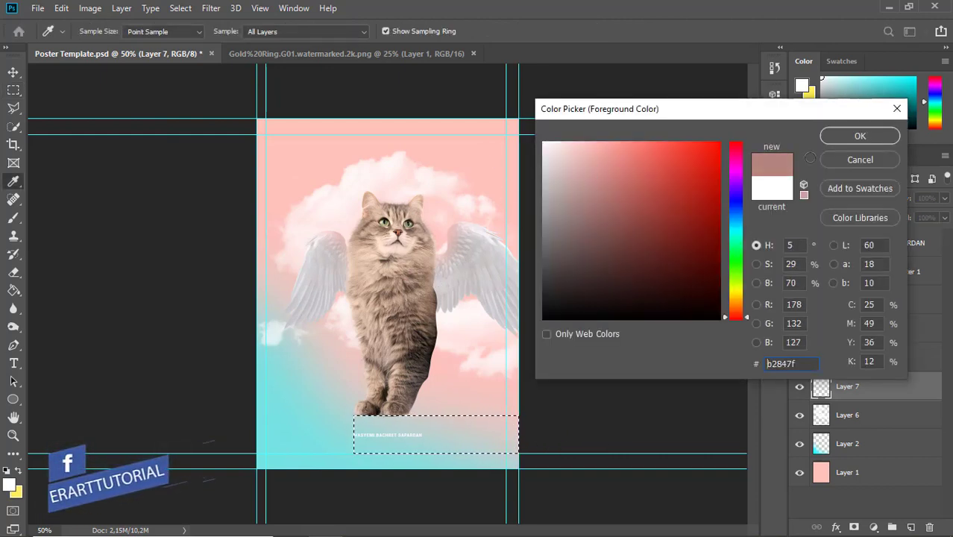
{"action": "key", "text": "Return"}
- Fill the strip with a soft round brush, deselect, and erase its edges near the text
{"action": "key", "text": "b"}
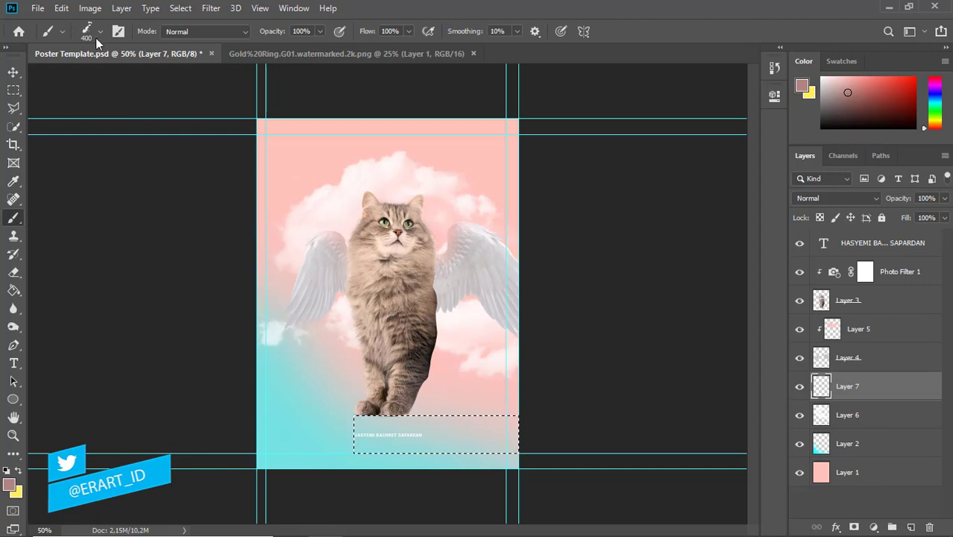
{"action": "left_click", "coordinate": [96, 34]}
{"action": "double_click", "coordinate": [95, 136]}
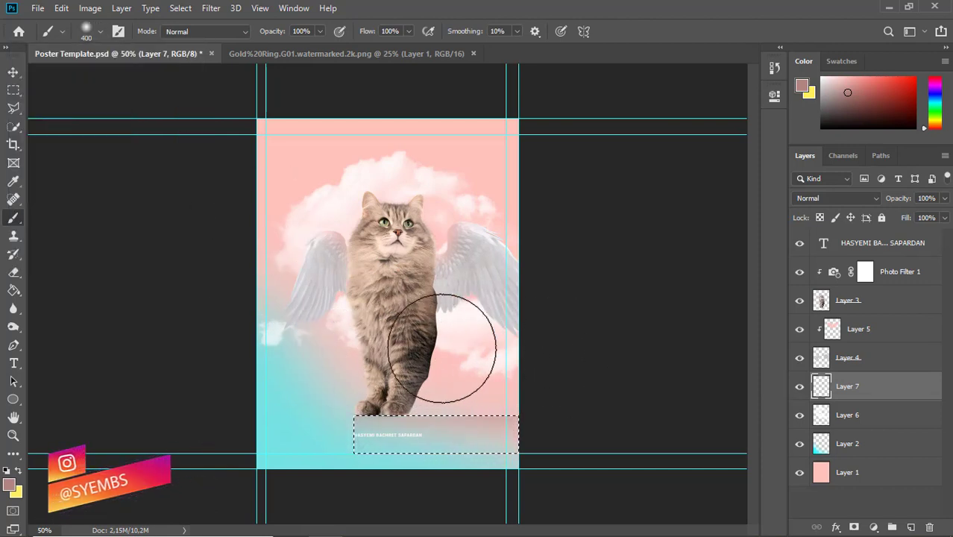
{"action": "key", "text": "ctrl+d"}
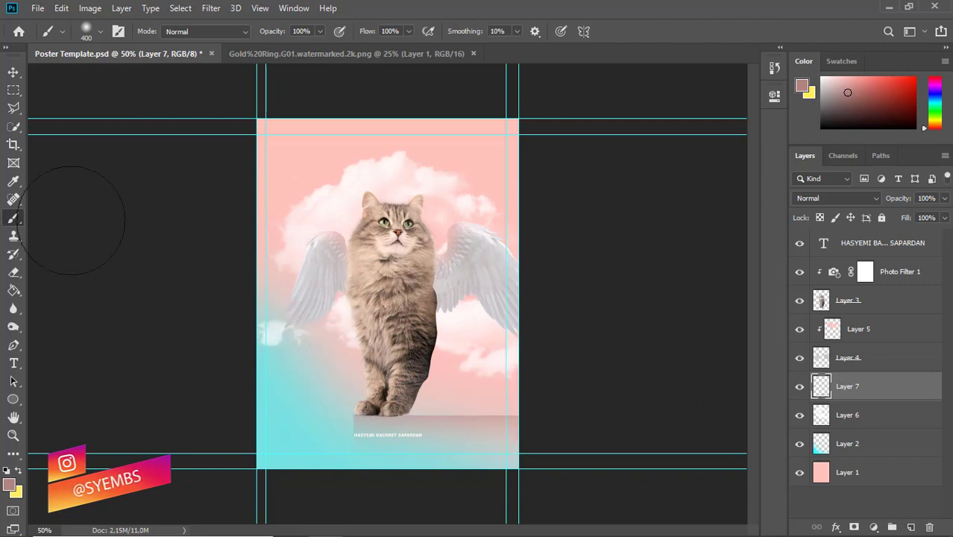
{"action": "left_click", "coordinate": [13, 272]}
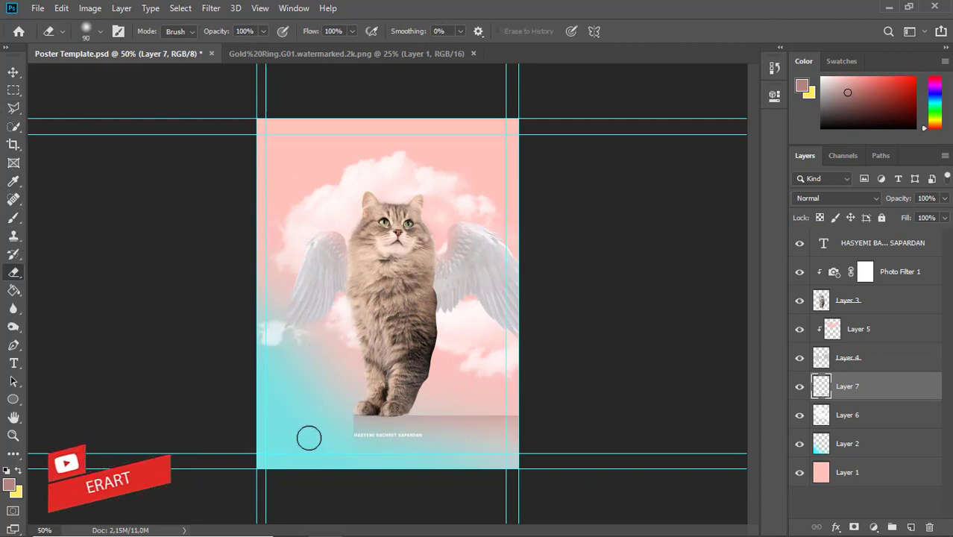
{"action": "mouse_move", "coordinate": [336, 454]}
{"action": "left_mouse_down"}
{"action": "mouse_move", "coordinate": [376, 463]}
{"action": "mouse_move", "coordinate": [496, 451]}
{"action": "left_mouse_up"}
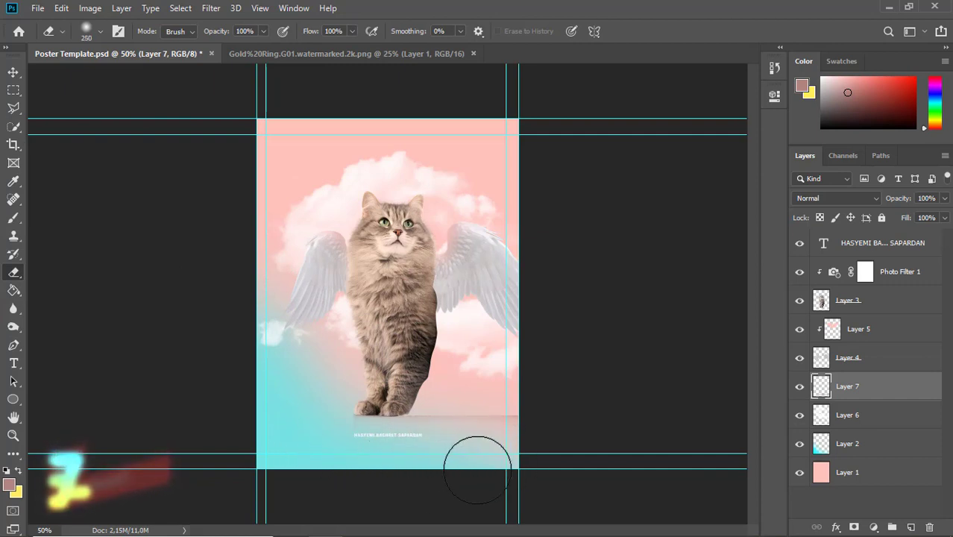
- On new Layer 8, paint a 600 px dusty-pink blob and squash it to about 5% height under the paws
{"action": "left_click", "coordinate": [911, 526]}
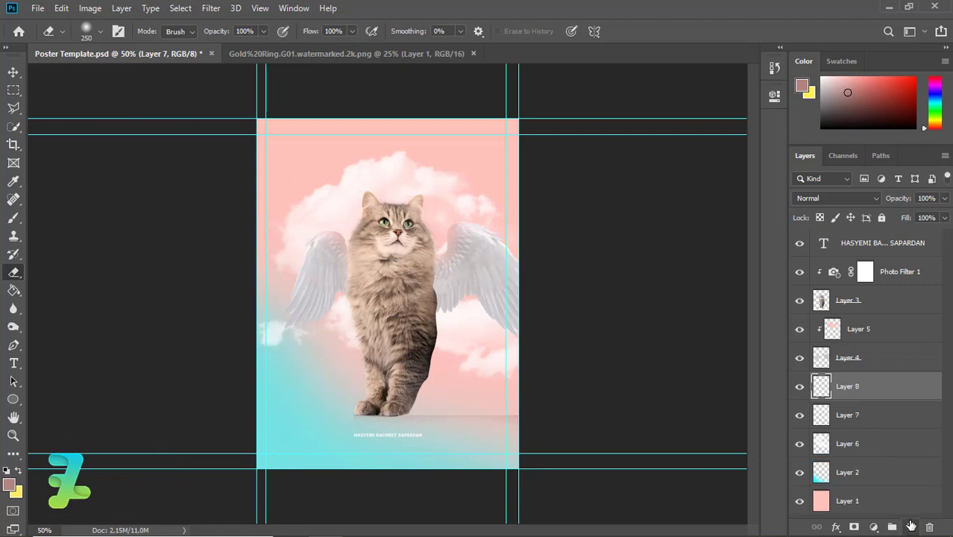
{"action": "left_click", "coordinate": [14, 219]}
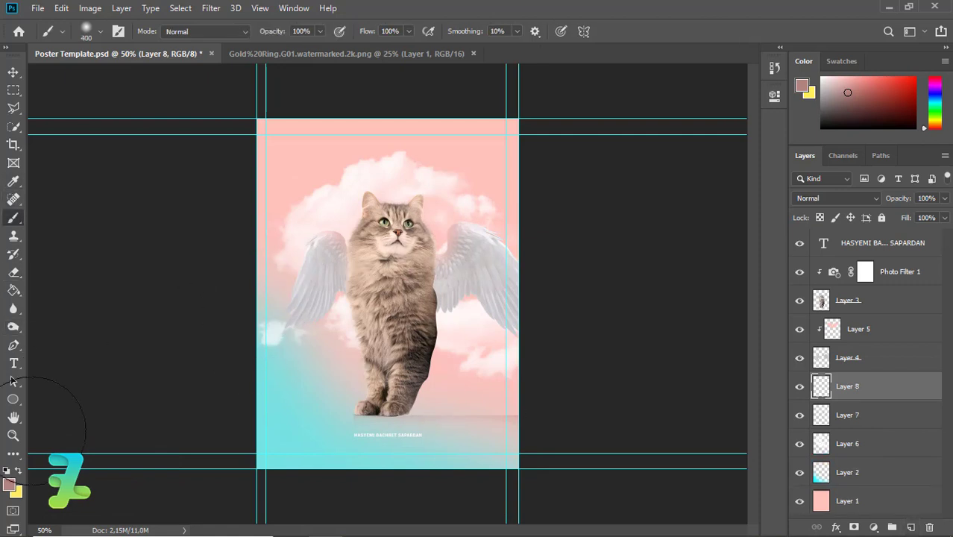
{"action": "key", "text": "bracketright"}
{"action": "key", "text": "bracketright"}
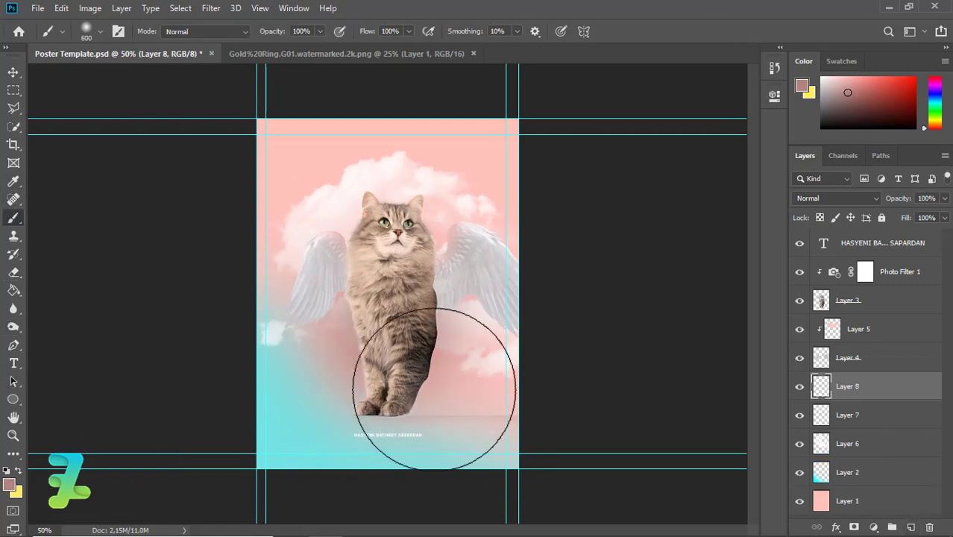
{"action": "key", "text": "ctrl+t"}
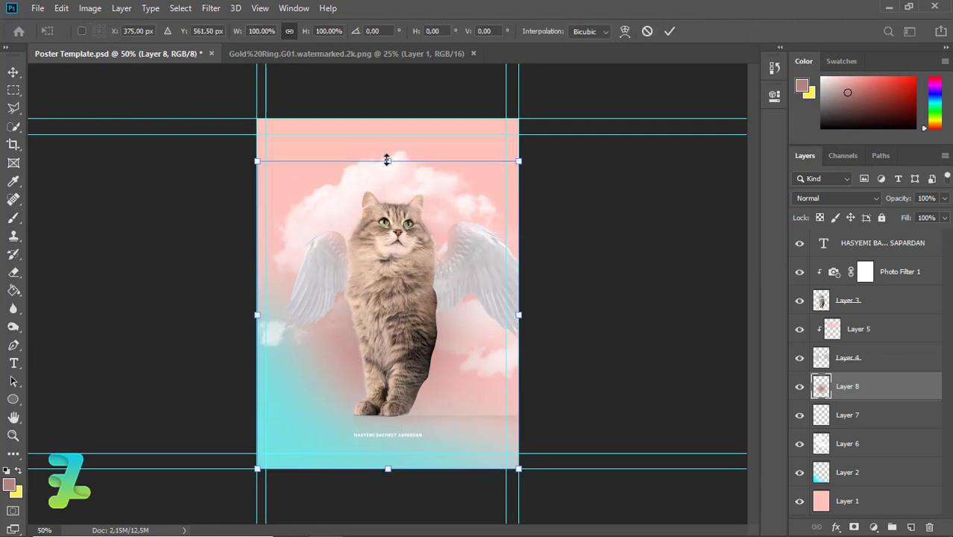
{"action": "mouse_move", "coordinate": [387, 160]}
{"action": "left_mouse_down"}
{"action": "mouse_move", "coordinate": [388, 454]}
{"action": "mouse_move", "coordinate": [416, 417]}
{"action": "mouse_move", "coordinate": [444, 416]}
{"action": "left_mouse_up"}
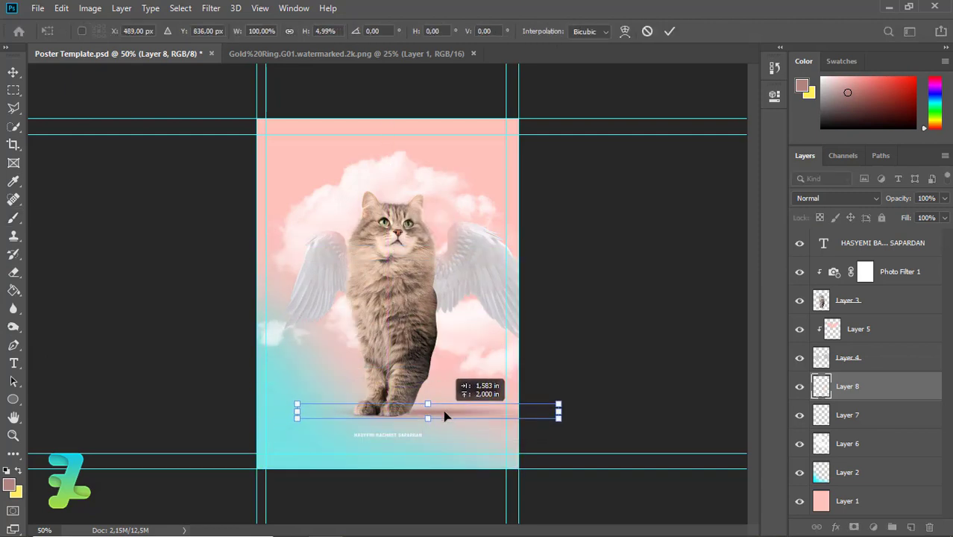
{"action": "key", "text": "Return"}
{"action": "key", "text": "b"}
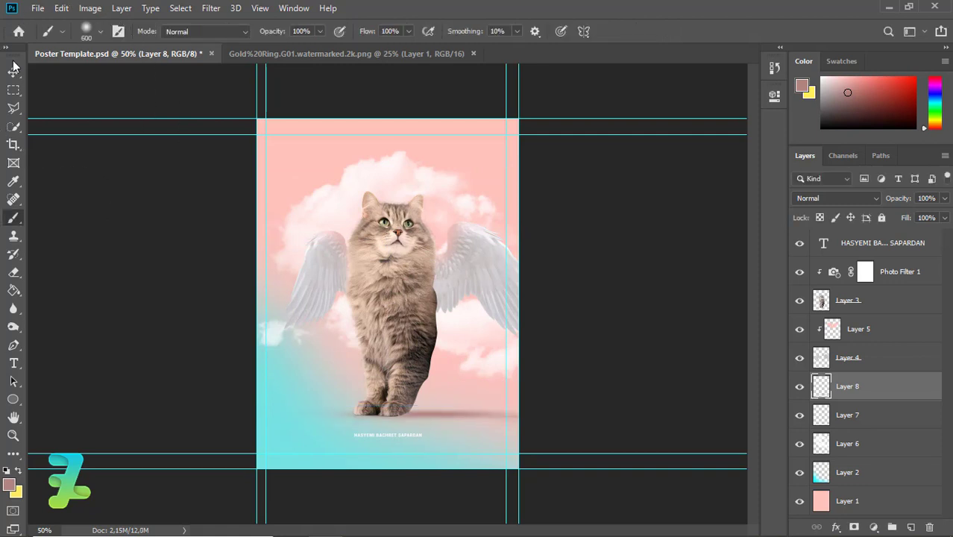
{"action": "left_click", "coordinate": [13, 69]}
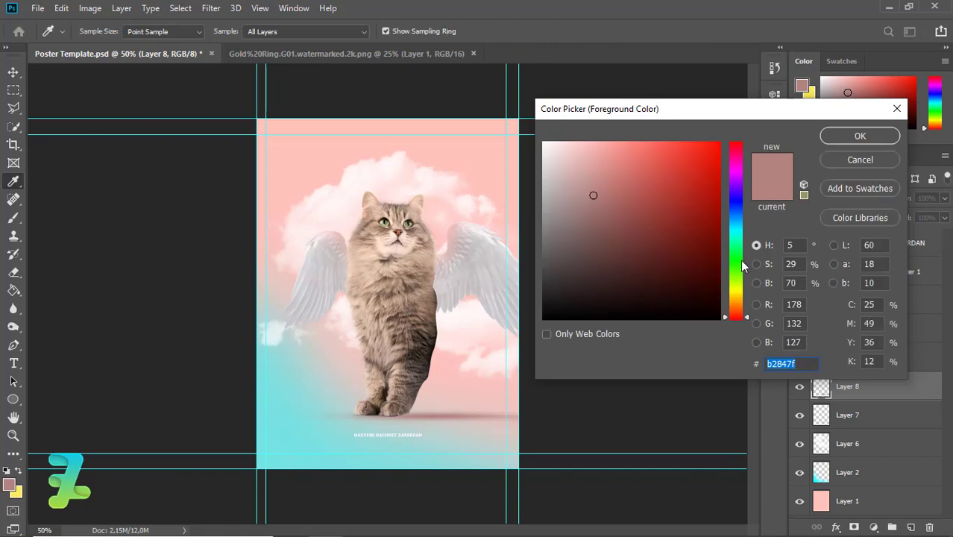
- Set bright cyan and add a new layer above Layer 2 in Lighter Color blending
{"action": "left_click_drag", "start_coordinate": [742, 266], "coordinate": [742, 231]}
{"action": "left_click_drag", "start_coordinate": [693, 153], "coordinate": [731, 129]}
{"action": "left_click", "coordinate": [847, 138]}
{"action": "key", "text": "v"}
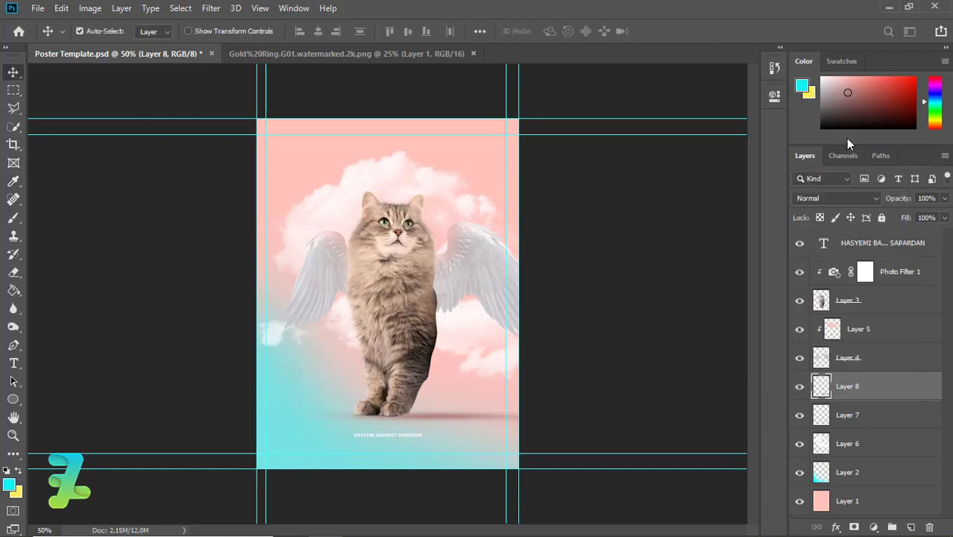
{"action": "left_click", "coordinate": [909, 528]}
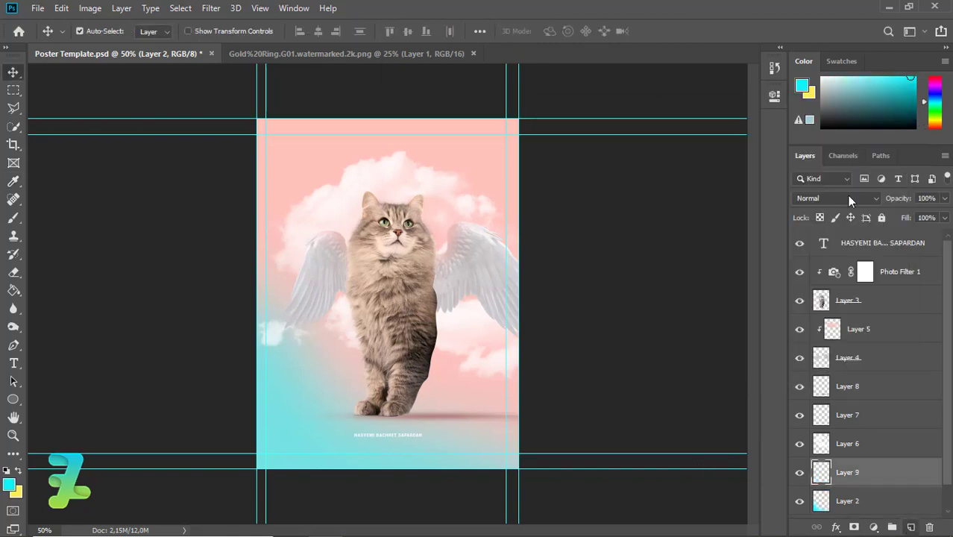
{"action": "left_click", "coordinate": [847, 198]}
{"action": "left_click", "coordinate": [834, 337]}
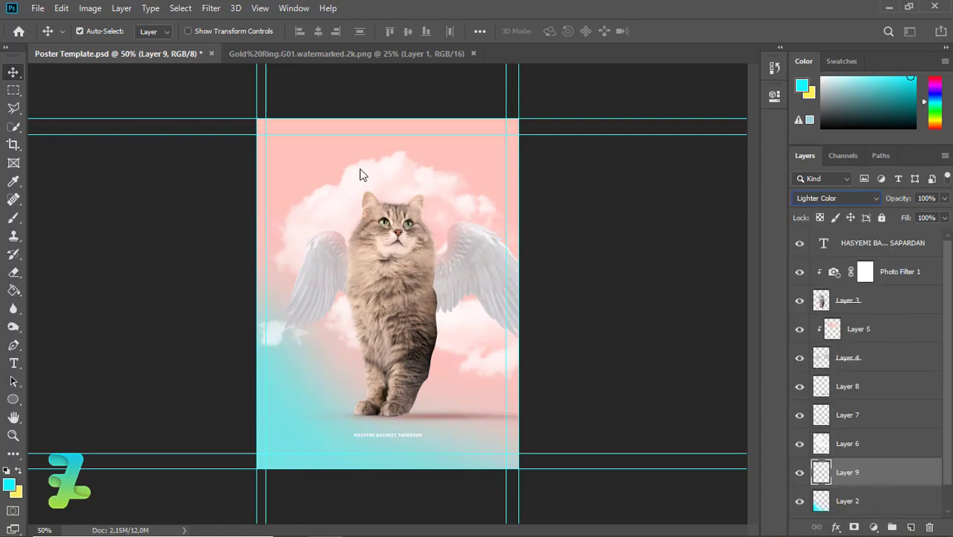
- Paint a cyan glow behind the cat's head, switch it to Hard Light, and reposition it
{"action": "left_click", "coordinate": [13, 217]}
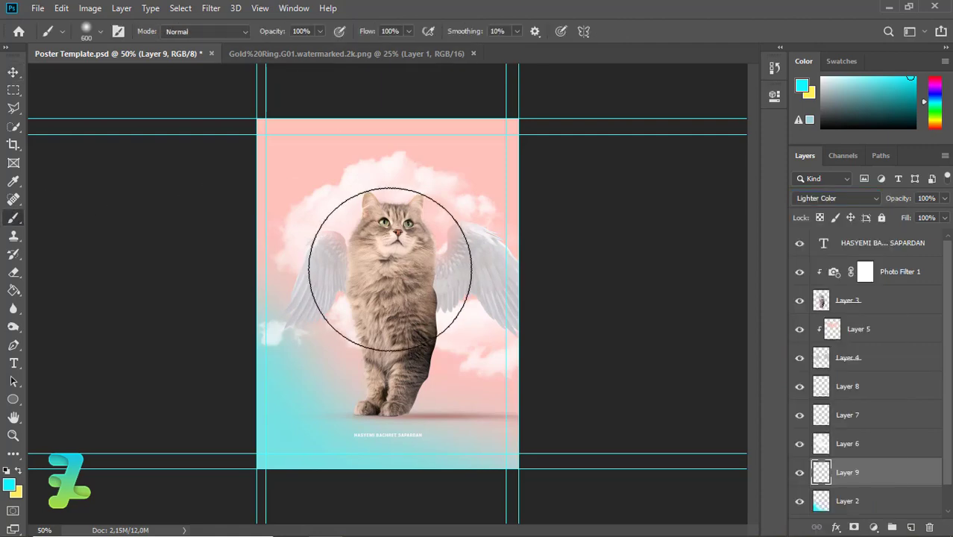
{"action": "left_click_drag", "start_coordinate": [418, 234], "coordinate": [391, 266]}
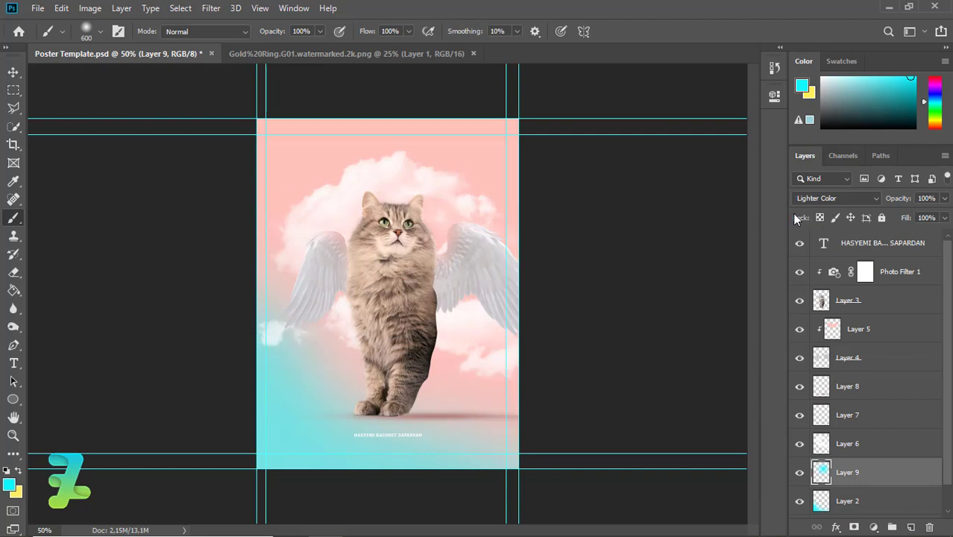
{"action": "left_click", "coordinate": [835, 197]}
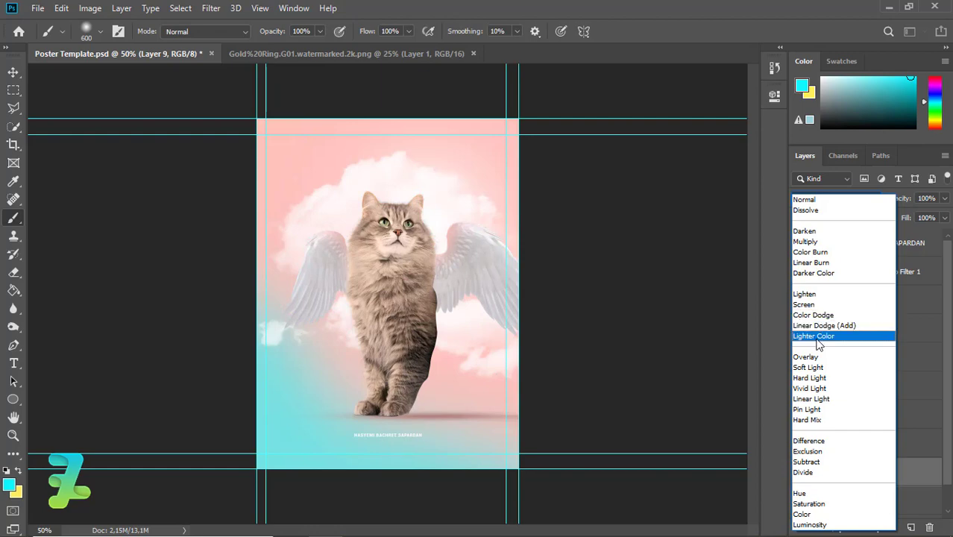
{"action": "left_click", "coordinate": [815, 380]}
{"action": "key", "text": "v"}
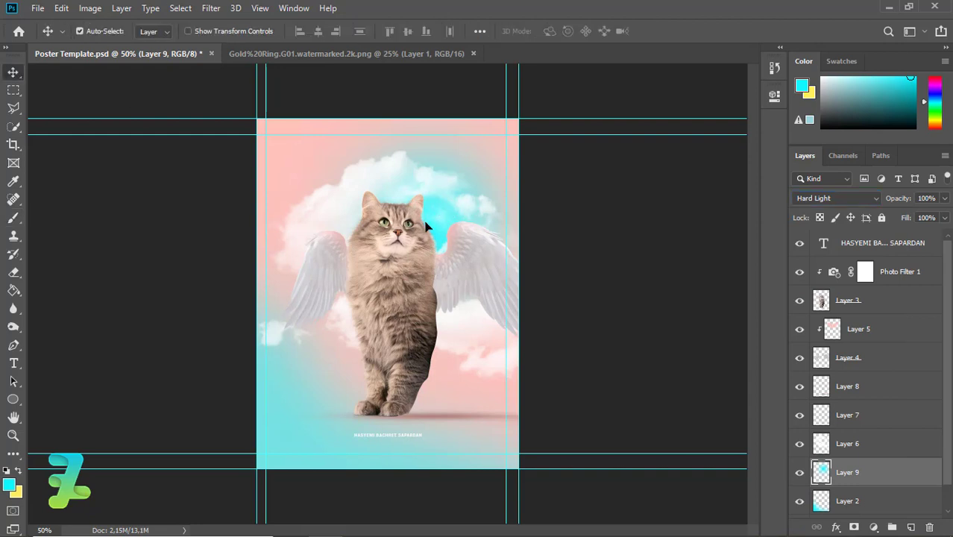
{"action": "mouse_move", "coordinate": [296, 134]}
{"action": "left_mouse_down"}
{"action": "mouse_move", "coordinate": [395, 253]}
{"action": "mouse_move", "coordinate": [416, 262]}
{"action": "left_mouse_up"}
{"action": "key", "text": "ctrl"}
- Stretch the cyan layer to the poster's bottom edge and set its opacity to 72%
{"action": "key", "text": "ctrl+t"}
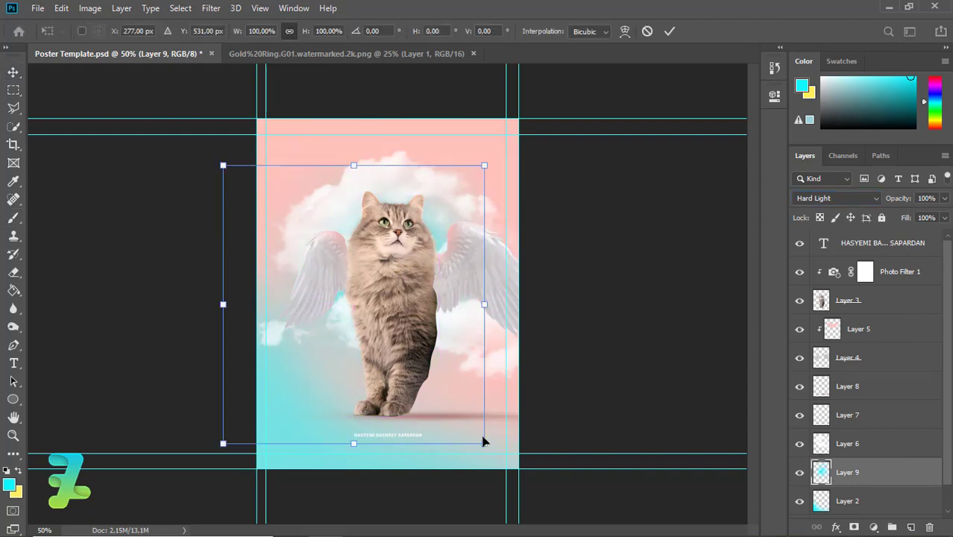
{"action": "left_click_drag", "start_coordinate": [501, 457], "coordinate": [522, 482]}
{"action": "left_click_drag", "start_coordinate": [451, 340], "coordinate": [447, 322]}
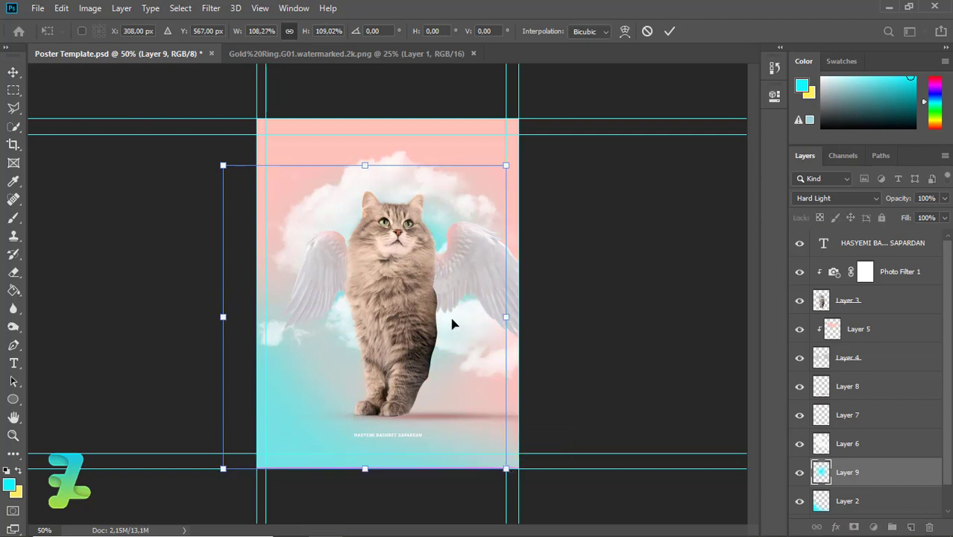
{"action": "key", "text": "Return"}
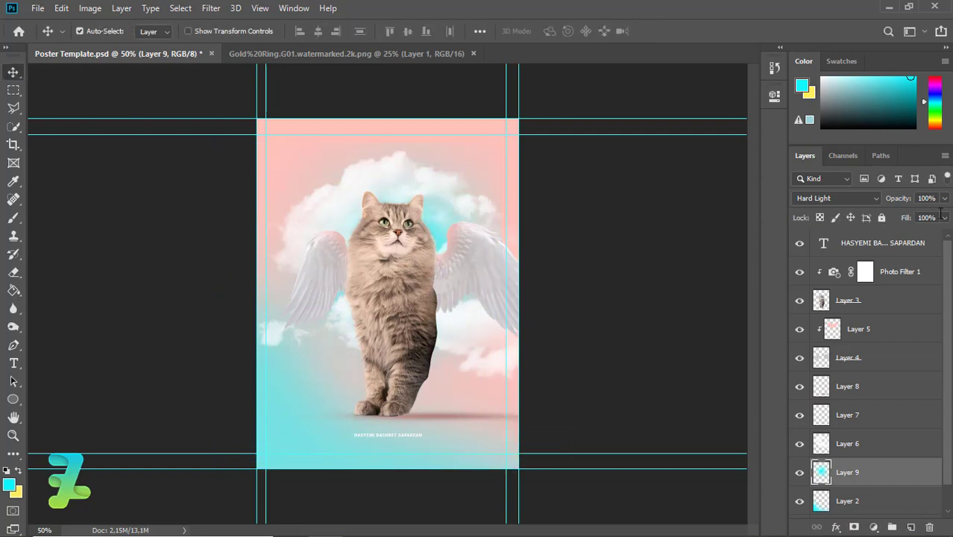
{"action": "left_click", "coordinate": [944, 199]}
{"action": "left_click", "coordinate": [697, 279]}
{"action": "key", "text": "ctrl+minus"}
{"action": "key", "text": "ctrl+plus"}
- In the gold ring document at 50% zoom, spot-heal the watermark lines on the ring's upper band
{"action": "left_click", "coordinate": [326, 50]}
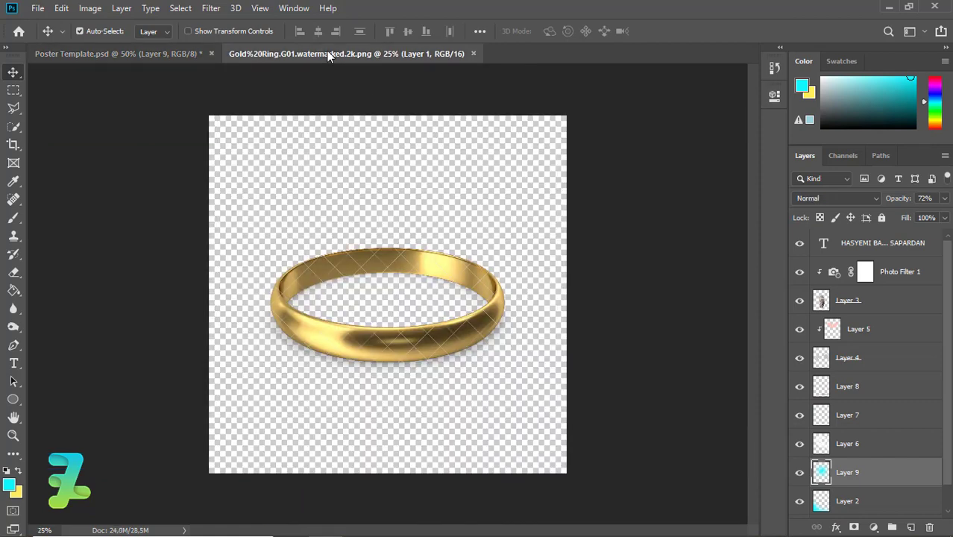
{"action": "right_click", "coordinate": [327, 51]}
{"action": "left_click", "coordinate": [309, 52]}
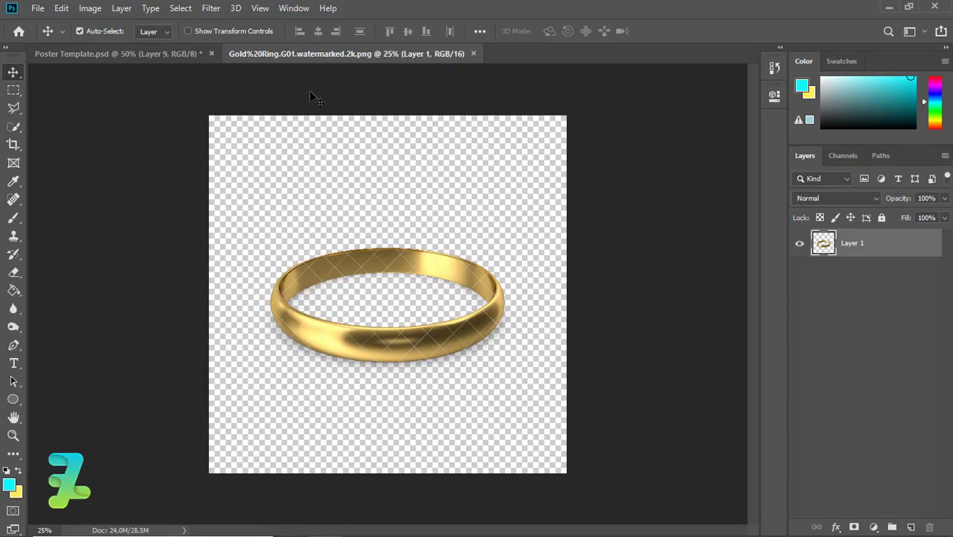
{"action": "key", "text": "ctrl+plus"}
{"action": "key", "text": "ctrl+plus"}
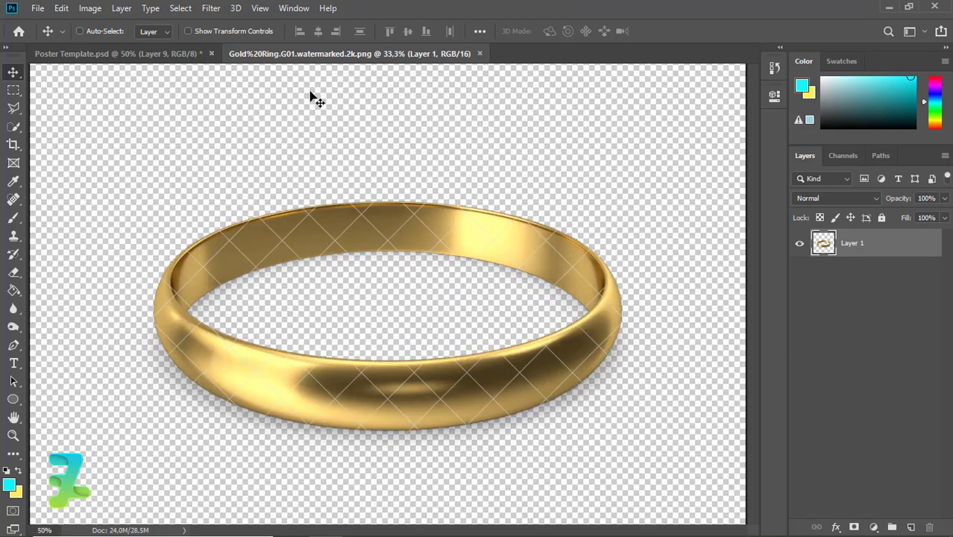
{"action": "left_click", "coordinate": [14, 198]}
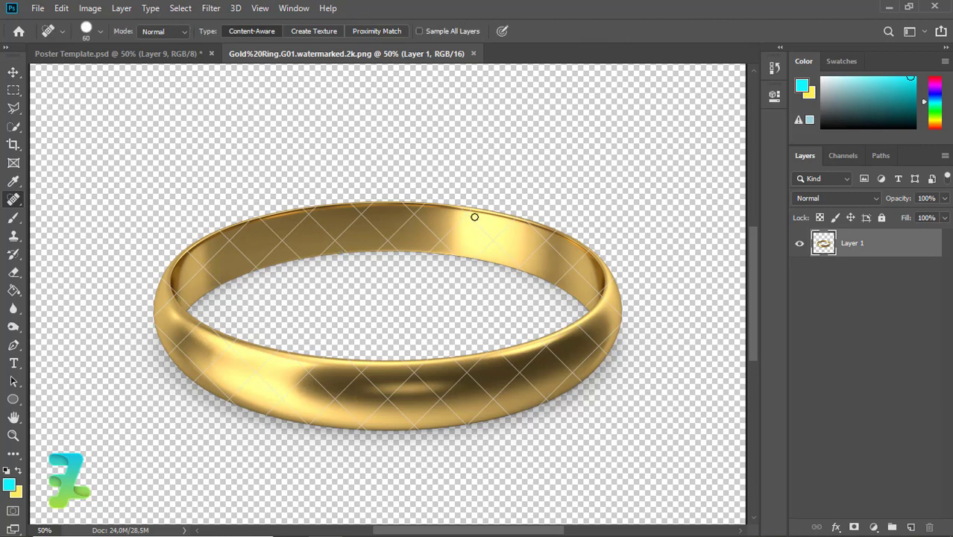
{"action": "left_click_drag", "start_coordinate": [477, 231], "coordinate": [197, 277]}
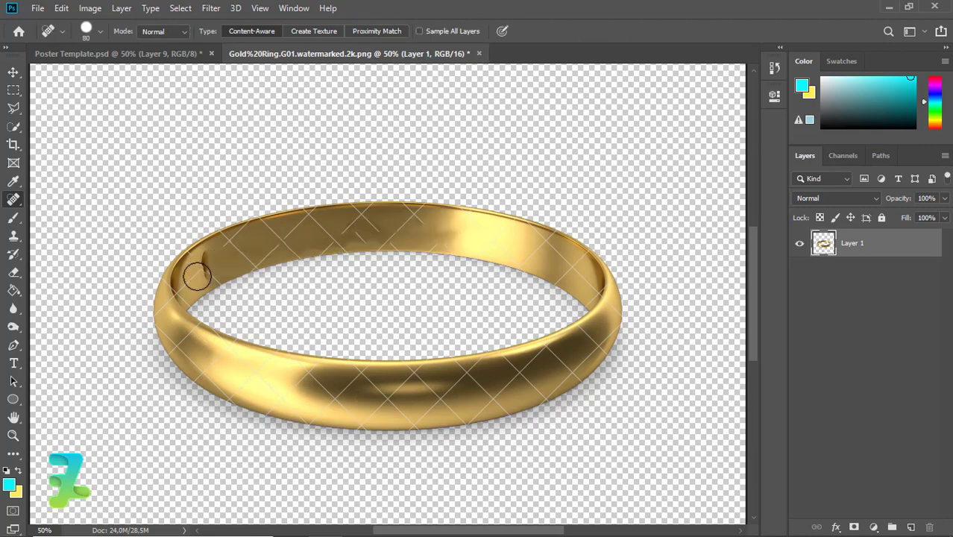
{"action": "left_click", "coordinate": [13, 71]}
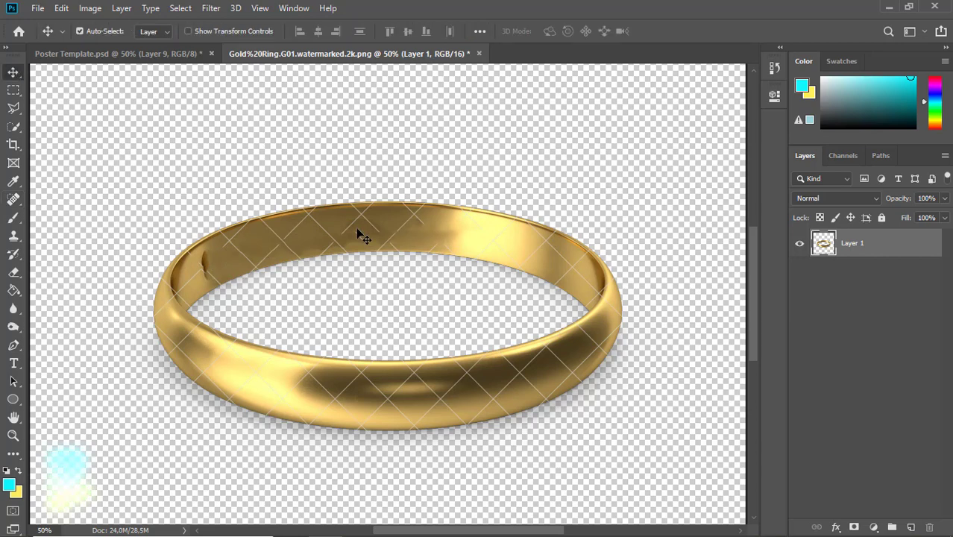
- Add a Gradient Overlay to the ring using the Orange, Yellow, Orange preset
{"action": "double_click", "coordinate": [894, 247]}
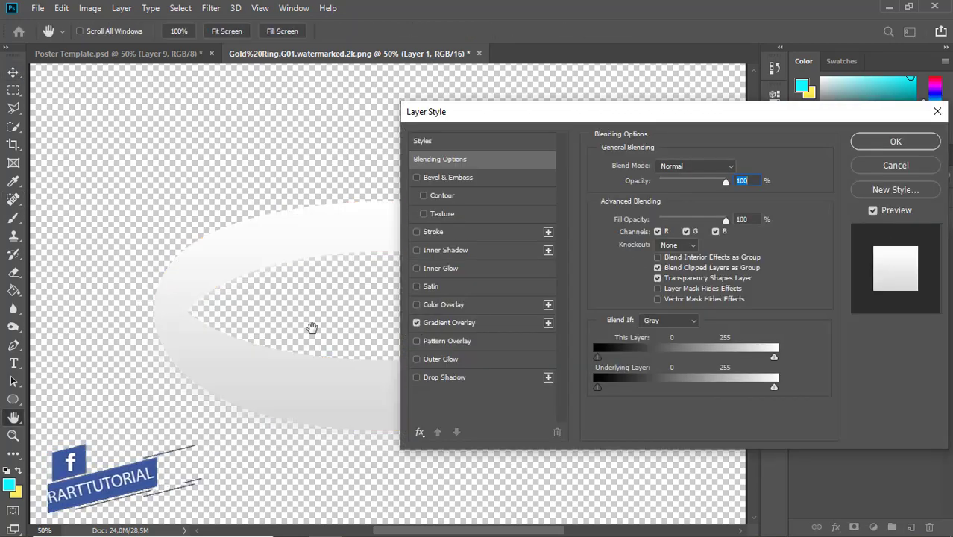
{"action": "left_click", "coordinate": [447, 322]}
{"action": "left_click", "coordinate": [678, 199]}
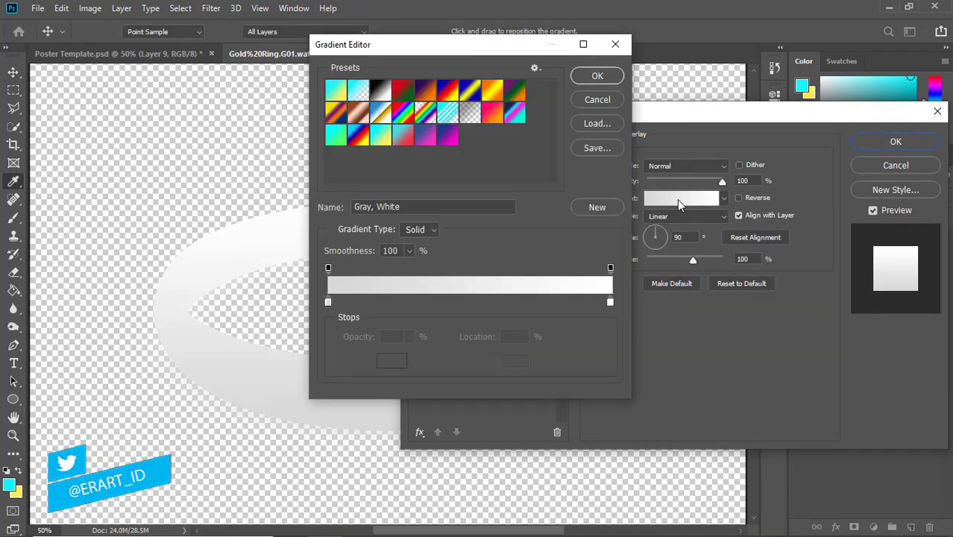
{"action": "left_click", "coordinate": [490, 93]}
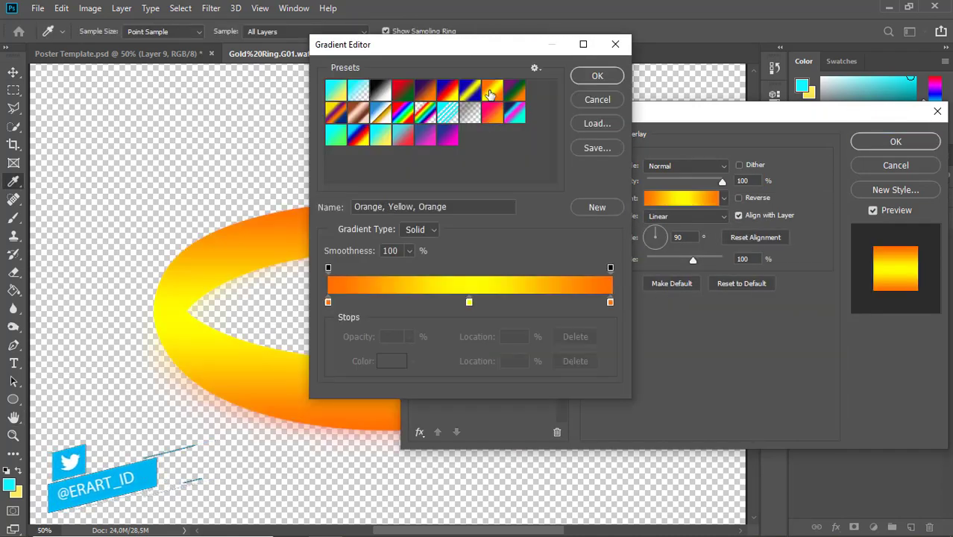
- Recolour the gradient's left and right stops yellow and darken the middle stop
{"action": "left_click", "coordinate": [328, 302]}
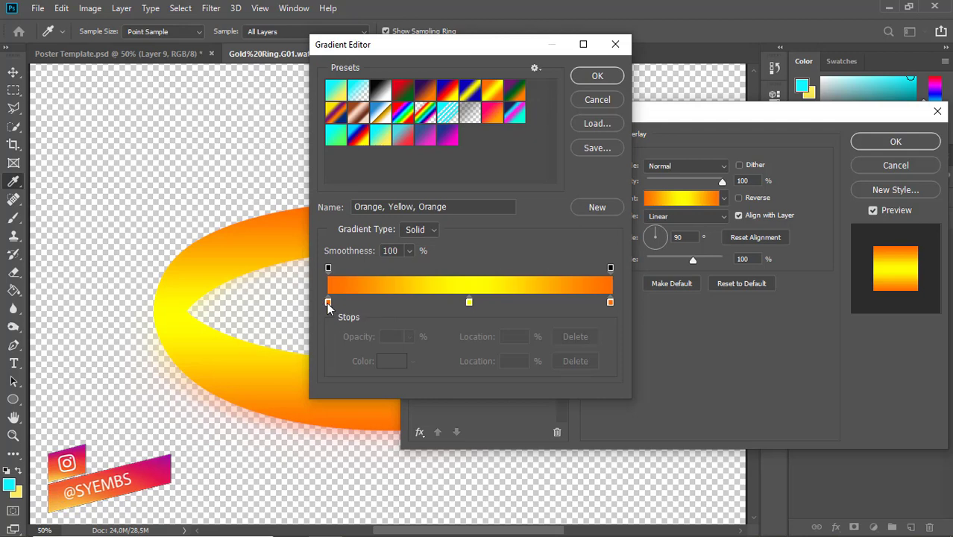
{"action": "double_click", "coordinate": [328, 302]}
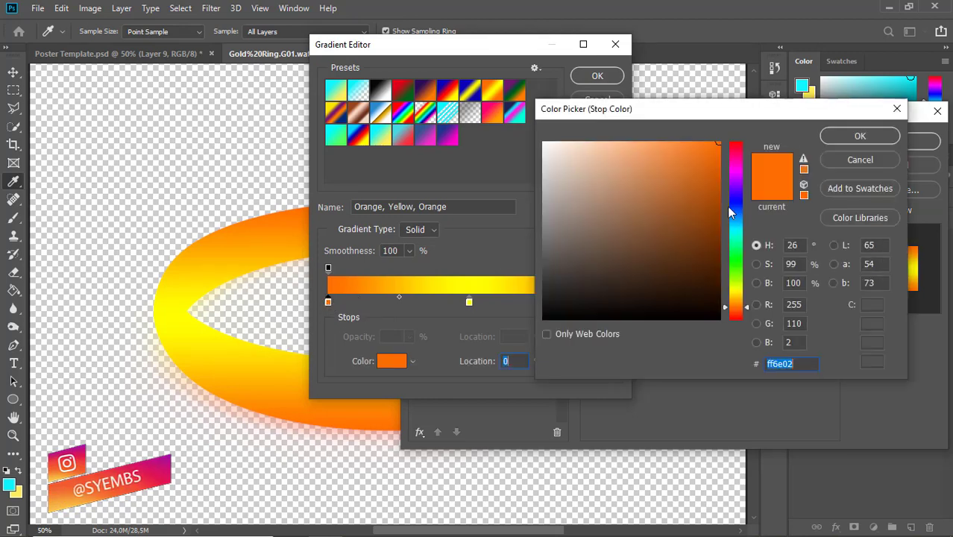
{"action": "left_click_drag", "start_coordinate": [740, 308], "coordinate": [740, 297]}
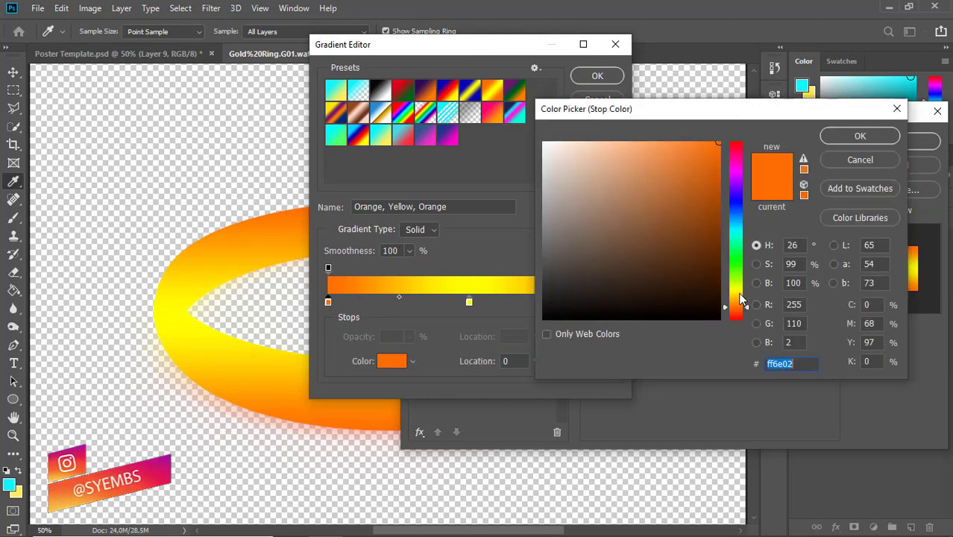
{"action": "left_click", "coordinate": [860, 136]}
{"action": "left_click", "coordinate": [468, 300]}
{"action": "double_click", "coordinate": [468, 300]}
{"action": "left_click_drag", "start_coordinate": [679, 182], "coordinate": [653, 201]}
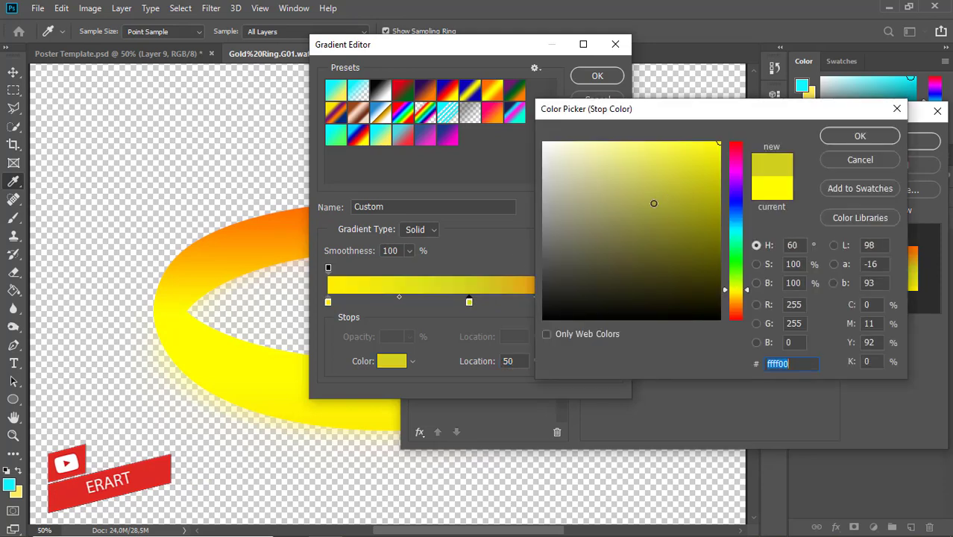
{"action": "left_click", "coordinate": [850, 143]}
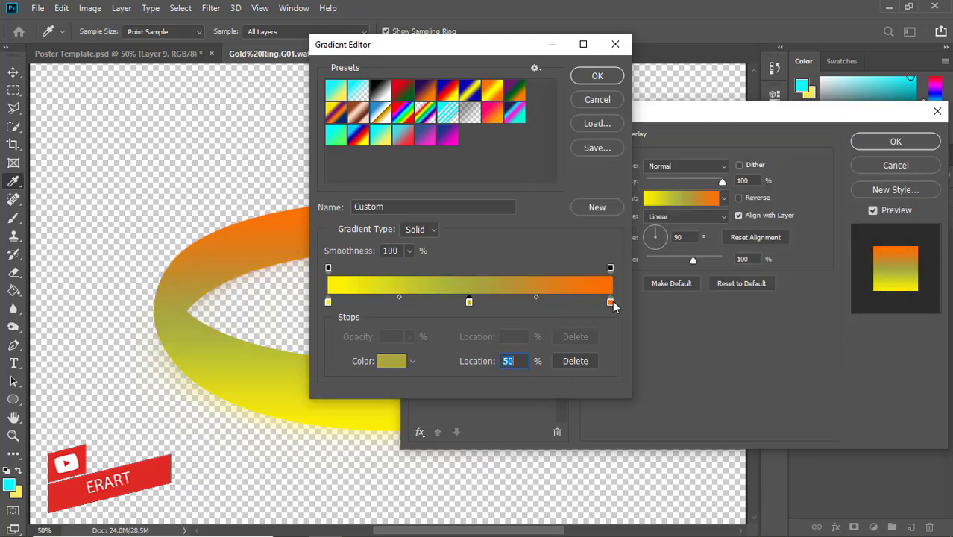
{"action": "left_click_drag", "start_coordinate": [738, 321], "coordinate": [738, 294]}
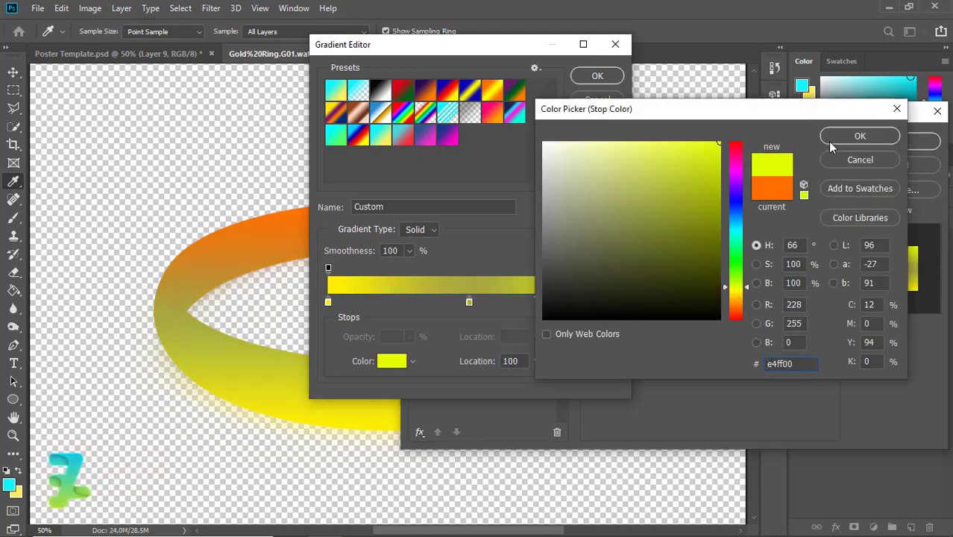
{"action": "left_click", "coordinate": [832, 141]}
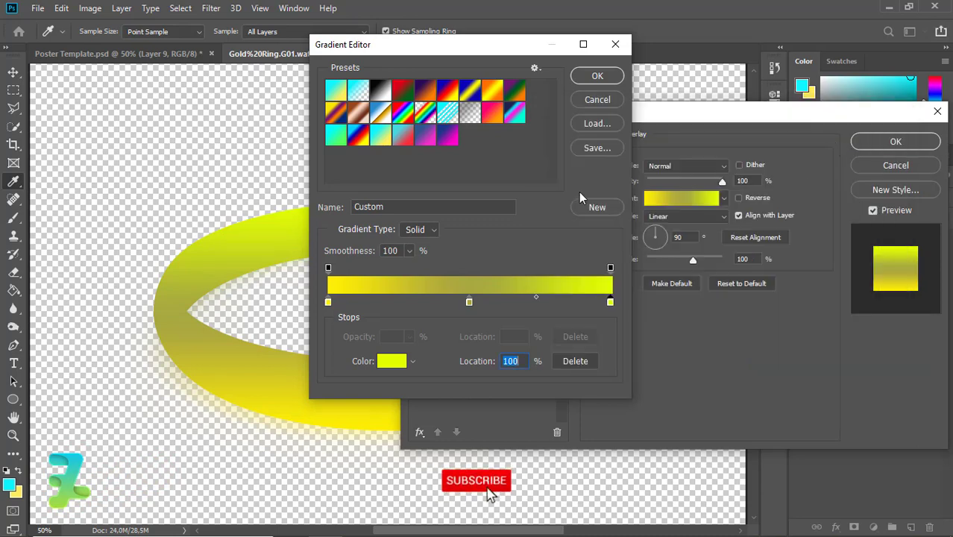
- Make the middle stop orange-gold edaf1a and apply the gradient overlay
{"action": "double_click", "coordinate": [469, 301]}
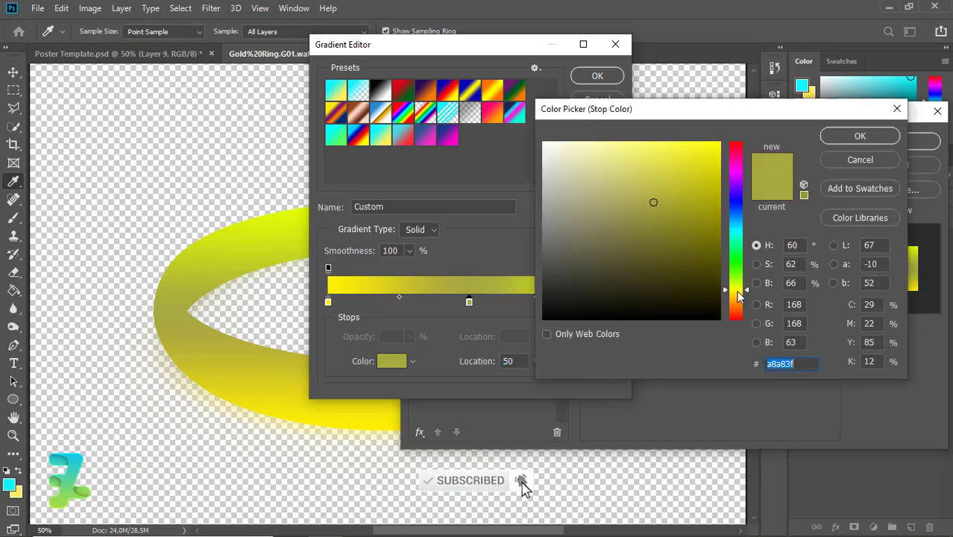
{"action": "left_click_drag", "start_coordinate": [738, 296], "coordinate": [739, 293]}
{"action": "left_click_drag", "start_coordinate": [686, 168], "coordinate": [701, 155]}
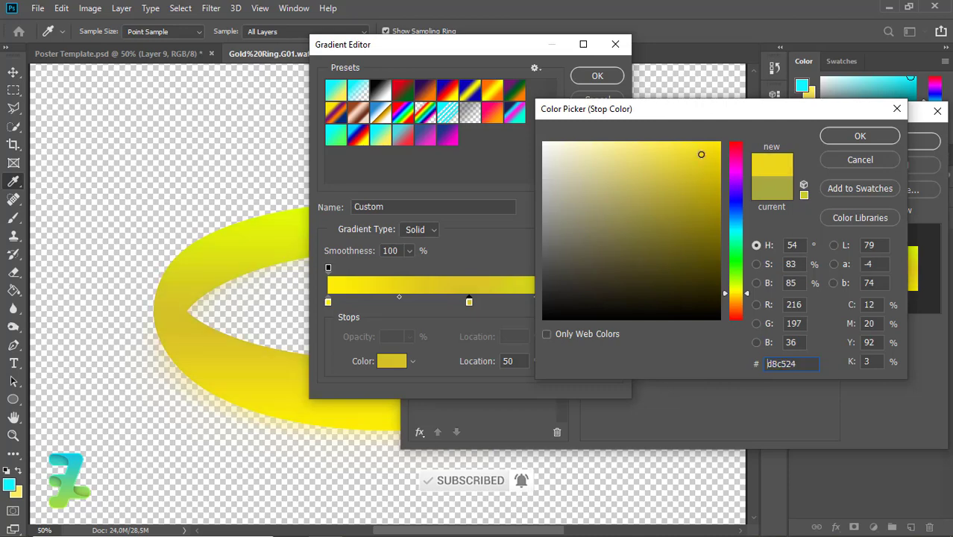
{"action": "left_click_drag", "start_coordinate": [740, 293], "coordinate": [741, 300]}
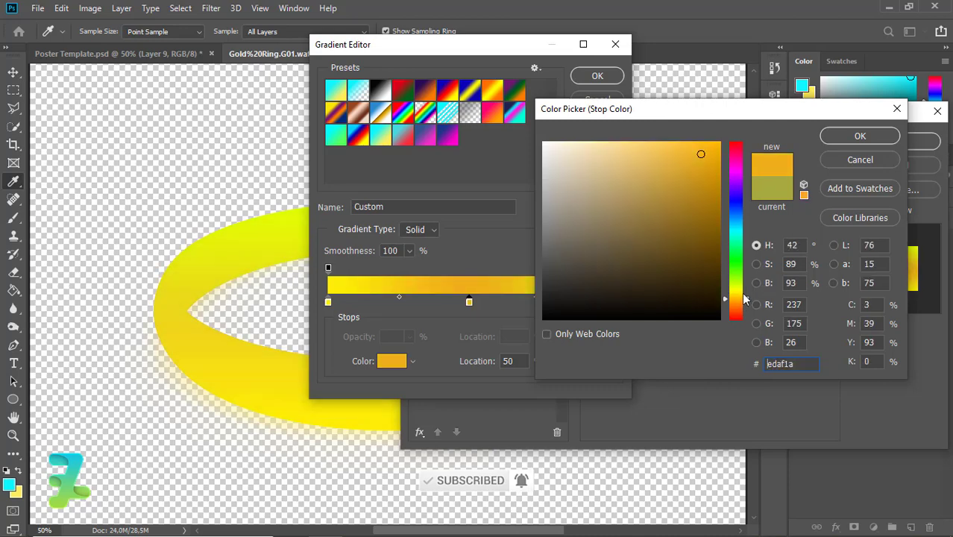
{"action": "left_click", "coordinate": [860, 136]}
{"action": "left_click", "coordinate": [597, 75]}
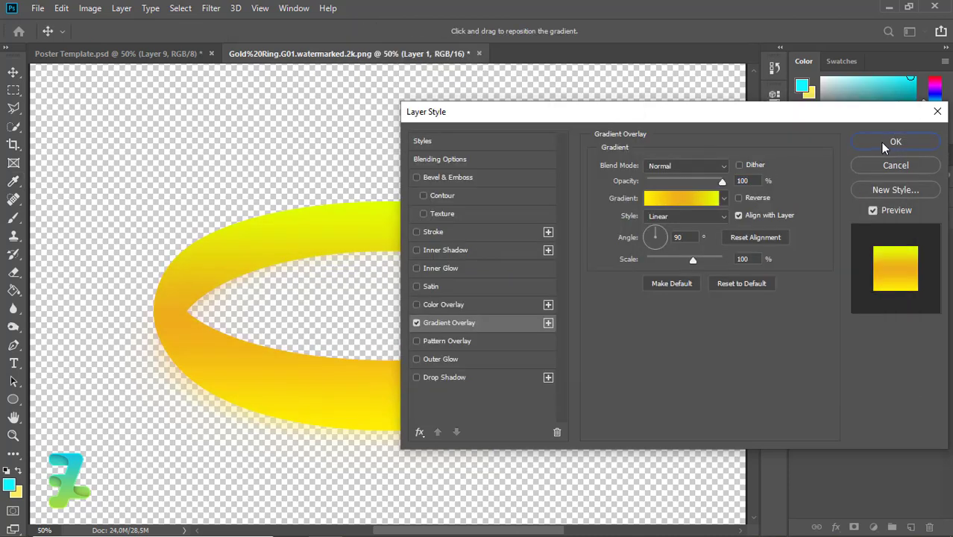
{"action": "left_click", "coordinate": [881, 143]}
{"action": "key", "text": "ctrl+minus"}
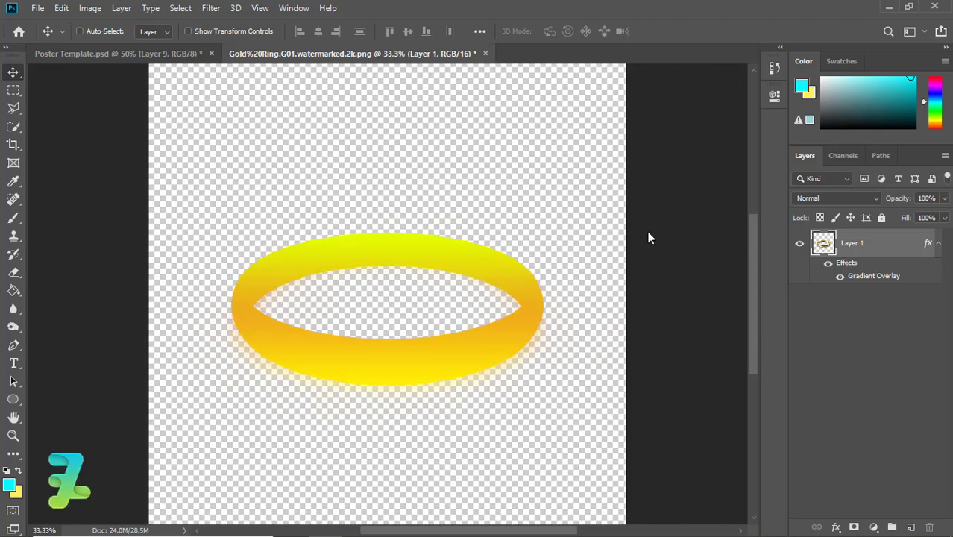
- Set a saturated orange foreground and add a new layer clipped to the ring
{"action": "left_click", "coordinate": [19, 470]}
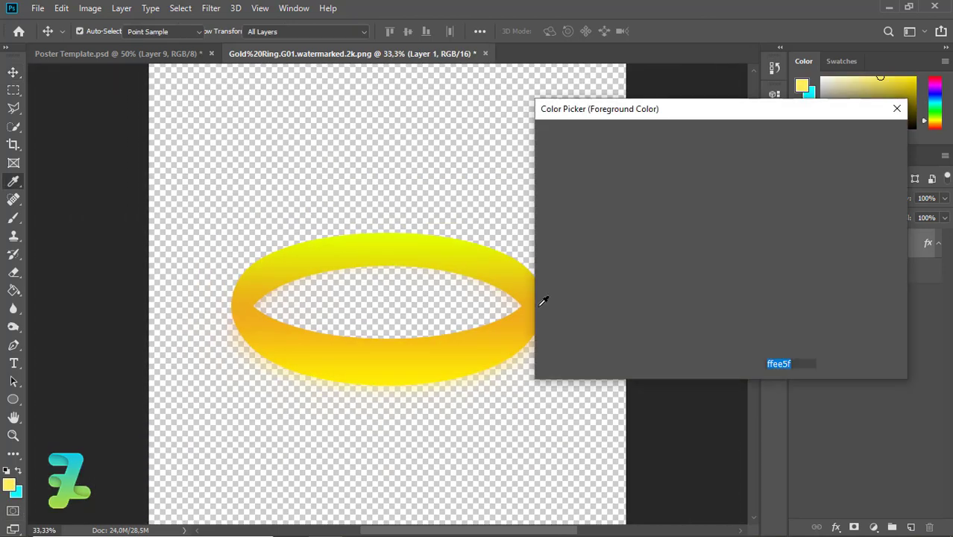
{"action": "left_click_drag", "start_coordinate": [738, 297], "coordinate": [737, 305]}
{"action": "left_click_drag", "start_coordinate": [681, 149], "coordinate": [696, 141]}
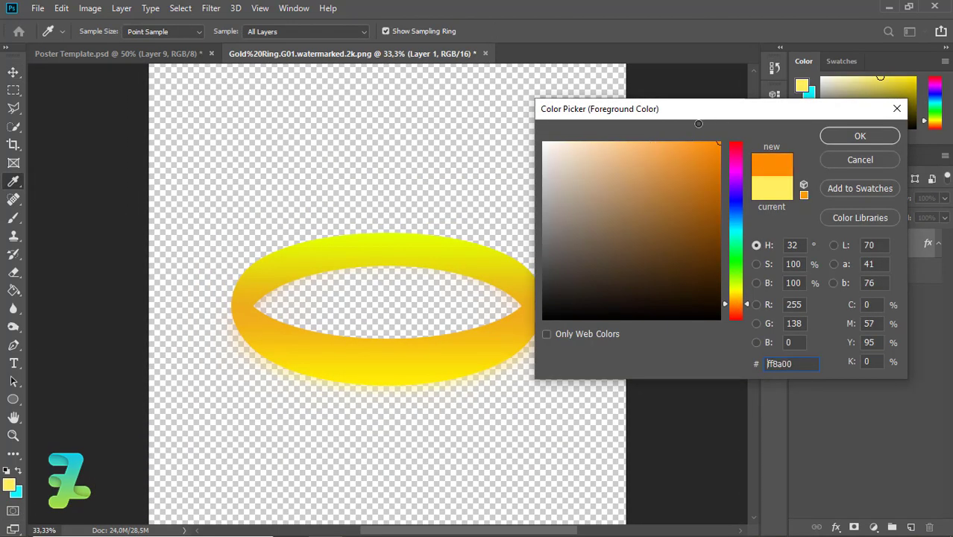
{"action": "left_click", "coordinate": [859, 136]}
{"action": "key", "text": "v"}
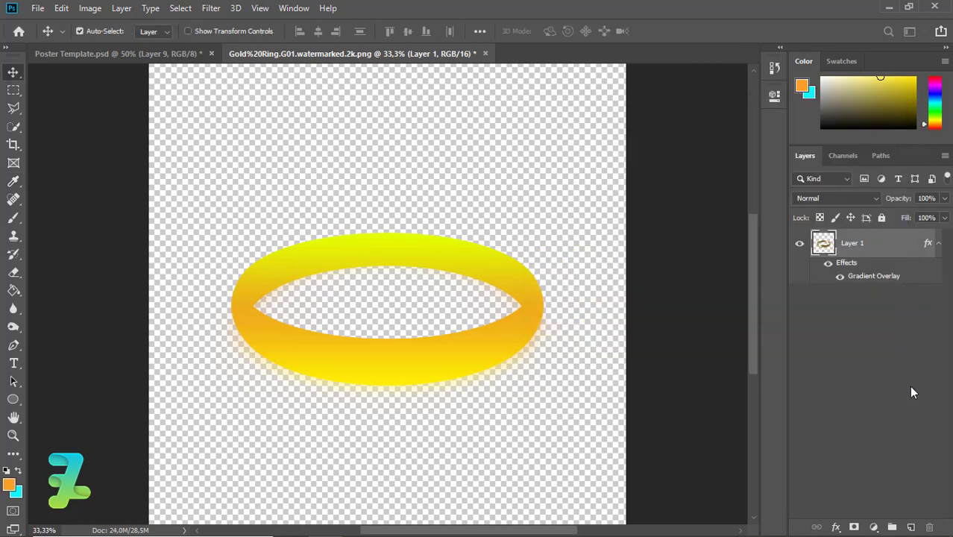
{"action": "left_click", "coordinate": [909, 527]}
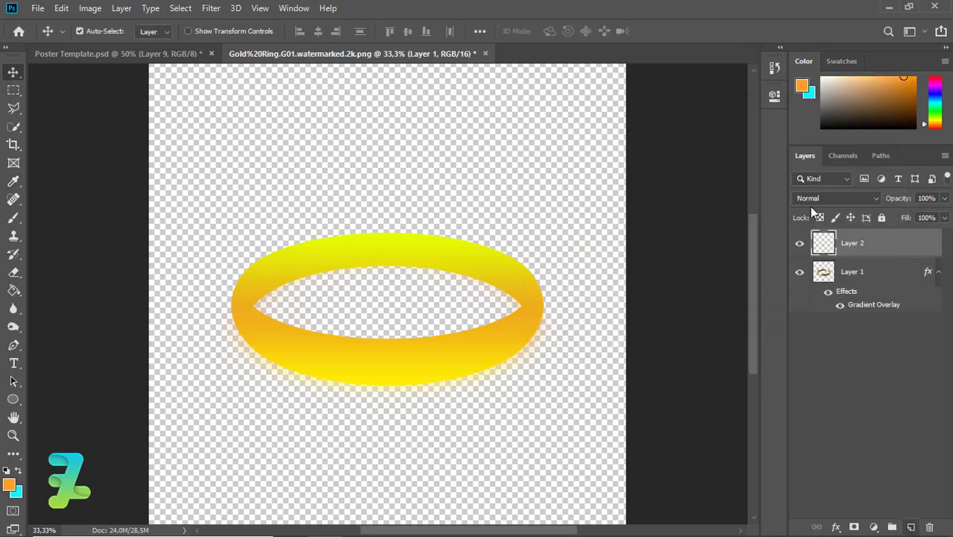
{"action": "right_click", "coordinate": [857, 243]}
{"action": "left_click", "coordinate": [743, 270]}
- Enlarge the brush to 800 px at 25% zoom, then delete the painted Layer 2
{"action": "key", "text": "b"}
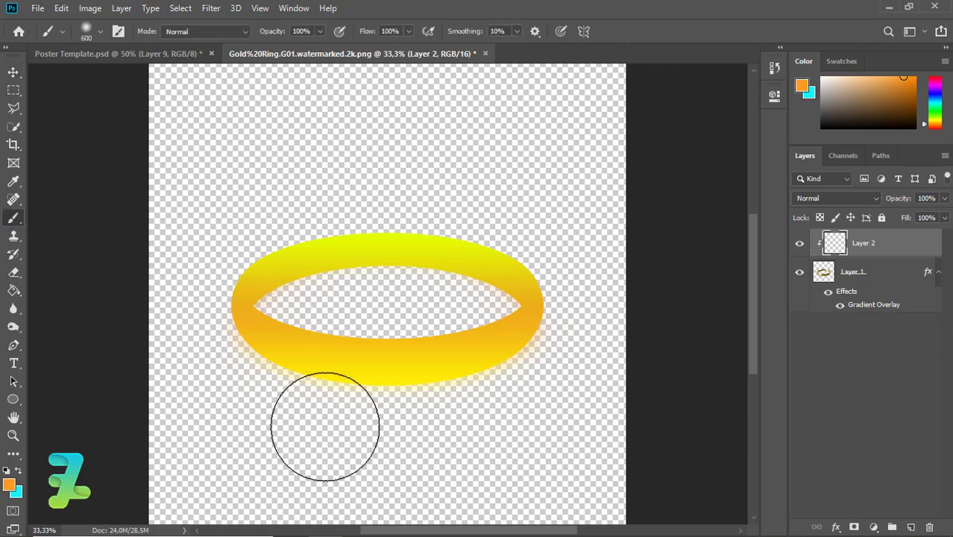
{"action": "key", "text": "ctrl+minus"}
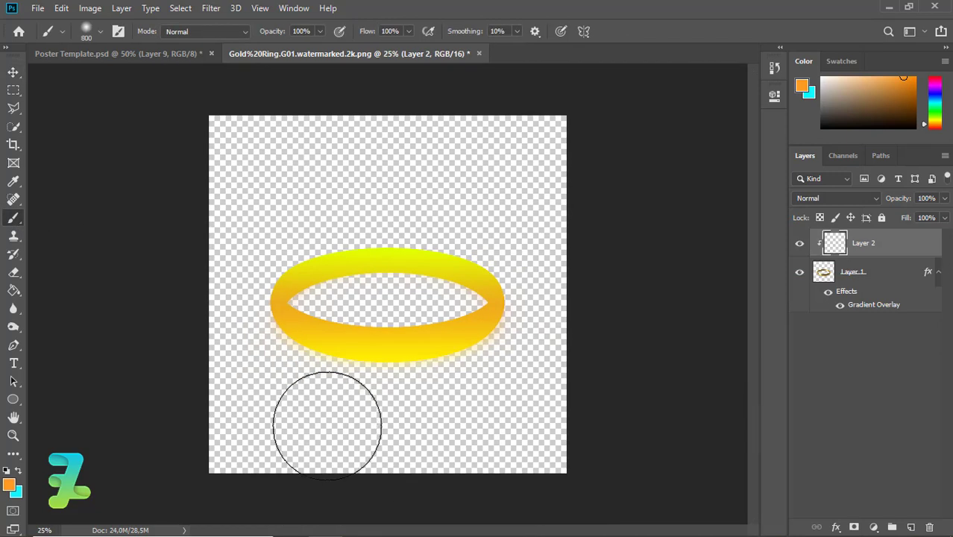
{"action": "key", "text": "bracketright"}
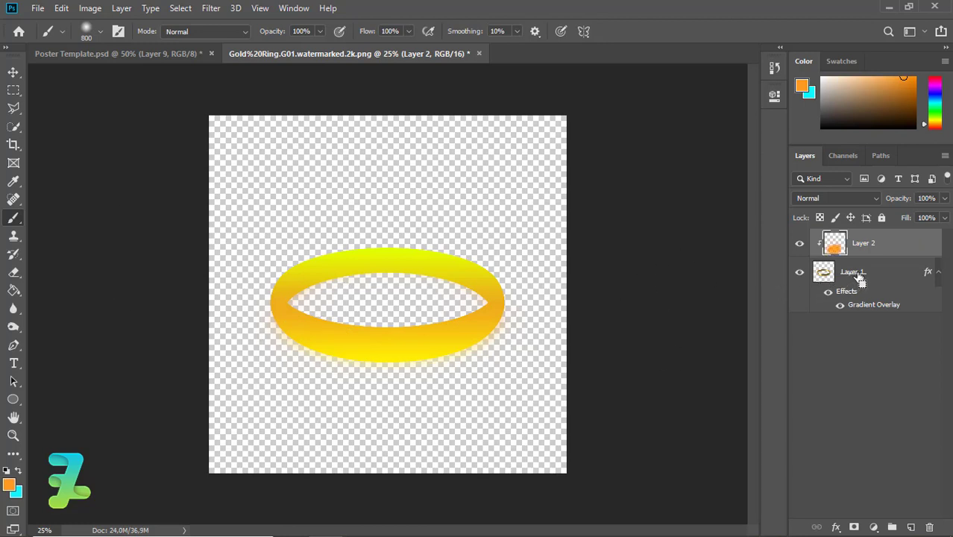
{"action": "left_click_drag", "start_coordinate": [859, 278], "coordinate": [929, 527]}
- Add a fresh empty Layer 2, clear the ring selection, and select ring Layer 1
{"action": "left_click", "coordinate": [912, 527]}
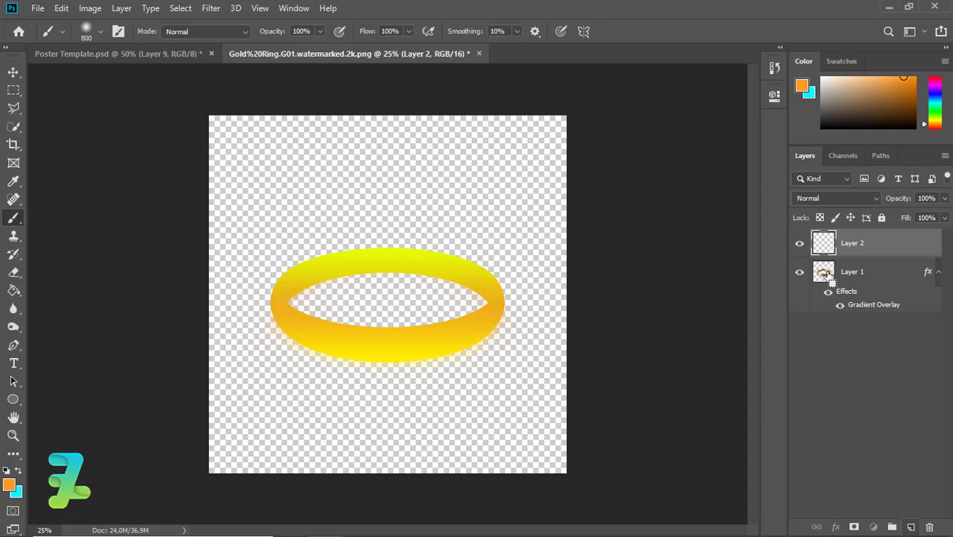
{"action": "left_click", "coordinate": [825, 272], "text": "ctrl"}
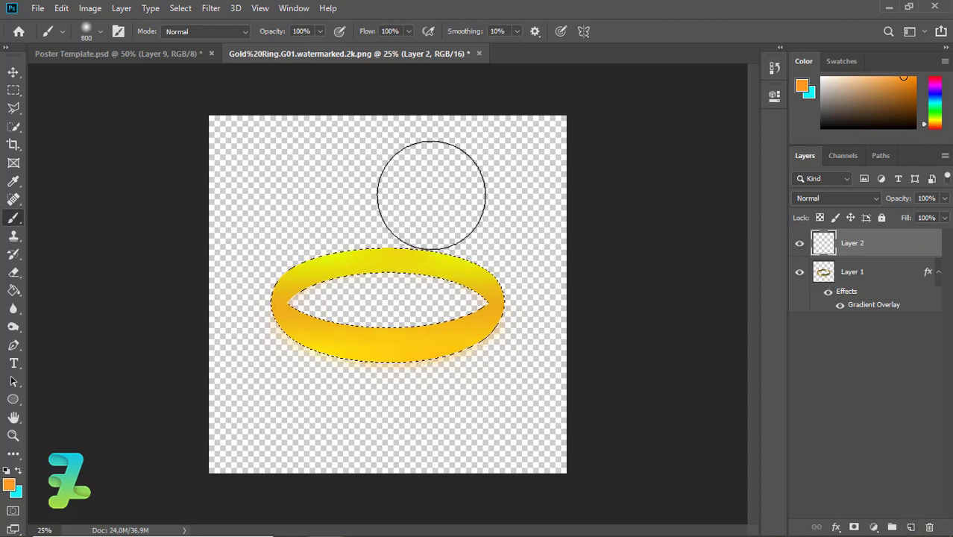
{"action": "key", "text": "ctrl+d"}
{"action": "left_click", "coordinate": [12, 73]}
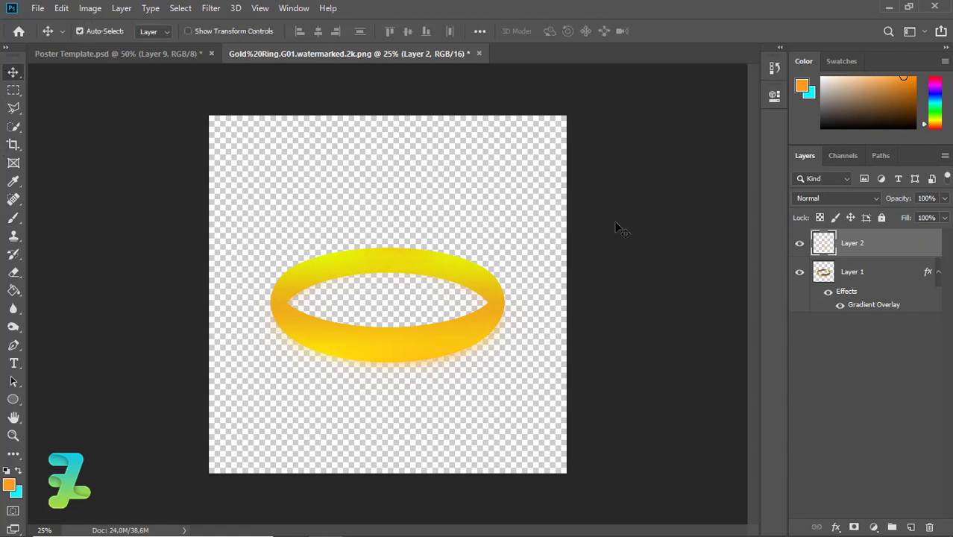
{"action": "left_click", "coordinate": [826, 282]}
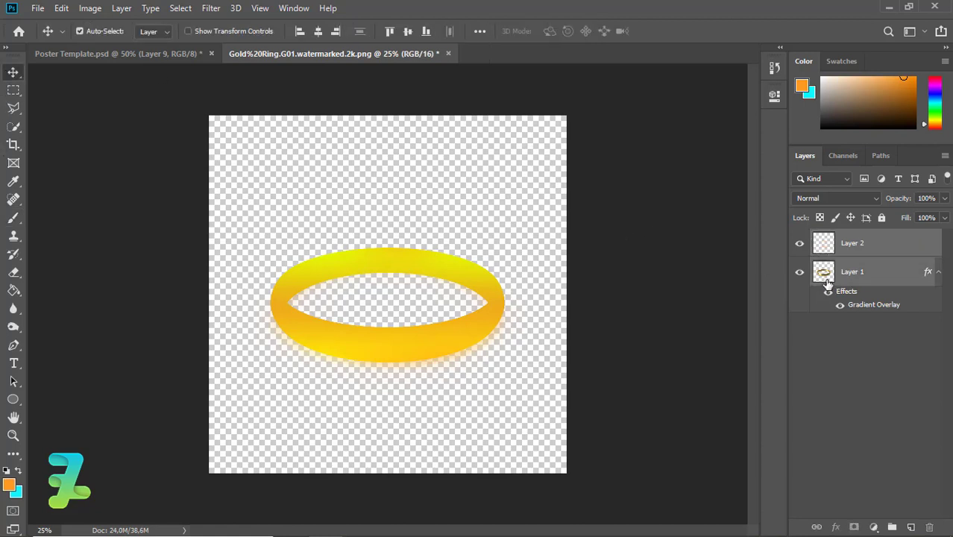
- Merge the ring and glow layers and set the foreground to pale cream #fdffe0
{"action": "key", "text": "ctrl+e"}
{"action": "key", "text": "b"}
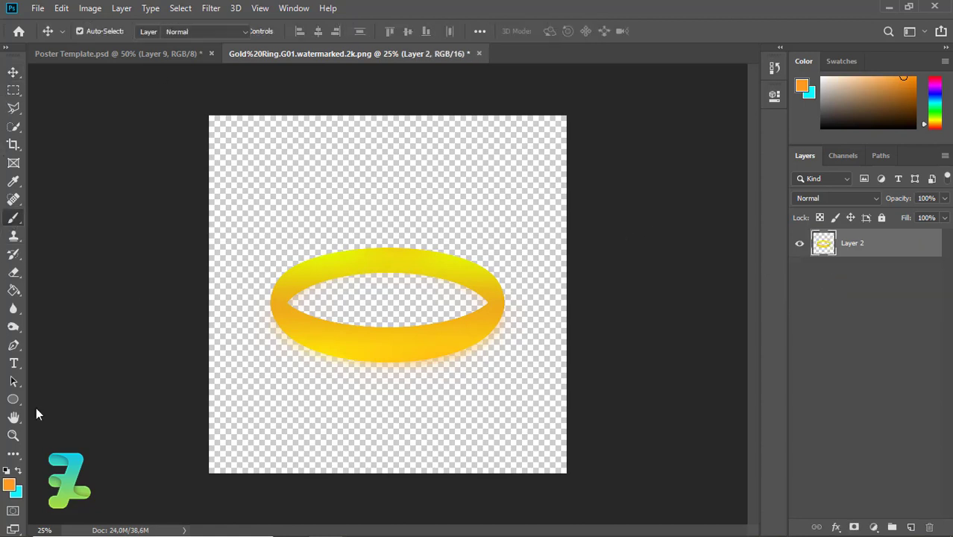
{"action": "left_click", "coordinate": [12, 487]}
{"action": "left_click", "coordinate": [736, 288]}
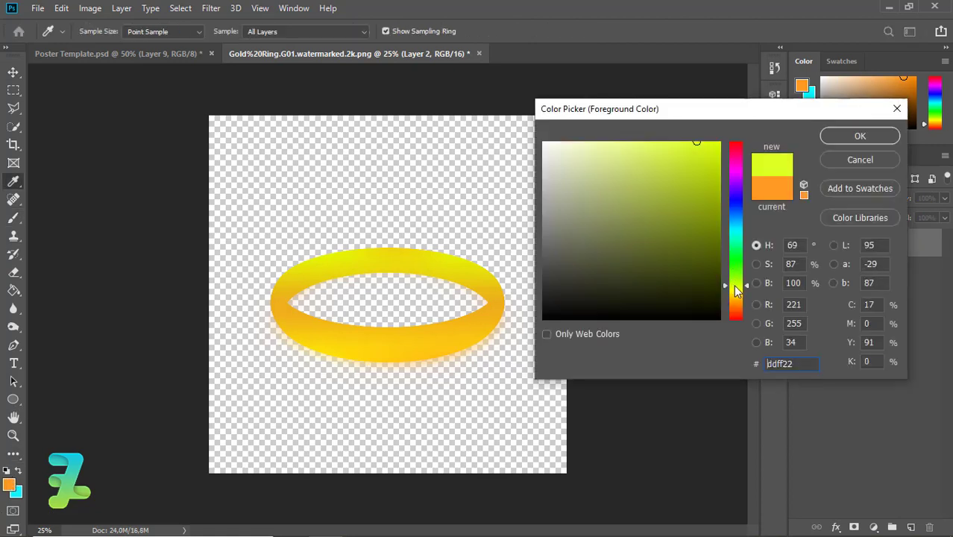
{"action": "left_click", "coordinate": [564, 141]}
{"action": "left_click", "coordinate": [831, 140]}
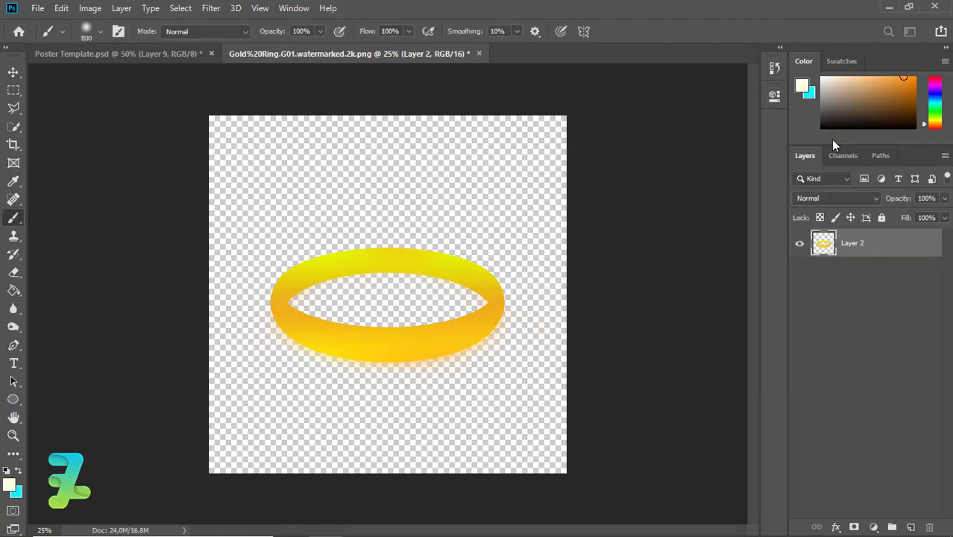
{"action": "left_click", "coordinate": [321, 260]}
{"action": "key", "text": "ctrl+z"}
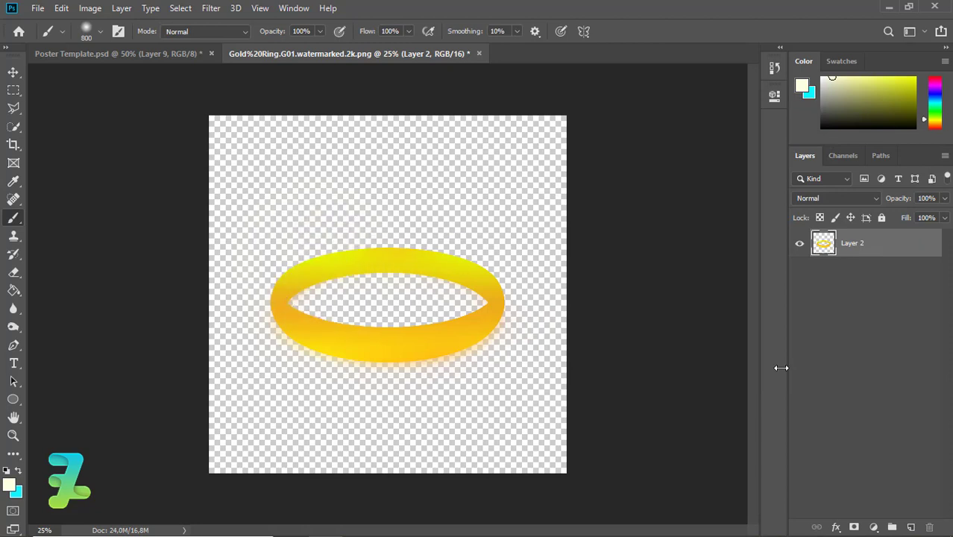
- Paint soft cream highlights on a new layer, lower its opacity, and merge it down
{"action": "left_click", "coordinate": [912, 527]}
{"action": "left_click", "coordinate": [327, 257]}
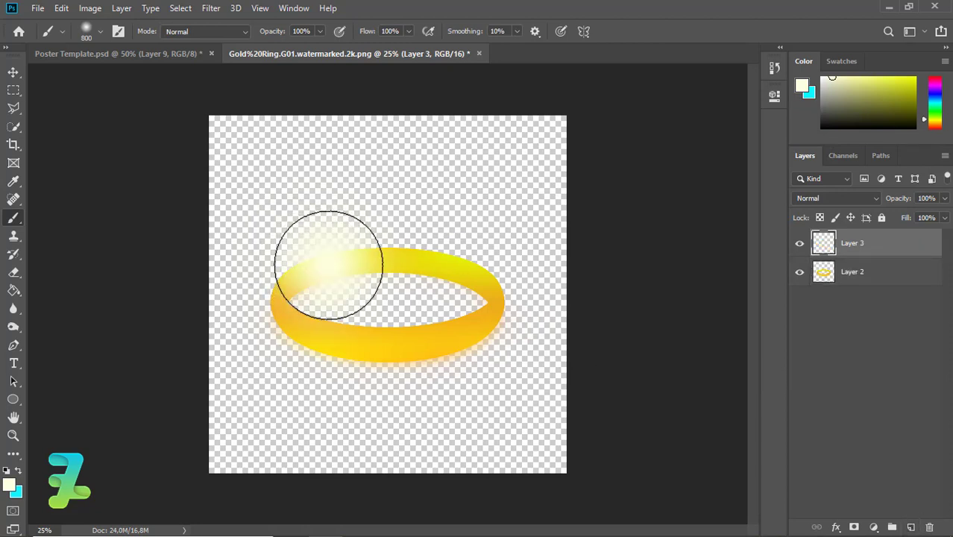
{"action": "mouse_move", "coordinate": [944, 199]}
{"action": "left_mouse_down"}
{"action": "mouse_move", "coordinate": [901, 216]}
{"action": "mouse_move", "coordinate": [909, 217]}
{"action": "left_mouse_up"}
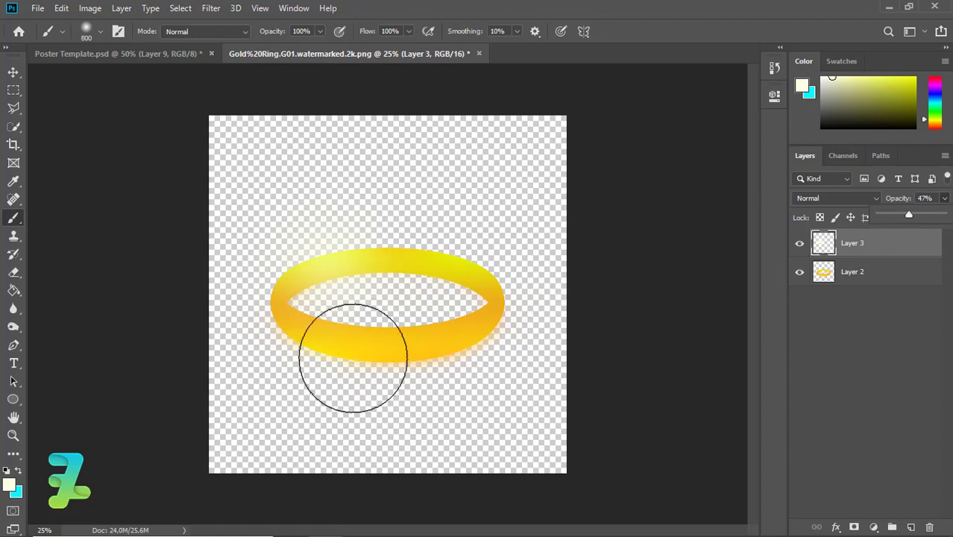
{"action": "left_click_drag", "start_coordinate": [345, 354], "coordinate": [453, 340]}
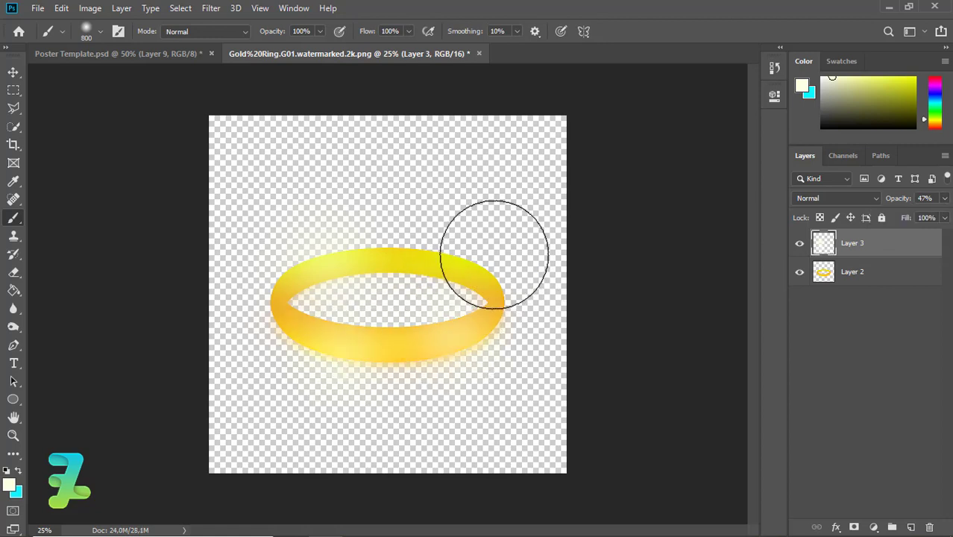
{"action": "key", "text": "ctrl+e"}
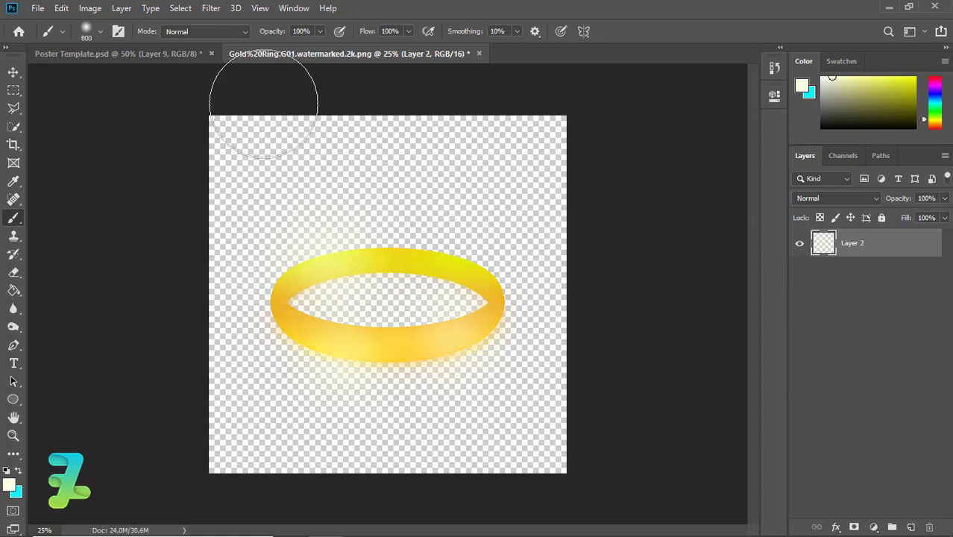
- Copy the gold ring layer into the poster, close the ring file, and stack it above the photo filter
{"action": "left_click", "coordinate": [12, 72]}
{"action": "right_click", "coordinate": [246, 61]}
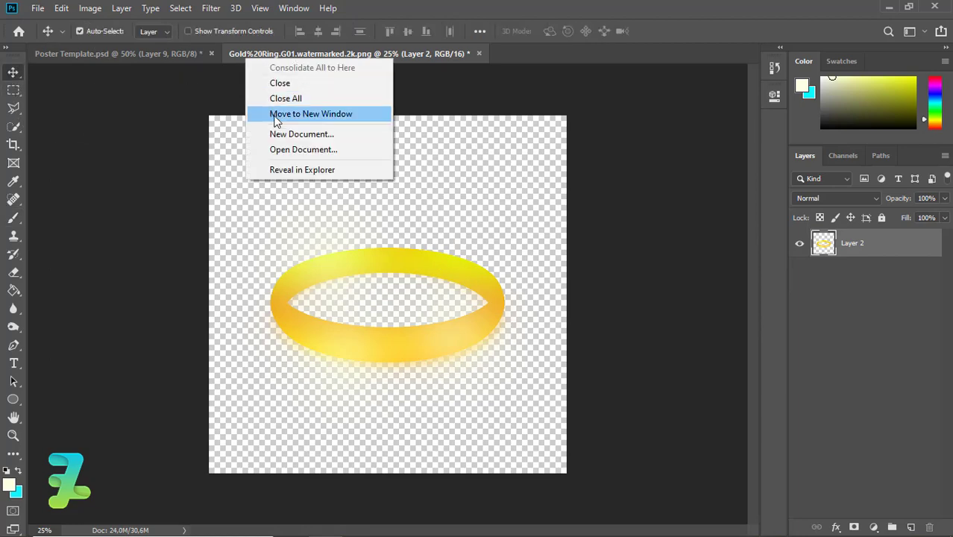
{"action": "left_click", "coordinate": [287, 113]}
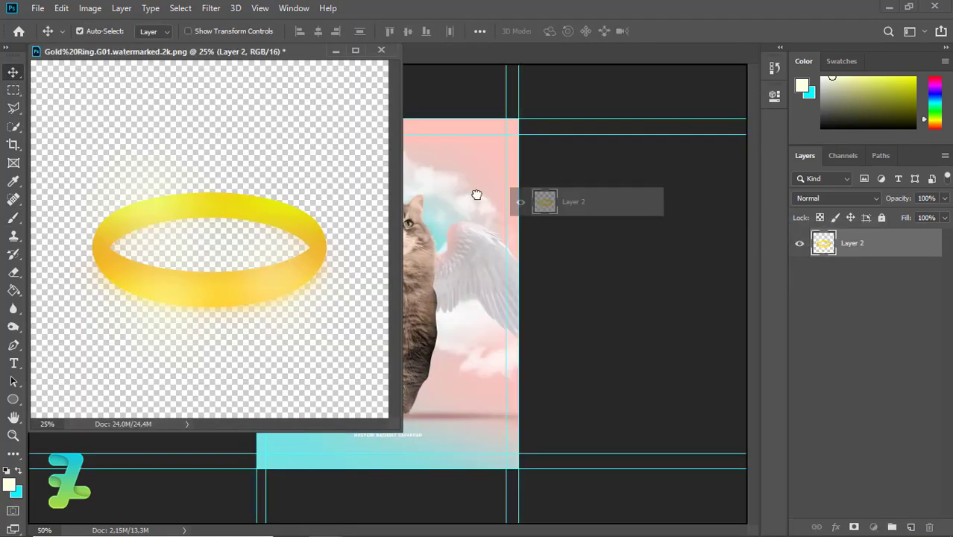
{"action": "left_click_drag", "start_coordinate": [824, 250], "coordinate": [466, 216]}
{"action": "left_click", "coordinate": [451, 222]}
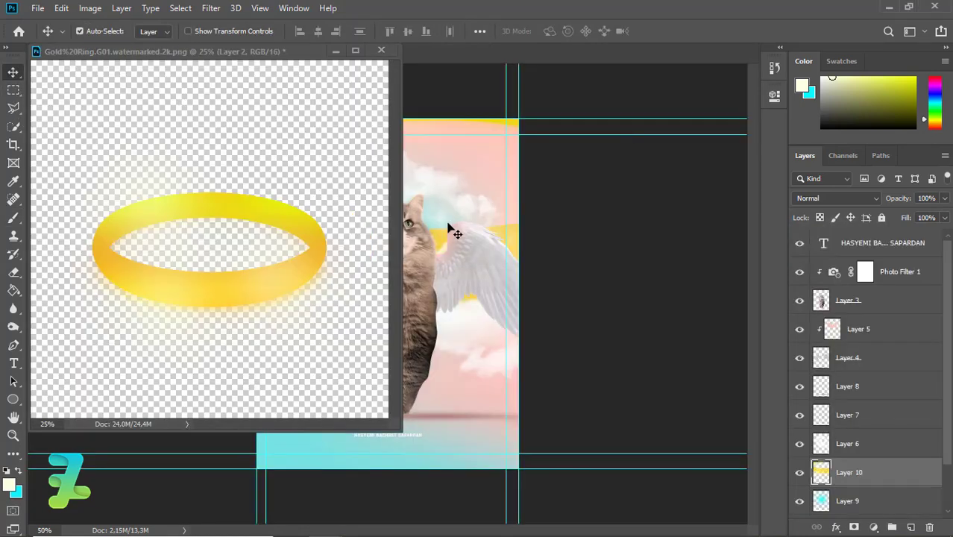
{"action": "left_click", "coordinate": [377, 78]}
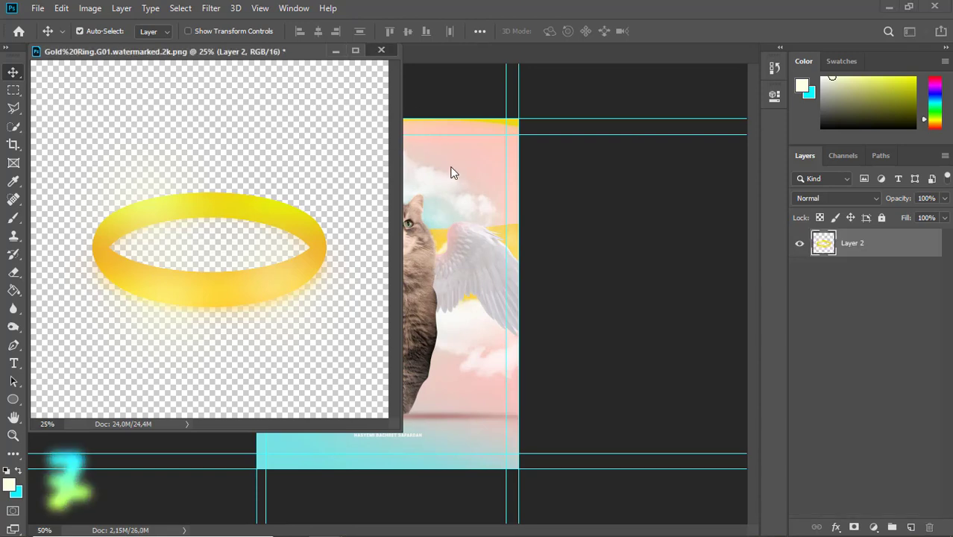
{"action": "key", "text": "ctrl+w"}
{"action": "left_click", "coordinate": [480, 225]}
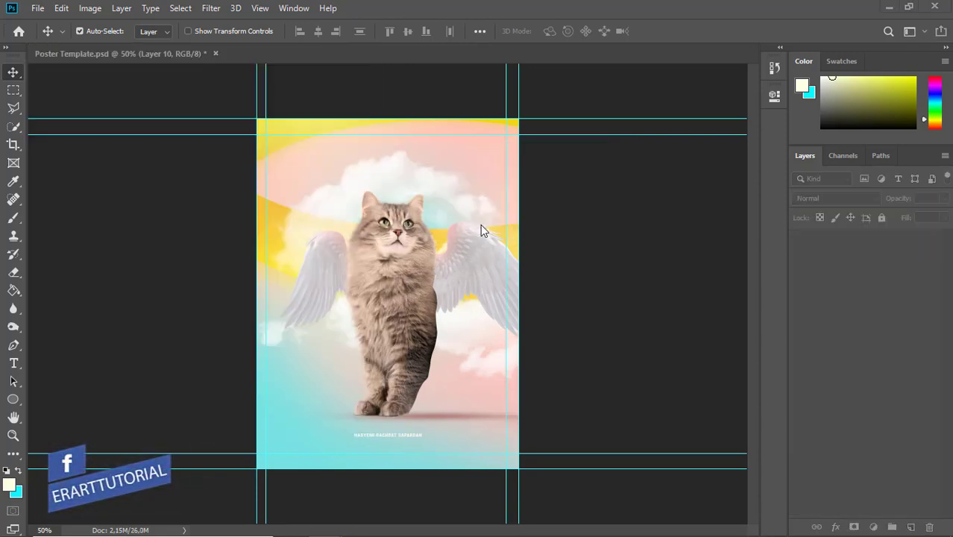
{"action": "left_click_drag", "start_coordinate": [820, 472], "coordinate": [823, 270]}
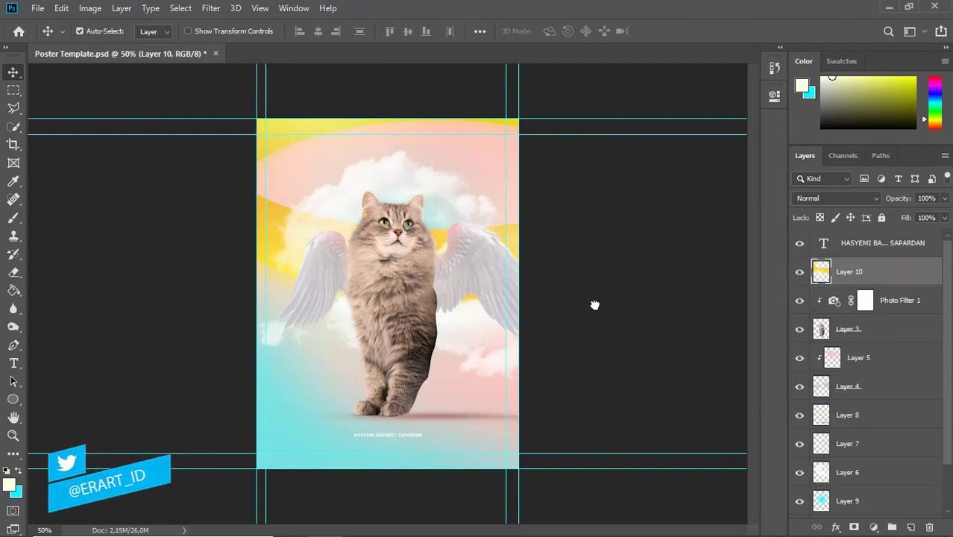
- Scale the ring down to about 8% and place it as a halo above the cat's head
{"action": "key", "text": "ctrl+t"}
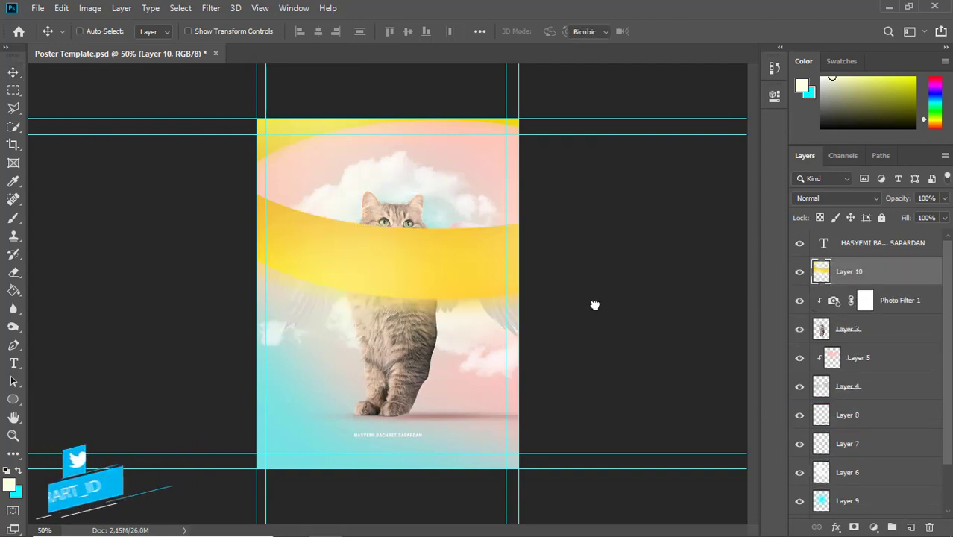
{"action": "key", "text": "ctrl+minus"}
{"action": "left_click_drag", "start_coordinate": [559, 360], "coordinate": [431, 271]}
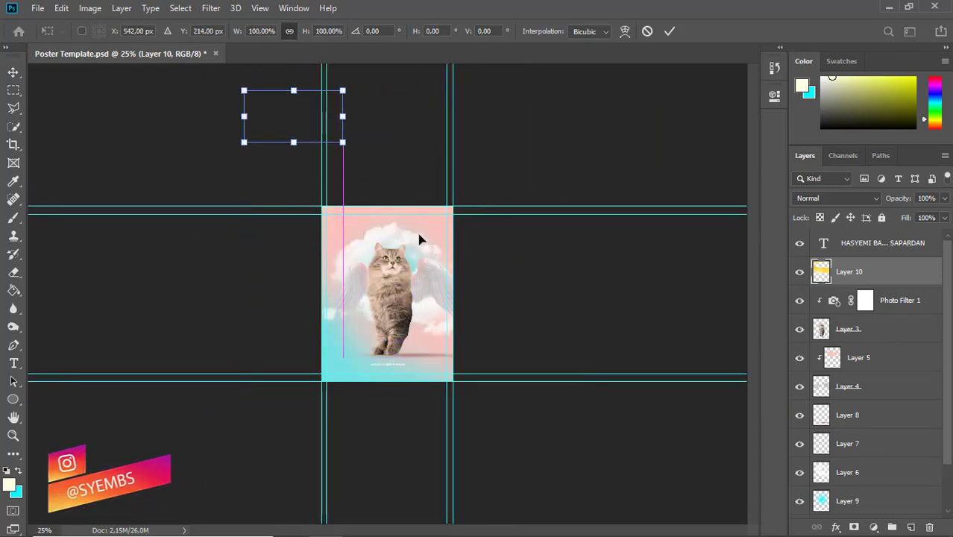
{"action": "key", "text": "ctrl+plus"}
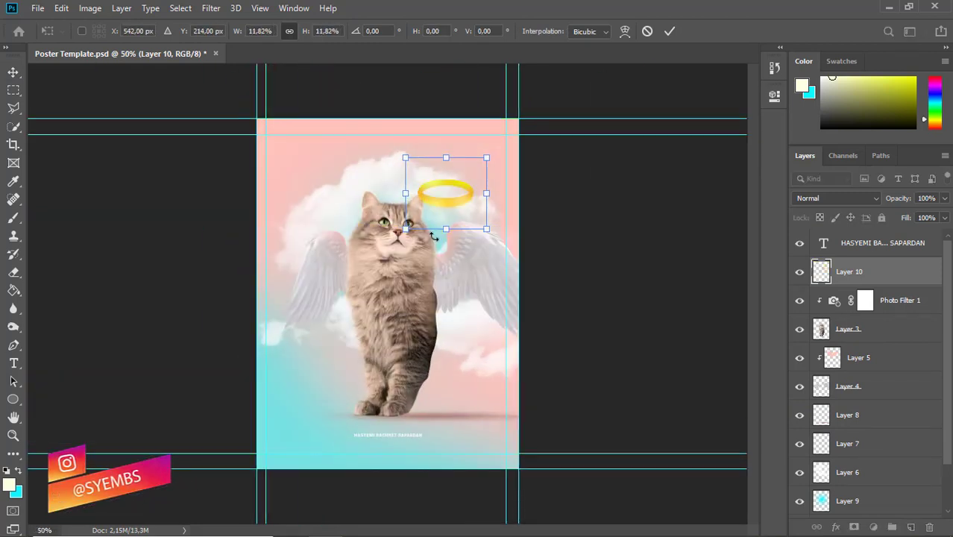
{"action": "mouse_move", "coordinate": [444, 223]}
{"action": "left_mouse_down"}
{"action": "mouse_move", "coordinate": [389, 203]}
{"action": "mouse_move", "coordinate": [366, 154]}
{"action": "left_mouse_up"}
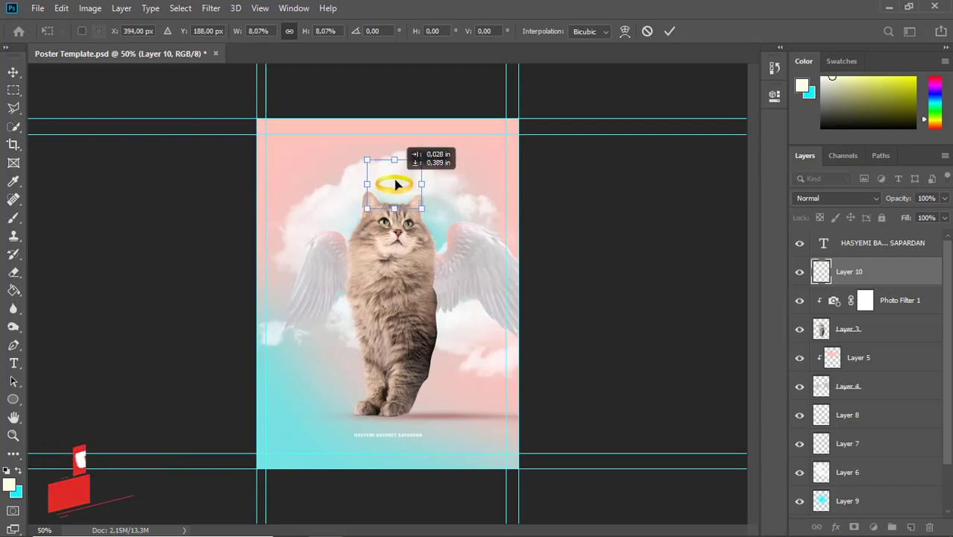
{"action": "key", "text": "Return"}
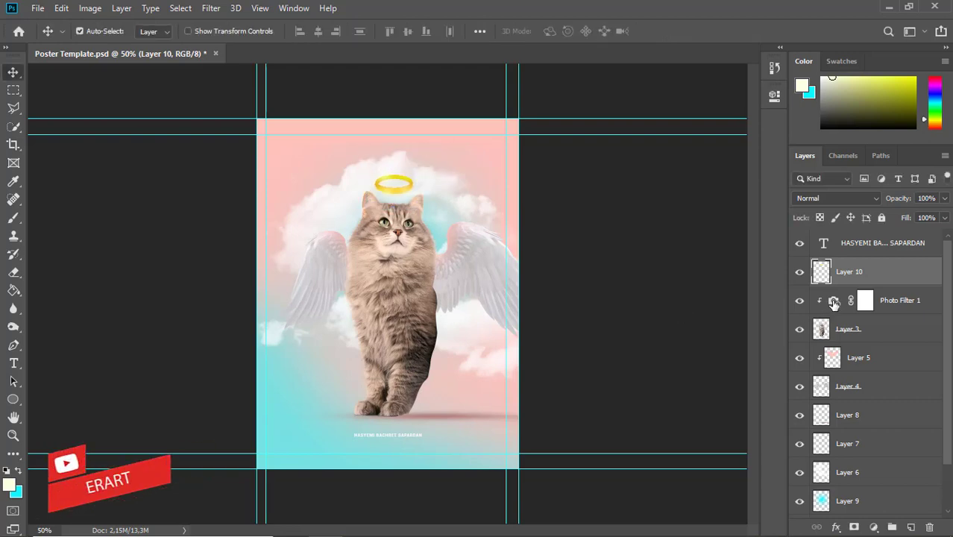
- Add a new layer clipped above the cat's Photo Filter and size a brush for painting cream light
{"action": "left_click", "coordinate": [834, 302]}
{"action": "key", "text": "ctrl+shift+alt+n"}
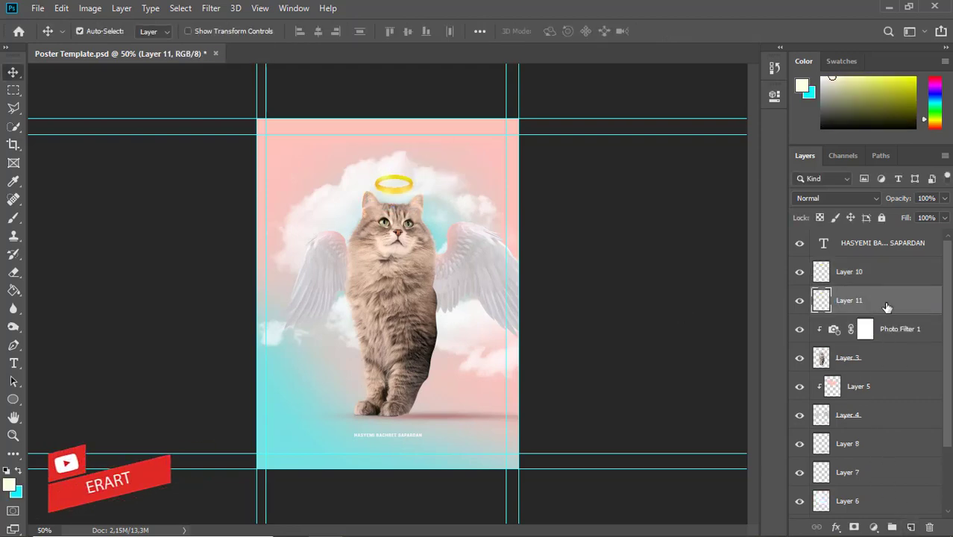
{"action": "right_click", "coordinate": [888, 301]}
{"action": "left_click", "coordinate": [761, 276]}
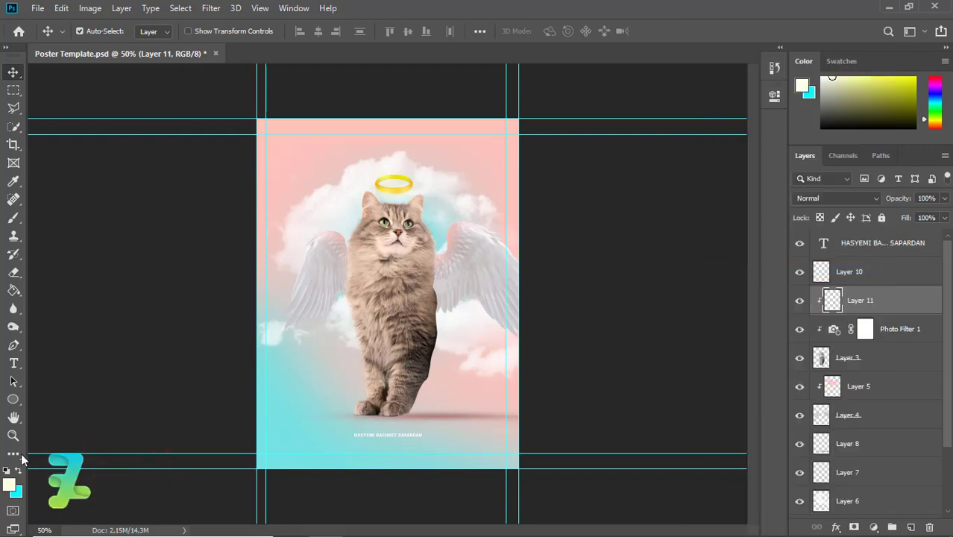
{"action": "left_click", "coordinate": [12, 221]}
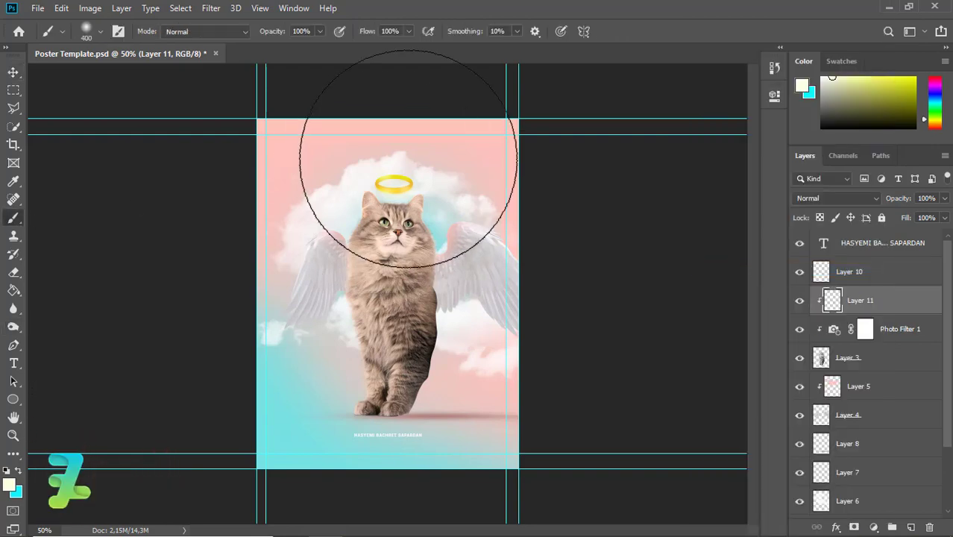
{"action": "key", "text": "bracketleft"}
{"action": "key", "text": "bracketleft"}
{"action": "key", "text": "bracketleft"}
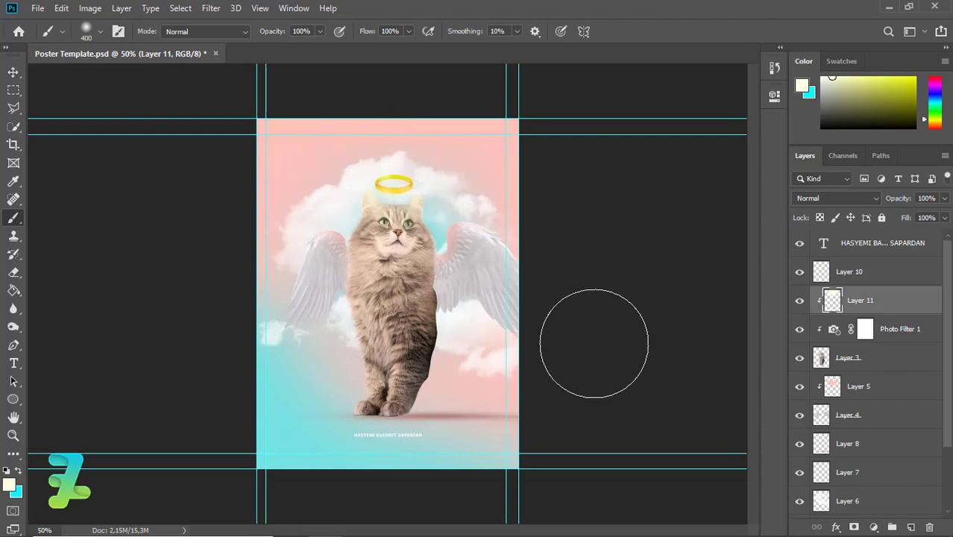
{"action": "key", "text": "shift+bracketright"}
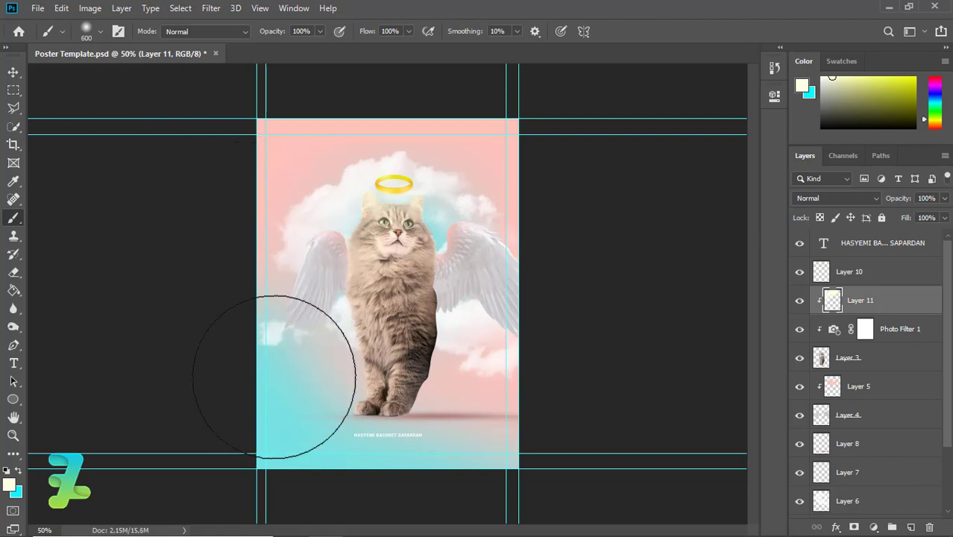
- Enable an Inner Glow on the cat's Layer 3, using pink sampled from the poster background
{"action": "left_click", "coordinate": [910, 362]}
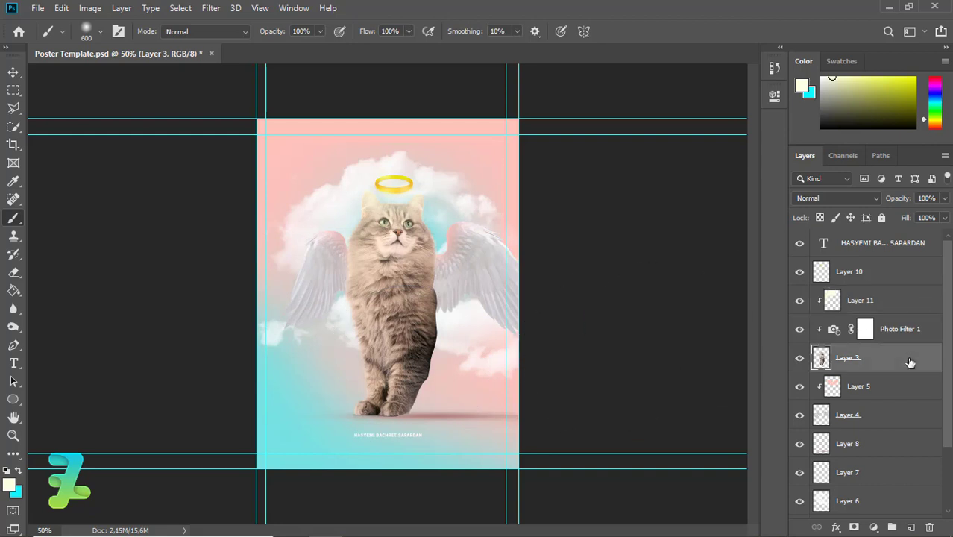
{"action": "double_click", "coordinate": [909, 362]}
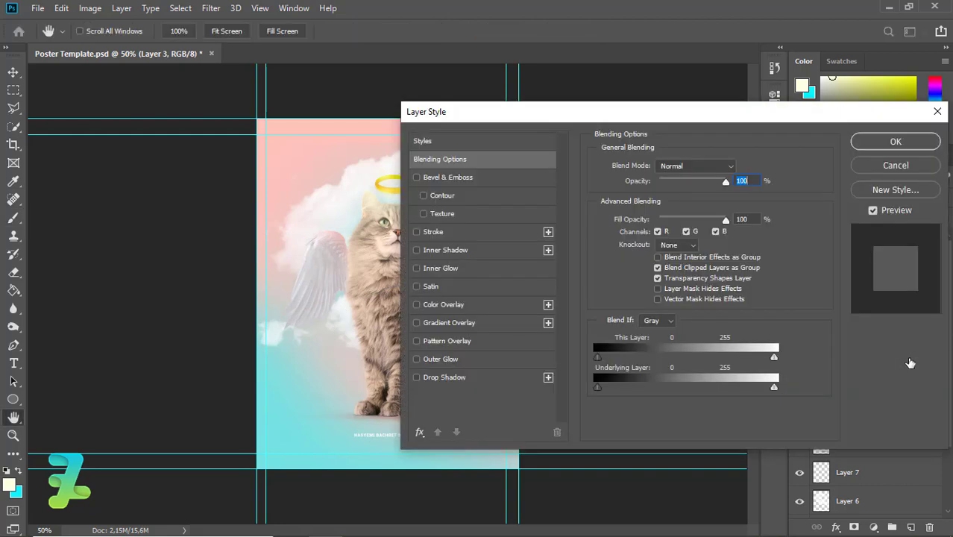
{"action": "left_click", "coordinate": [417, 269]}
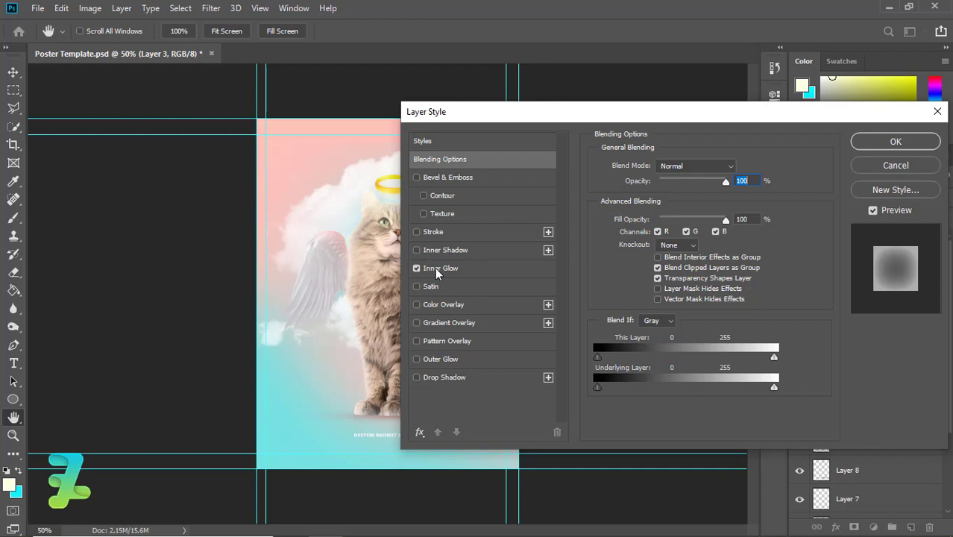
{"action": "left_click", "coordinate": [438, 270]}
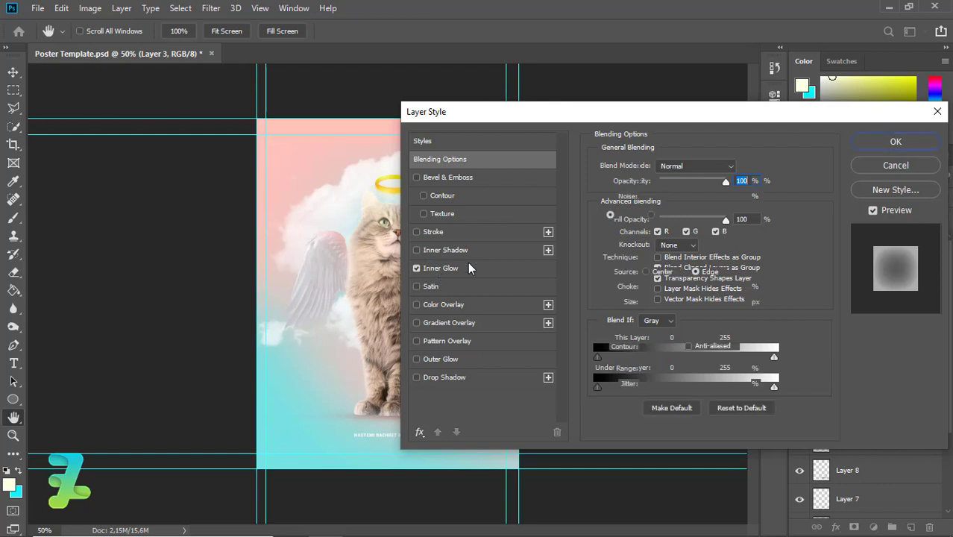
{"action": "left_click", "coordinate": [309, 149]}
{"action": "left_click", "coordinate": [854, 140]}
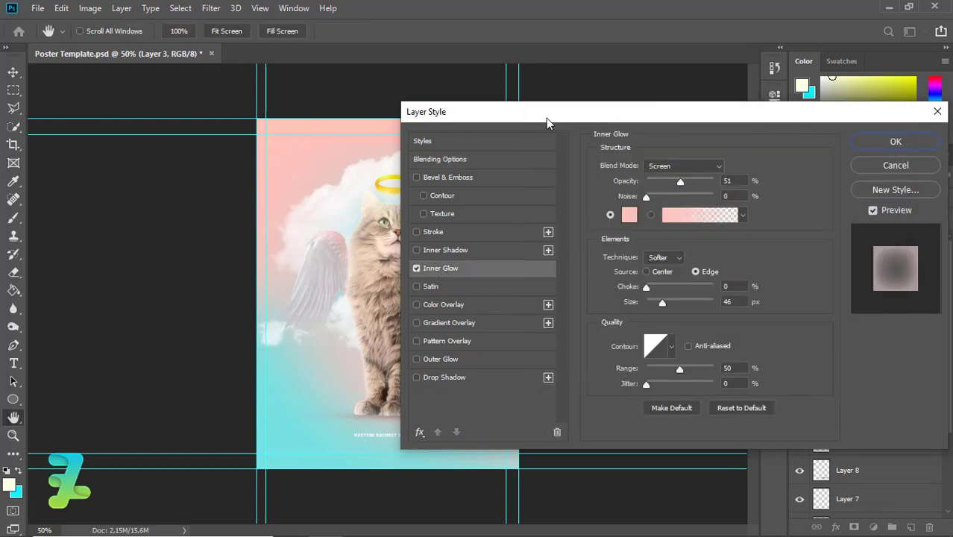
- Set the inner glow size to 51 px and apply the layer style
{"action": "left_click_drag", "start_coordinate": [545, 118], "coordinate": [636, 120]}
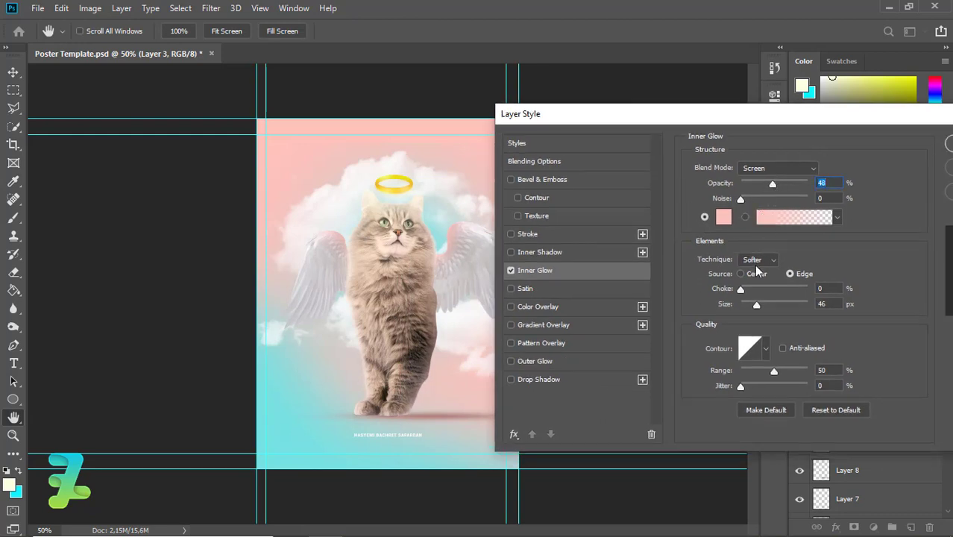
{"action": "left_click", "coordinate": [768, 304]}
{"action": "left_click_drag", "start_coordinate": [768, 303], "coordinate": [750, 304]}
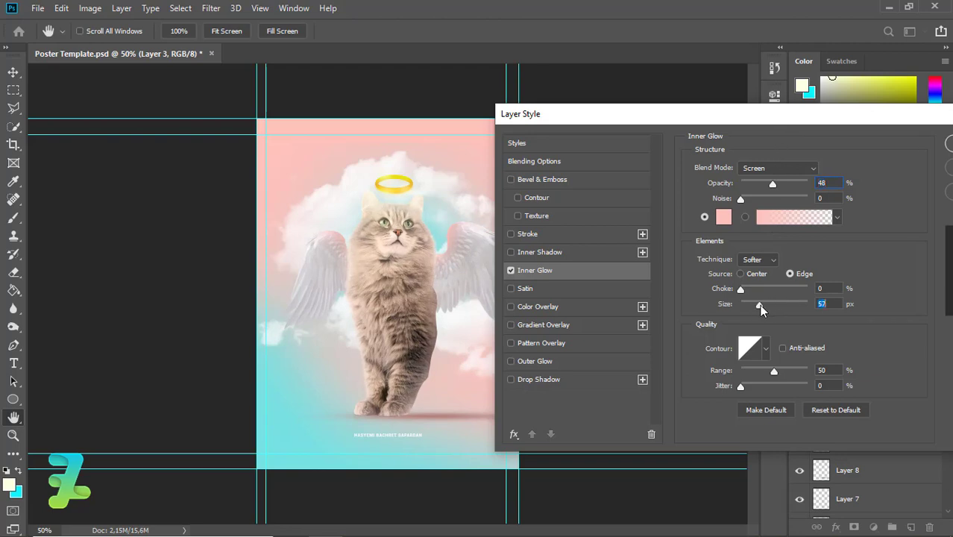
{"action": "left_click", "coordinate": [759, 304]}
{"action": "left_click_drag", "start_coordinate": [845, 125], "coordinate": [722, 154]}
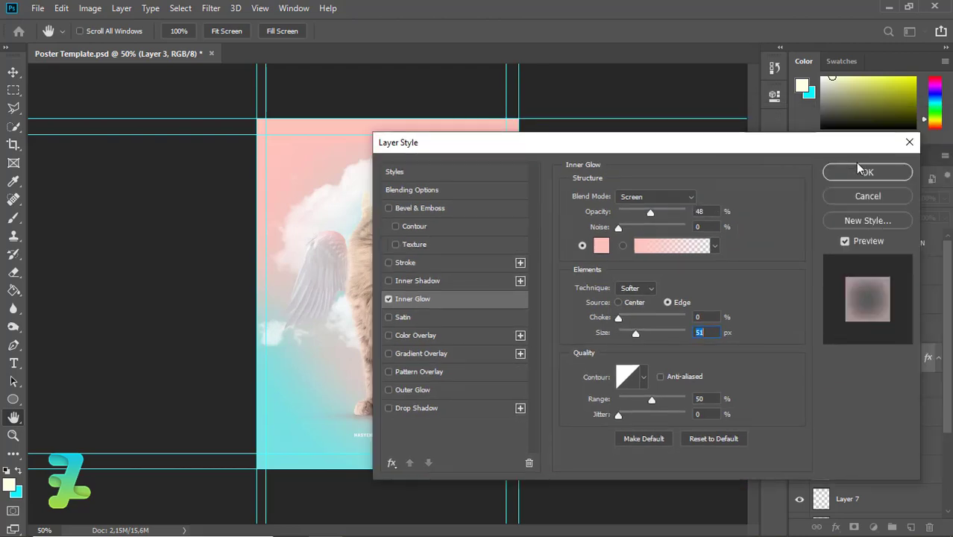
{"action": "left_click", "coordinate": [863, 173]}
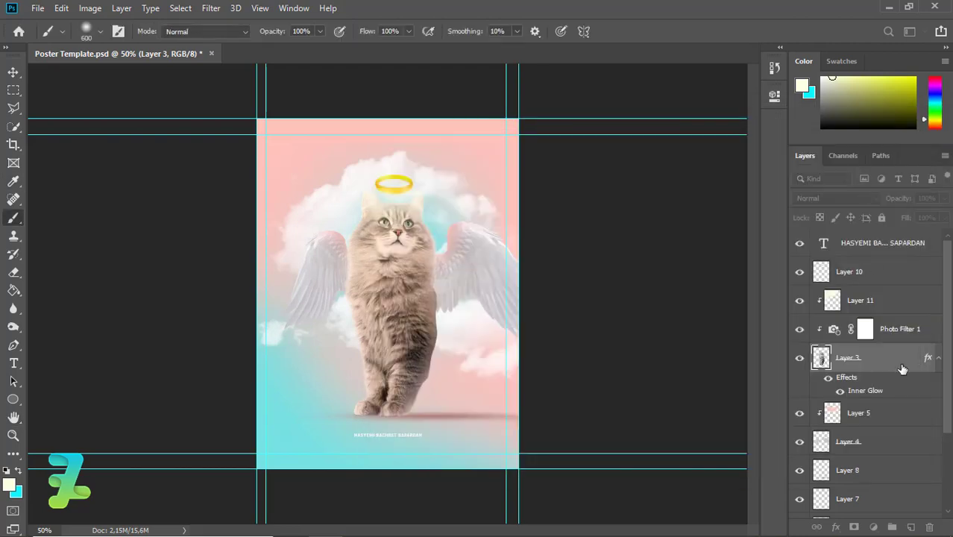
- Split Layer 3's Inner Glow effect onto its own layer, accepting the warning
{"action": "right_click", "coordinate": [877, 396]}
{"action": "left_click", "coordinate": [877, 358]}
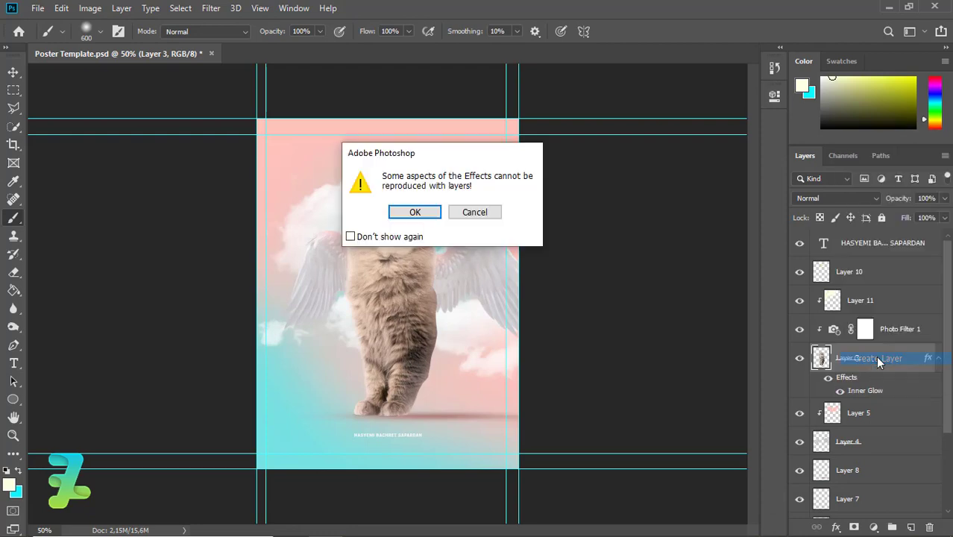
{"action": "left_click", "coordinate": [417, 212]}
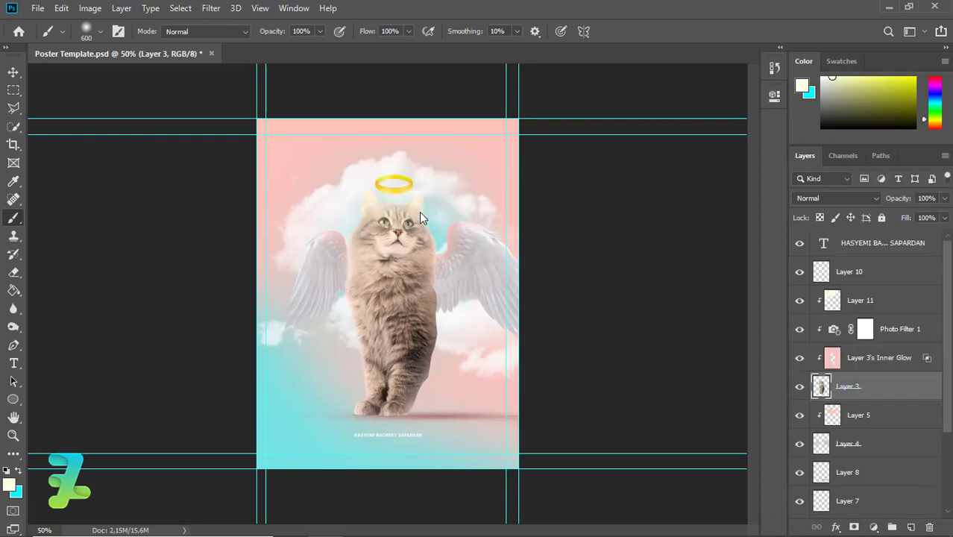
- Erase the pink glow from the cat's lower side and near the right wing
{"action": "left_click", "coordinate": [832, 365]}
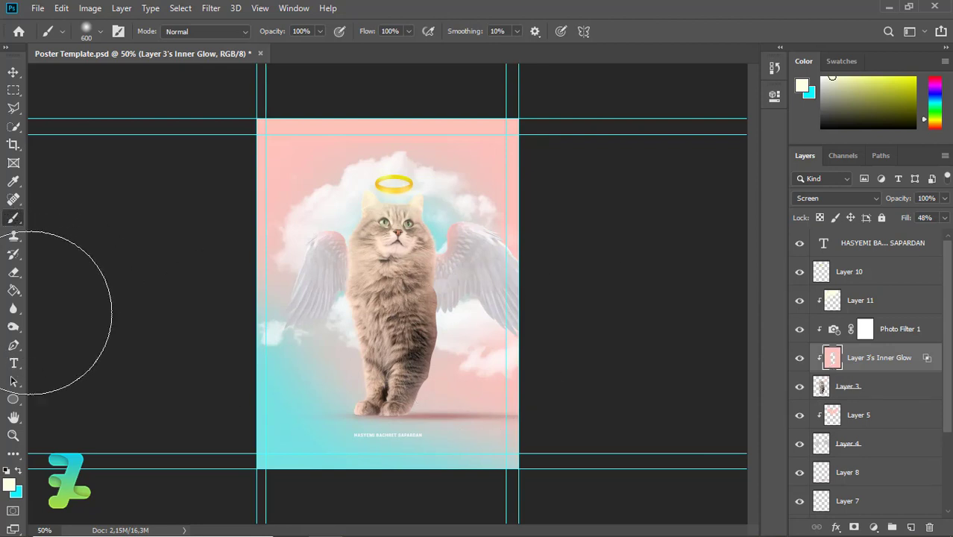
{"action": "left_click", "coordinate": [13, 272]}
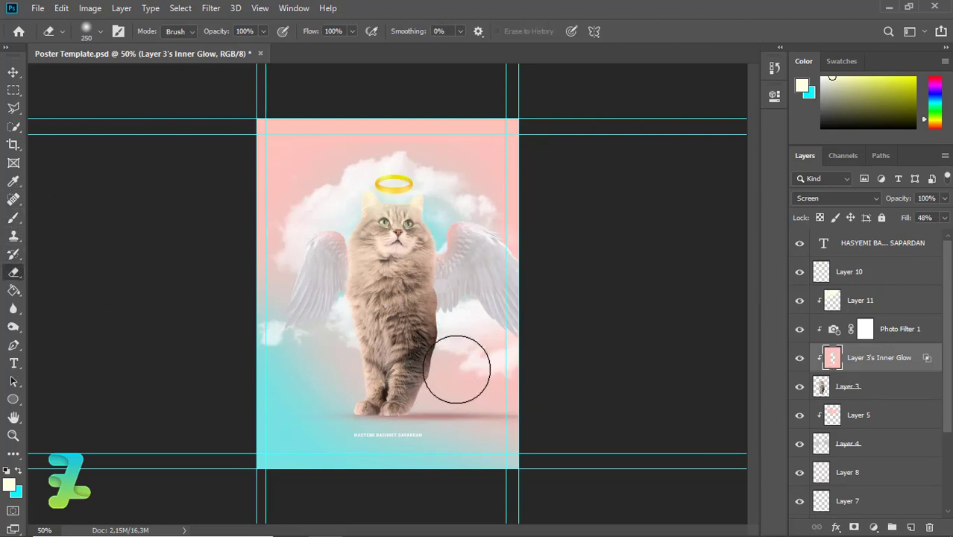
{"action": "left_click_drag", "start_coordinate": [463, 267], "coordinate": [463, 209]}
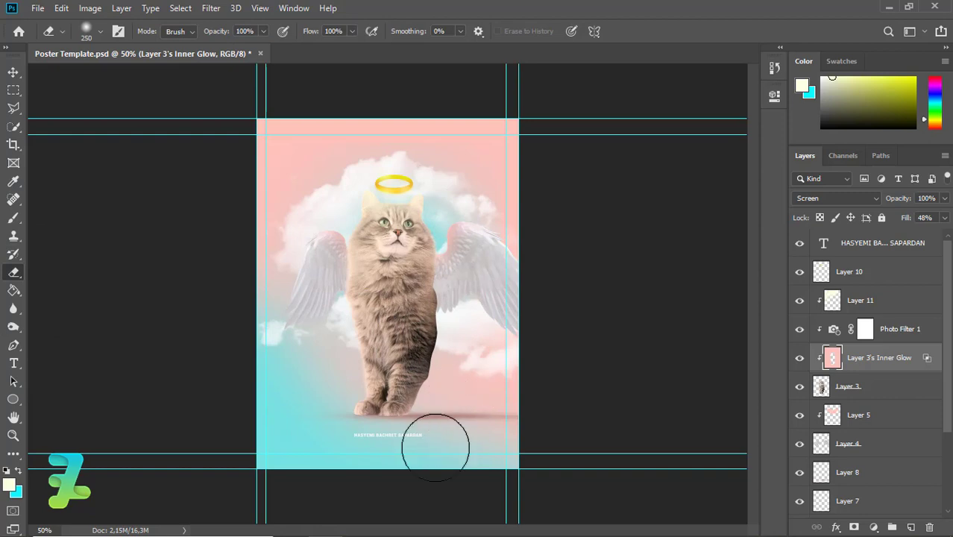
{"action": "mouse_move", "coordinate": [488, 276]}
{"action": "left_mouse_down"}
{"action": "mouse_move", "coordinate": [481, 251]}
{"action": "mouse_move", "coordinate": [485, 310]}
{"action": "left_mouse_up"}
{"action": "left_click", "coordinate": [13, 72]}
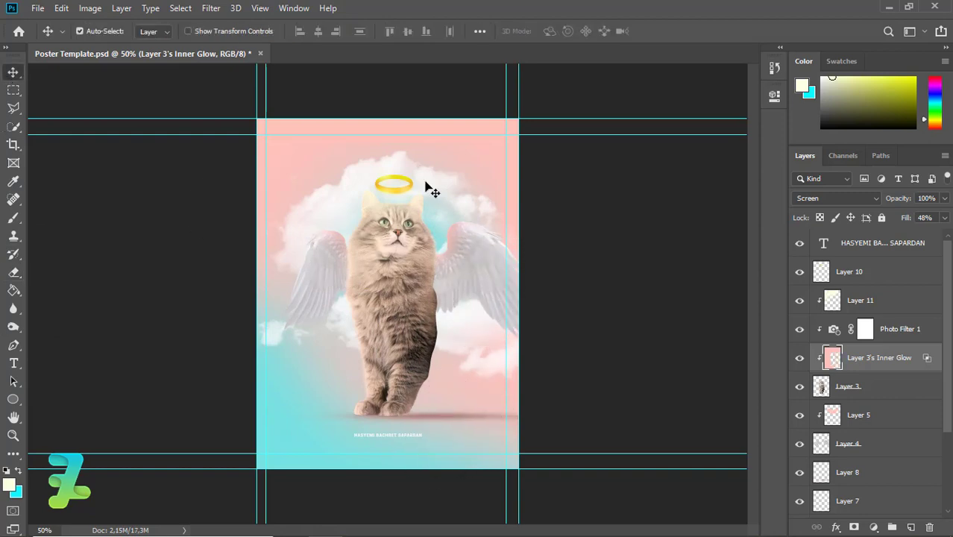
{"action": "left_click", "coordinate": [834, 298]}
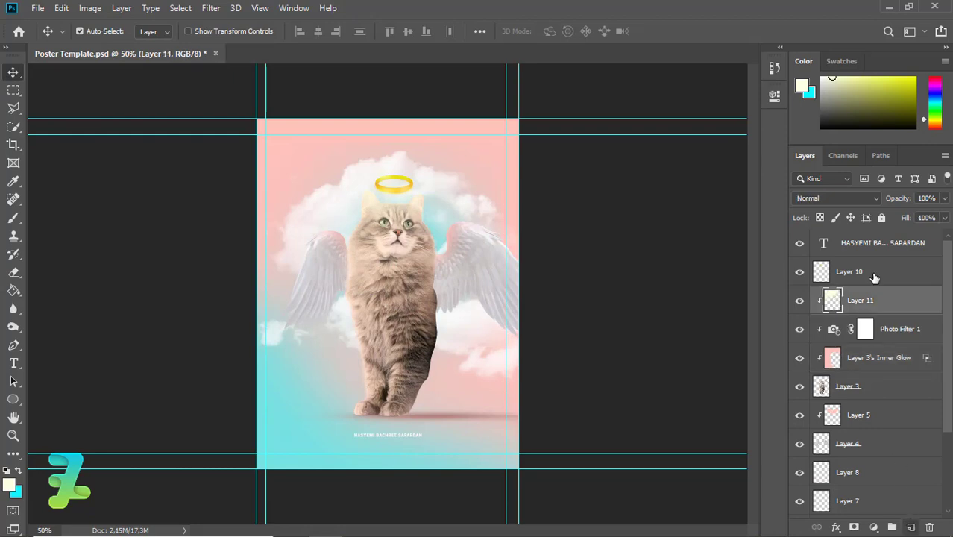
- Add a new Layer 12 clipped to the layer below and zoom in on the cat's eyes
{"action": "key", "text": "ctrl+shift+alt+n"}
{"action": "right_click", "coordinate": [887, 301]}
{"action": "left_click", "coordinate": [772, 268]}
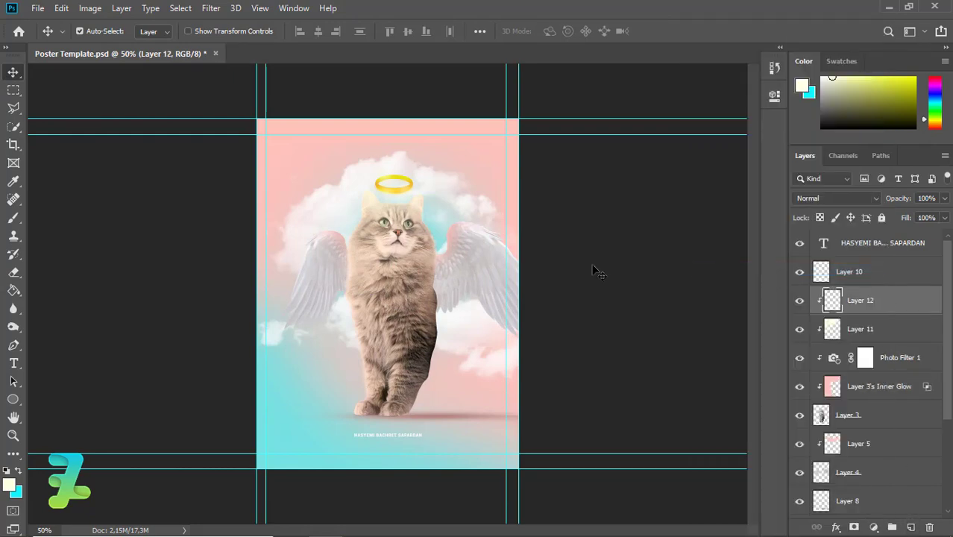
{"action": "key", "text": "ctrl+plus"}
{"action": "key", "text": "ctrl+plus"}
{"action": "key", "text": "ctrl+plus"}
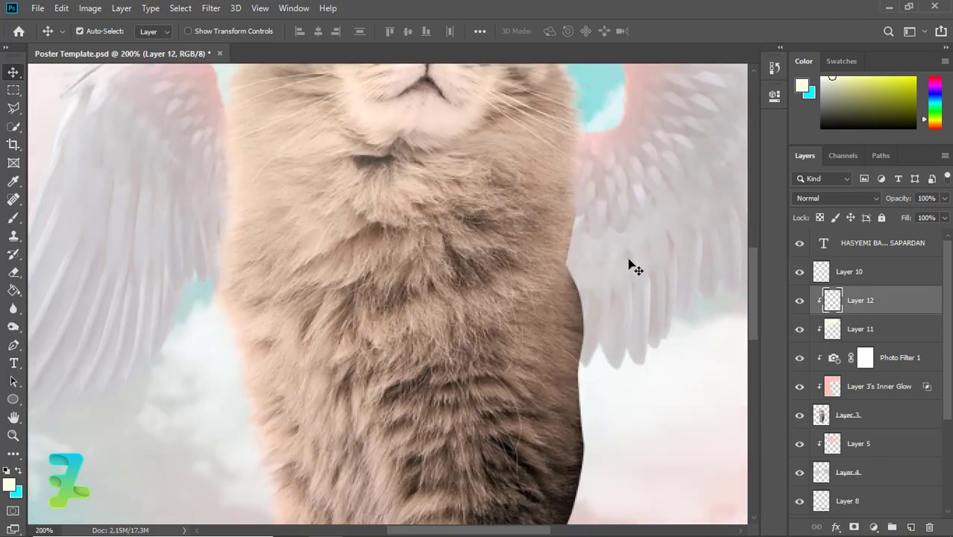
{"action": "left_click_drag", "start_coordinate": [751, 262], "coordinate": [748, 212]}
{"action": "scroll", "coordinate": [504, 309], "scroll_direction": "up", "scroll_amount": 5}
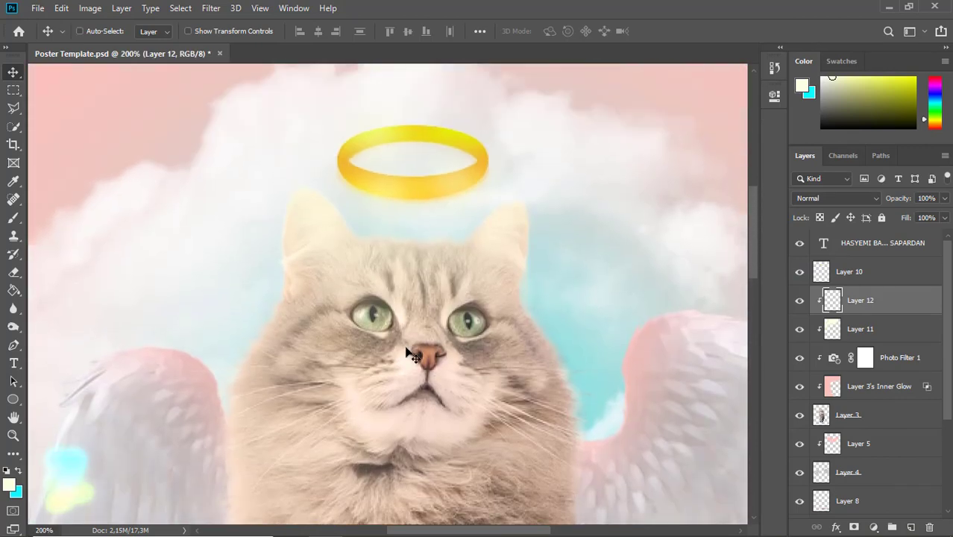
{"action": "key", "text": "ctrl+plus"}
{"action": "key", "text": "ctrl+plus"}
{"action": "key", "text": "p"}
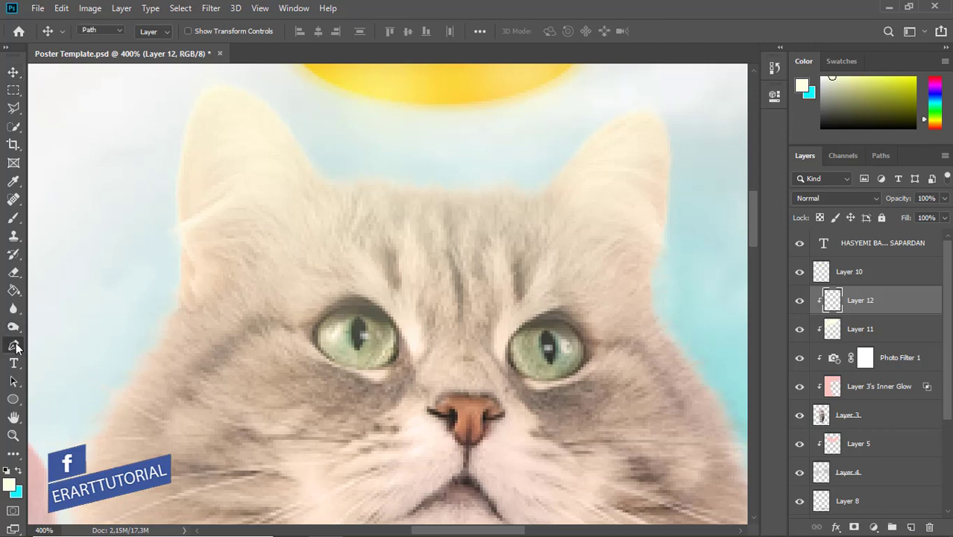
- Trace the left slit pupil with the Pen tool and turn it into a selection
{"action": "left_click", "coordinate": [359, 314]}
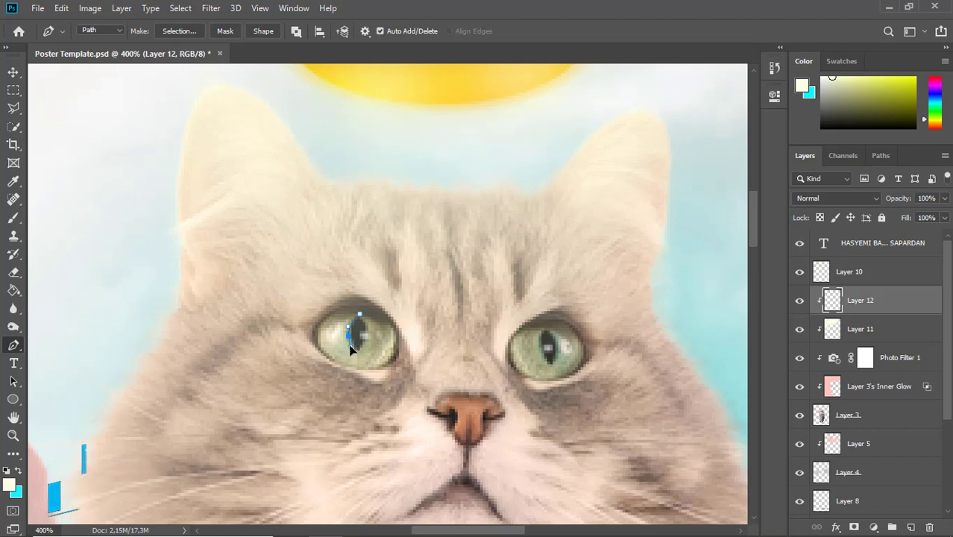
{"action": "left_click", "coordinate": [352, 339]}
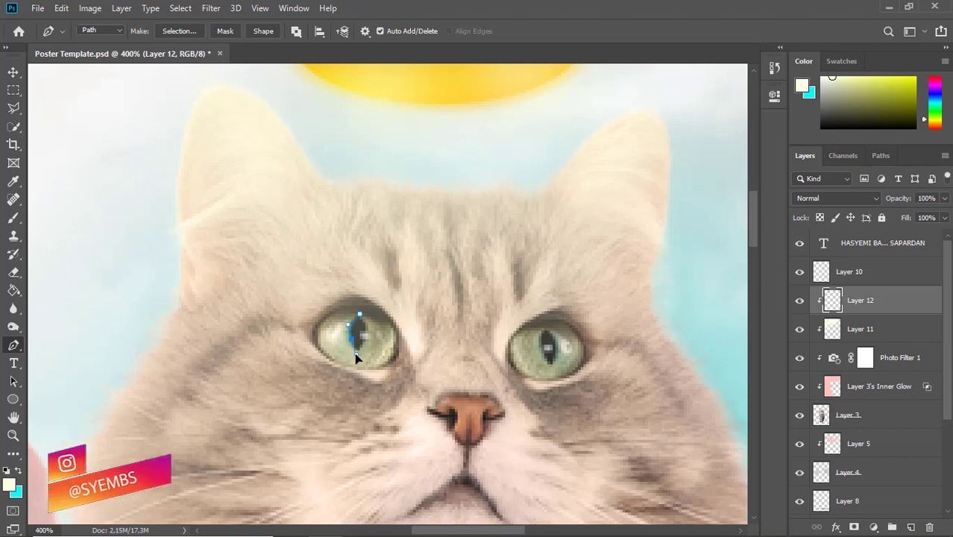
{"action": "left_click", "coordinate": [357, 349]}
{"action": "left_click", "coordinate": [365, 327]}
{"action": "right_click", "coordinate": [361, 337]}
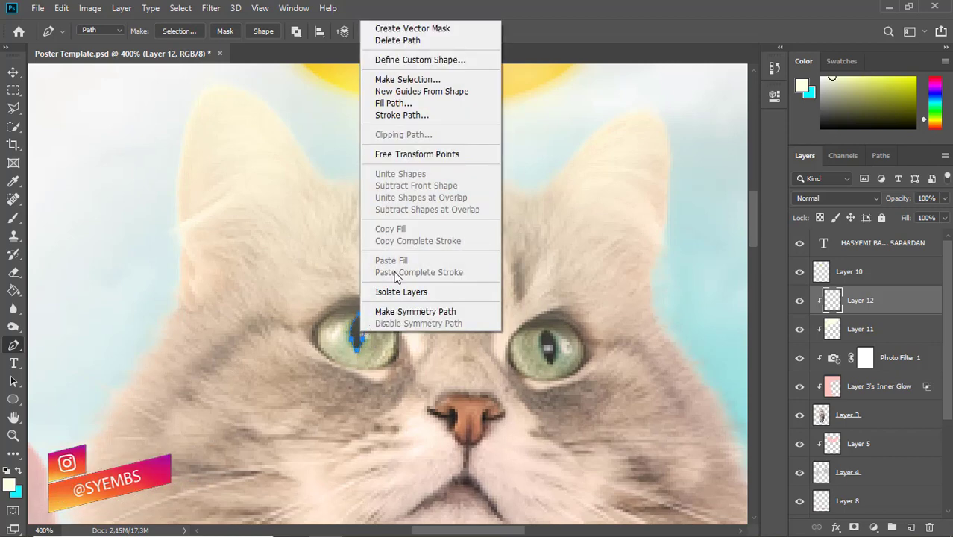
{"action": "left_click", "coordinate": [402, 78]}
{"action": "key", "text": "Return"}
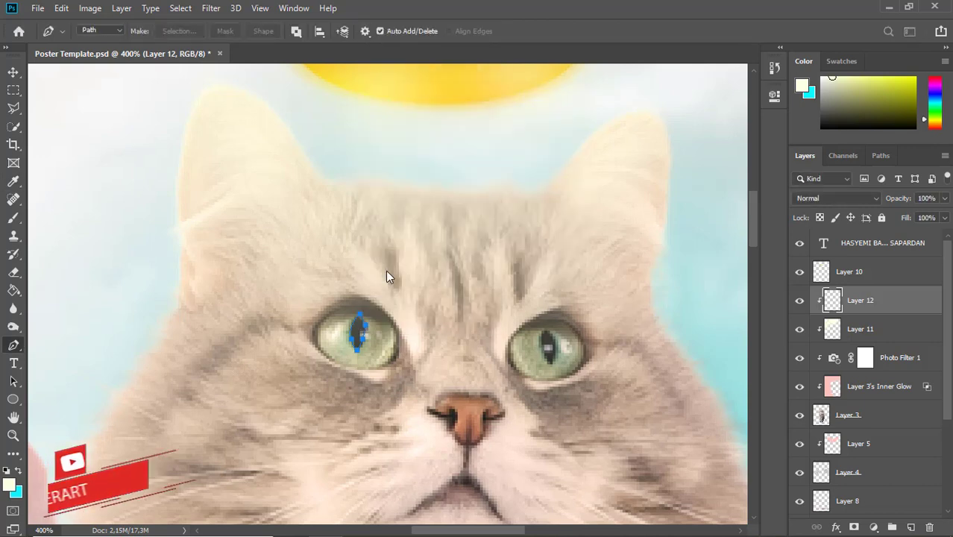
- Set the foreground colour to brown 8f794f and fill the left pupil with it
{"action": "left_click", "coordinate": [9, 485]}
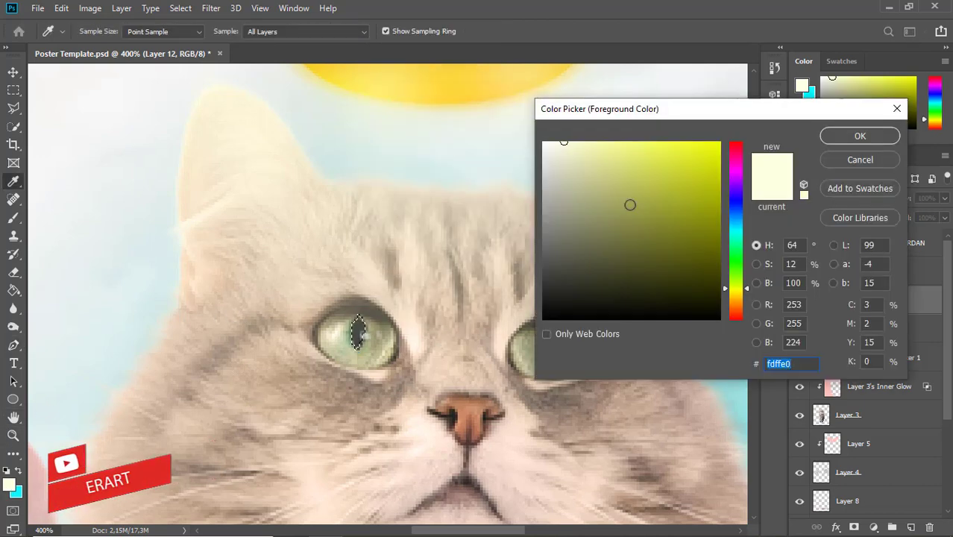
{"action": "left_click_drag", "start_coordinate": [731, 297], "coordinate": [731, 300]}
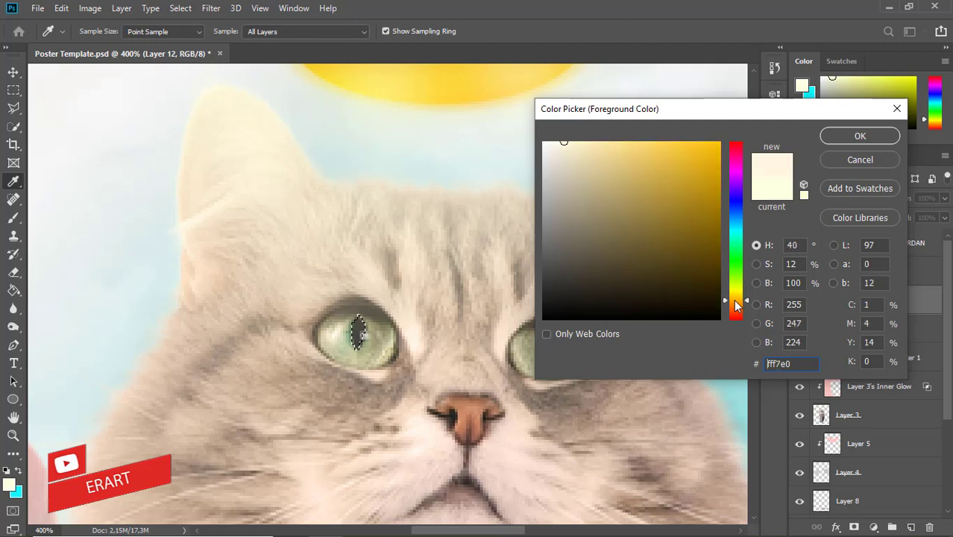
{"action": "left_click", "coordinate": [658, 201]}
{"action": "left_click_drag", "start_coordinate": [658, 201], "coordinate": [622, 220]}
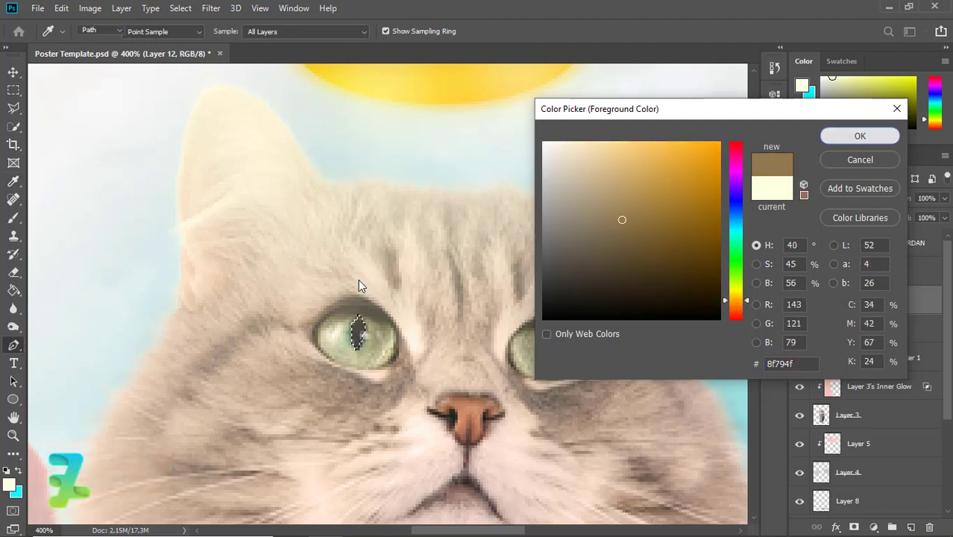
{"action": "key", "text": "Return"}
{"action": "key", "text": "g"}
{"action": "left_click", "coordinate": [359, 329]}
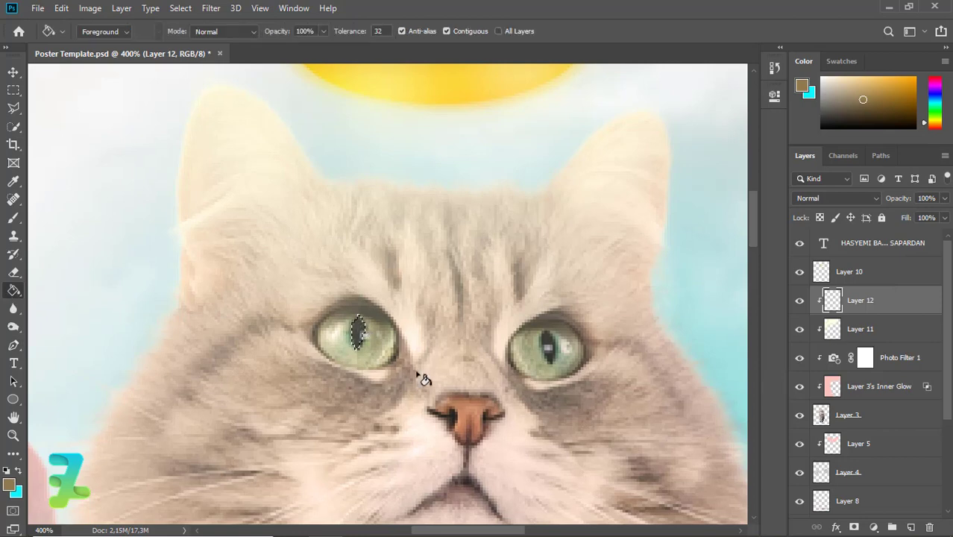
- Trace the right pupil, fill it with the same brown, and deselect
{"action": "left_click", "coordinate": [14, 345]}
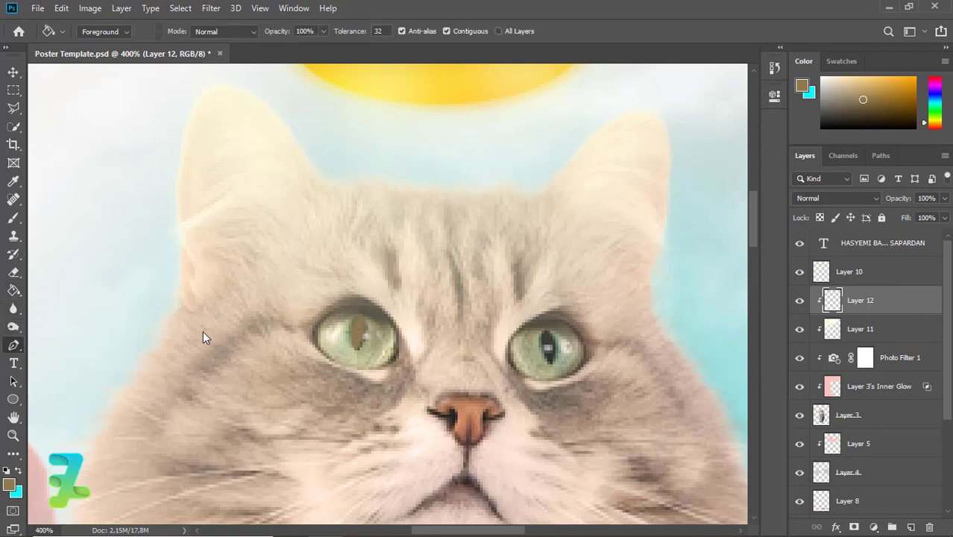
{"action": "left_click", "coordinate": [544, 328]}
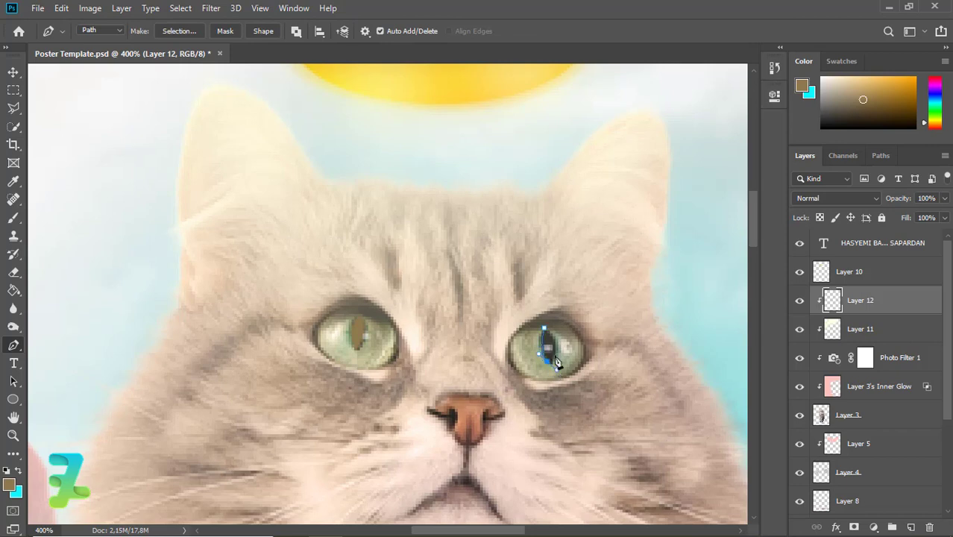
{"action": "right_click", "coordinate": [553, 350]}
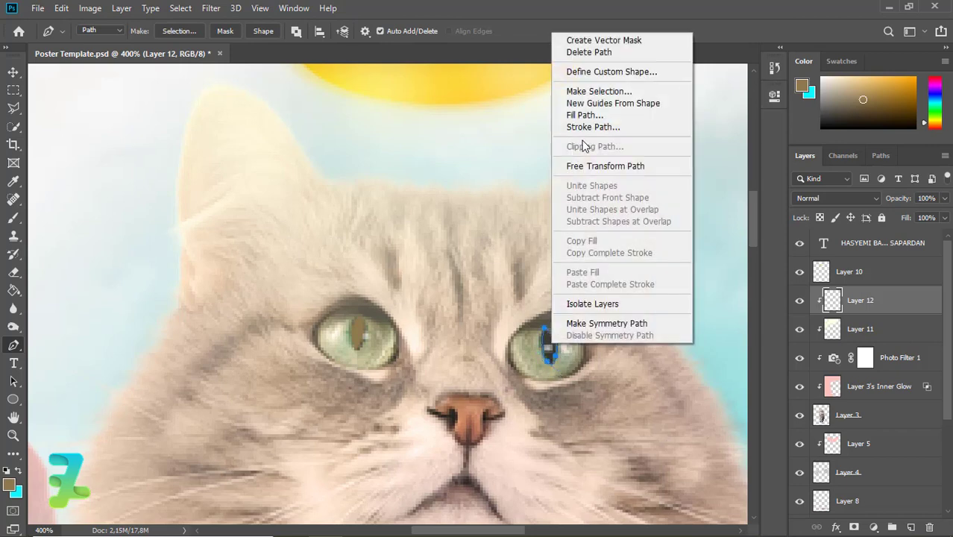
{"action": "left_click", "coordinate": [594, 90]}
{"action": "key", "text": "Return"}
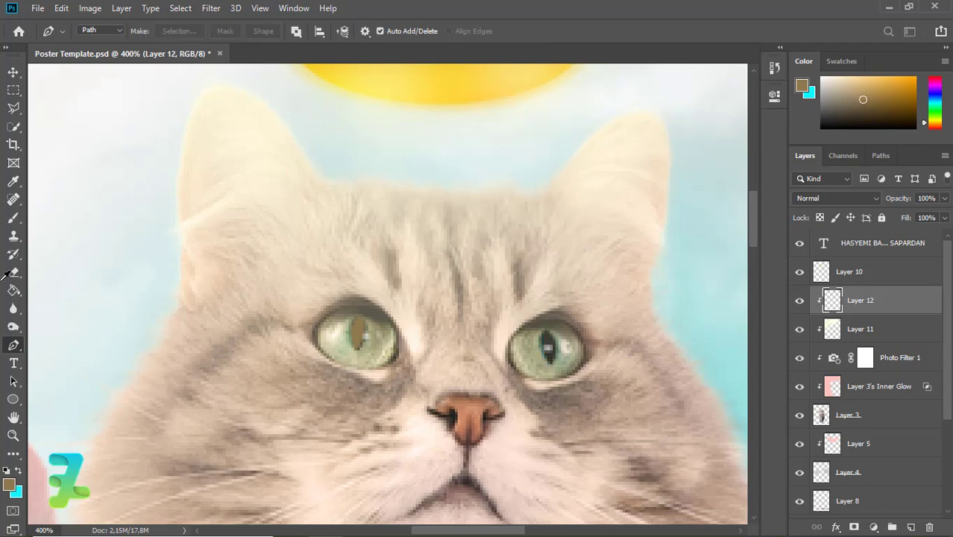
{"action": "left_click", "coordinate": [14, 290]}
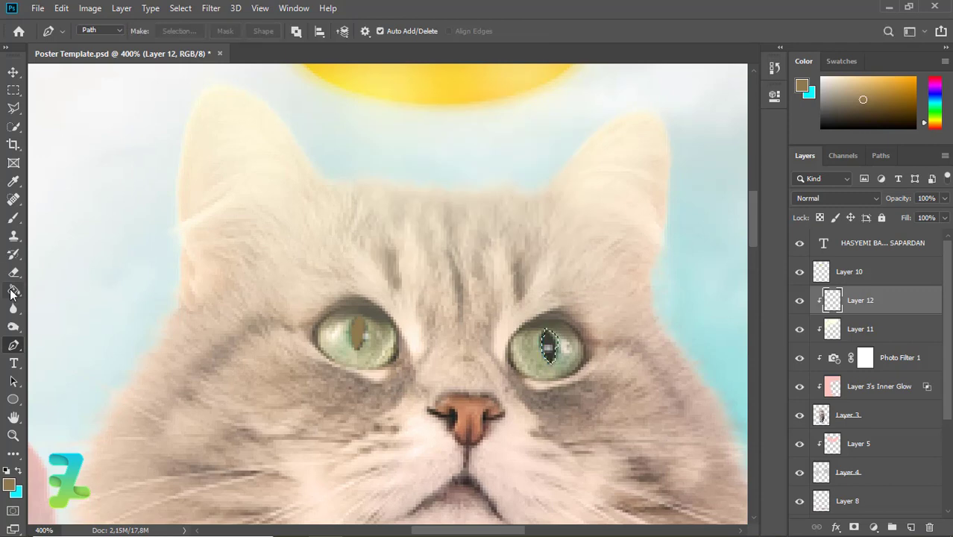
{"action": "left_click", "coordinate": [549, 347]}
{"action": "key", "text": "ctrl+d"}
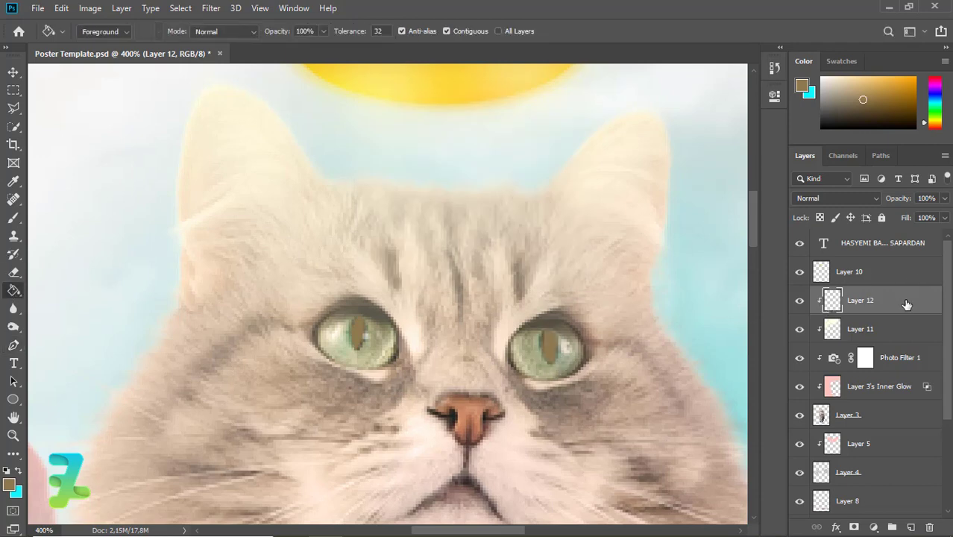
- Give Layer 12 a white ffffff Stroke, 1 px, positioned Outside
{"action": "double_click", "coordinate": [906, 304]}
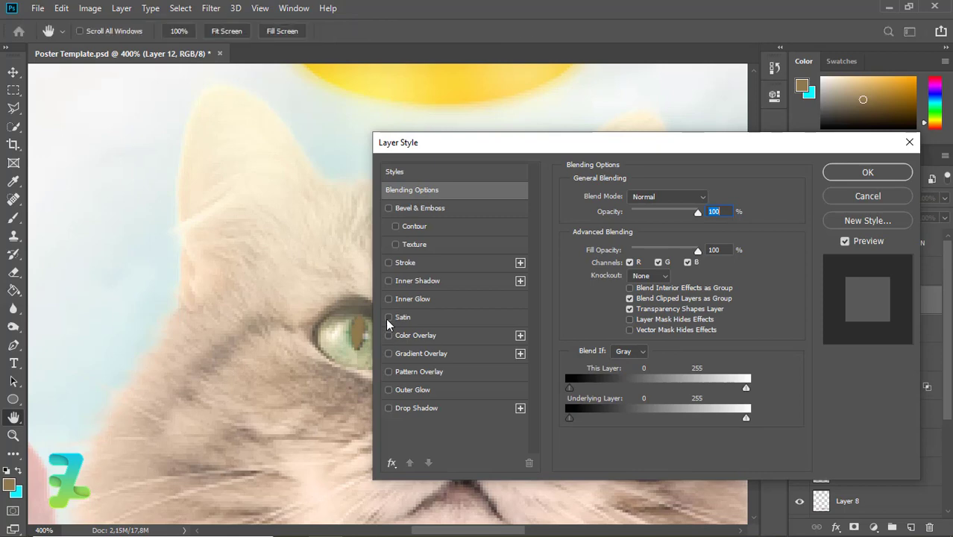
{"action": "left_click", "coordinate": [404, 265]}
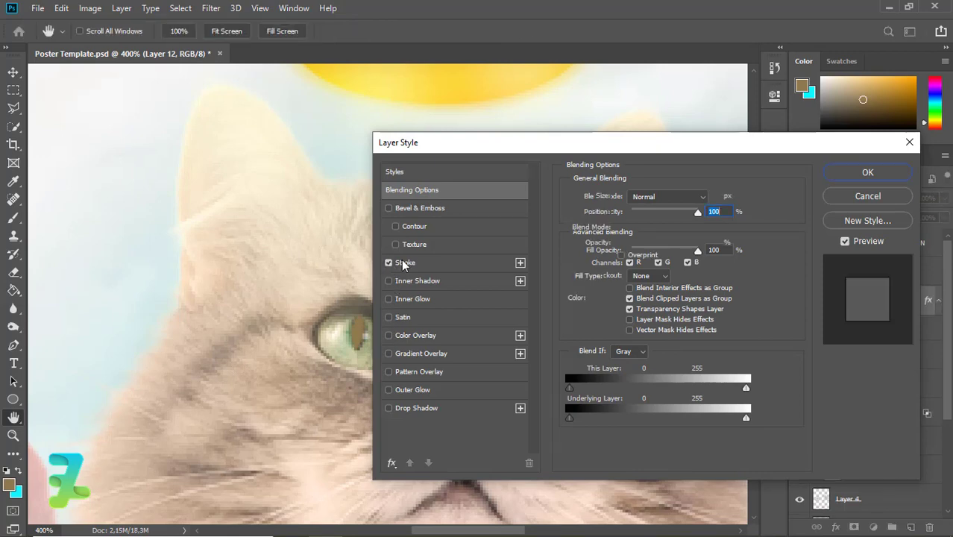
{"action": "left_click", "coordinate": [406, 265]}
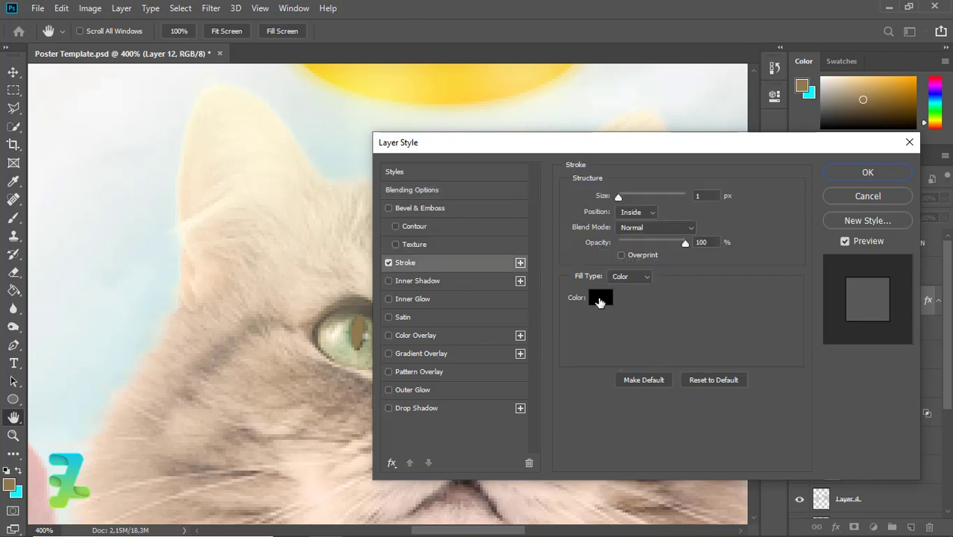
{"action": "left_click", "coordinate": [600, 299]}
{"action": "type", "text": "ffffff"}
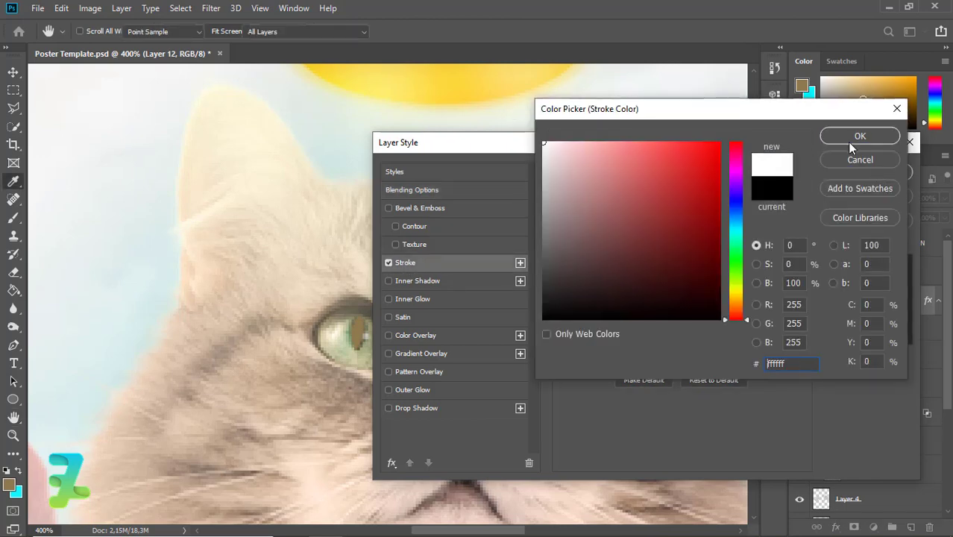
{"action": "left_click", "coordinate": [847, 140]}
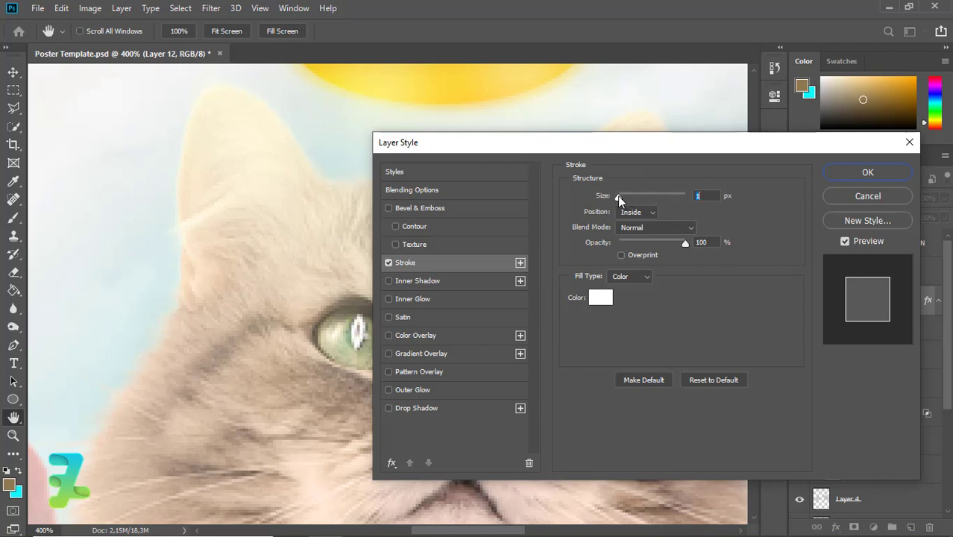
{"action": "left_click_drag", "start_coordinate": [620, 195], "coordinate": [617, 195]}
{"action": "left_click", "coordinate": [637, 211]}
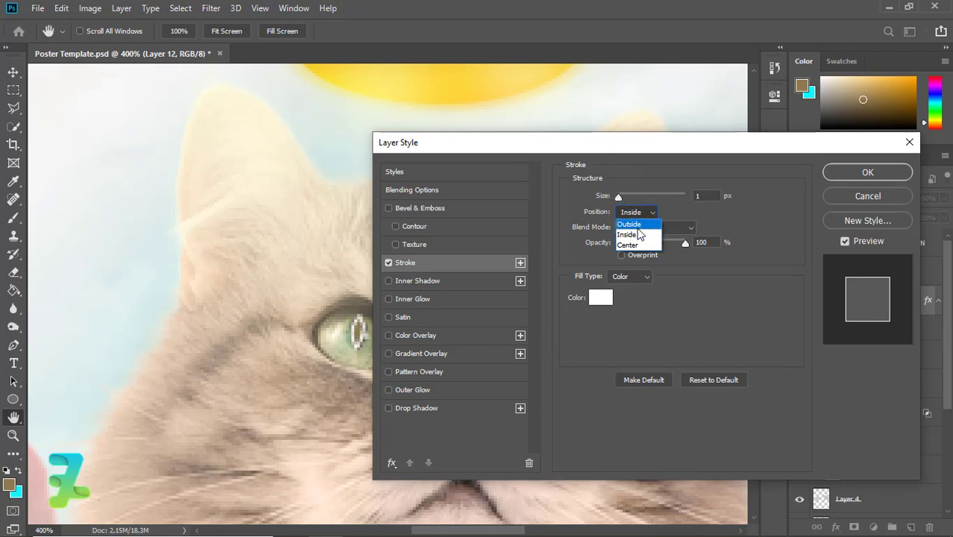
{"action": "left_click", "coordinate": [626, 222]}
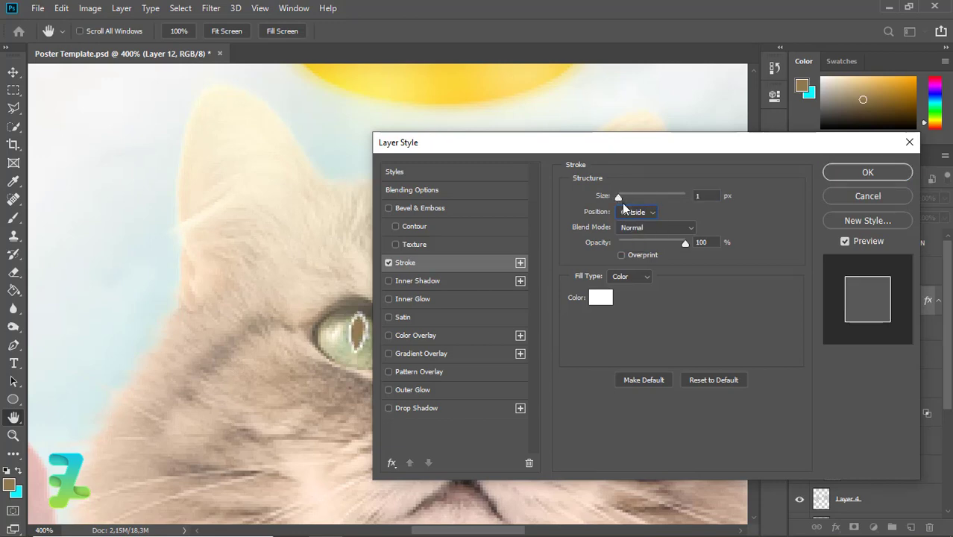
{"action": "left_click", "coordinate": [908, 173]}
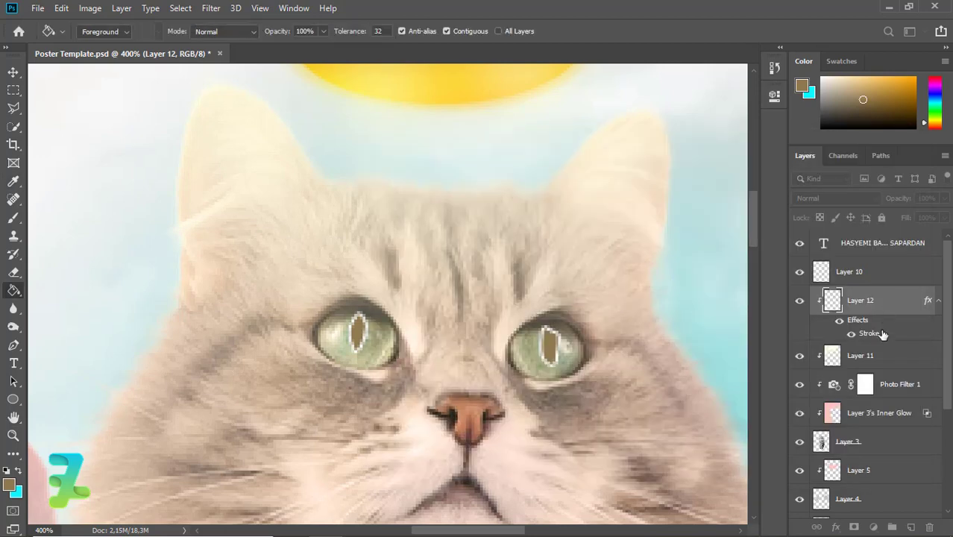
- Add a new clipped layer above Layer 11 and trace the left eye into a selection
{"action": "left_click", "coordinate": [883, 357]}
{"action": "left_click", "coordinate": [910, 527]}
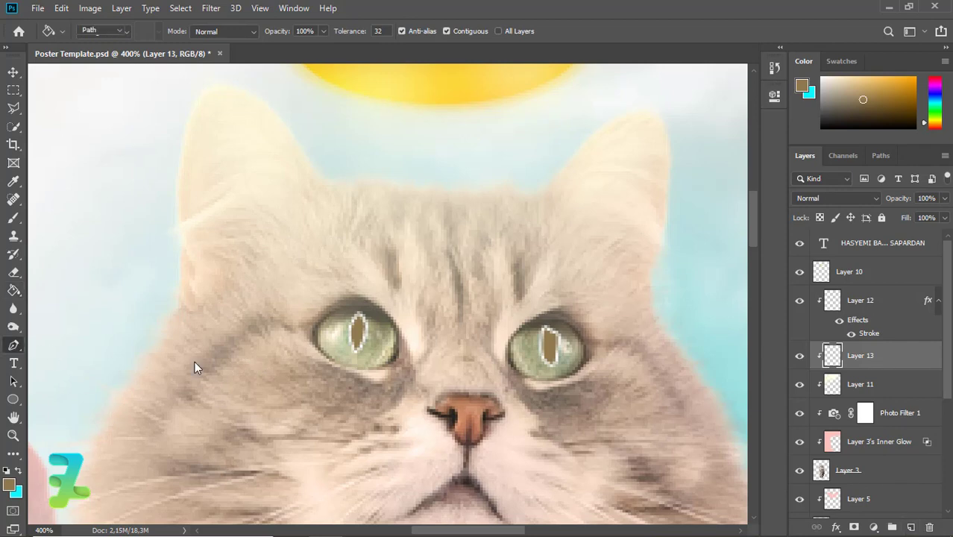
{"action": "key", "text": "p"}
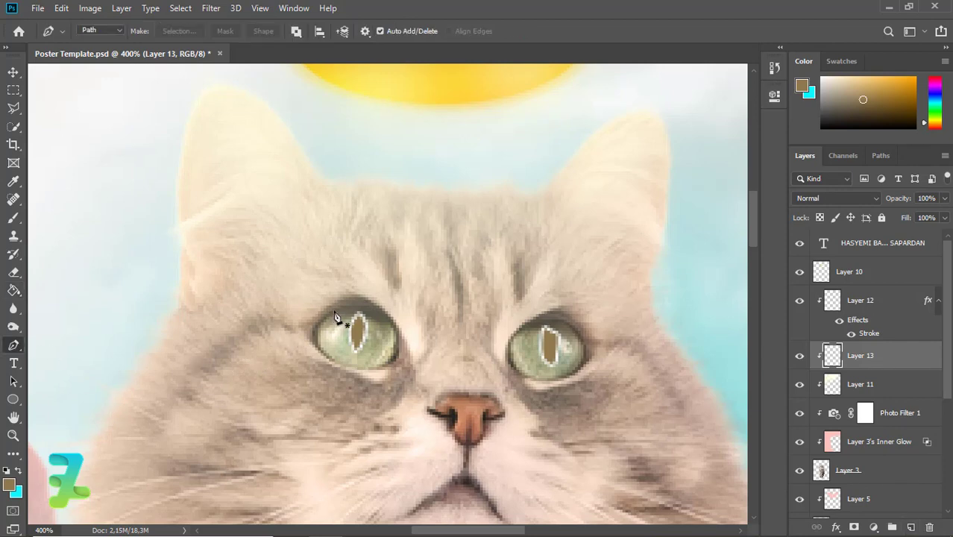
{"action": "left_click", "coordinate": [334, 312]}
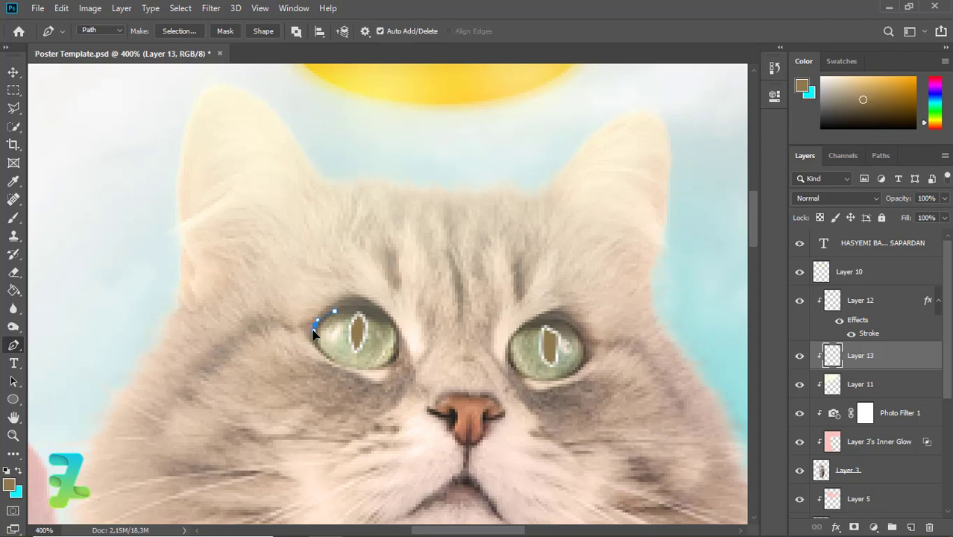
{"action": "left_click_drag", "start_coordinate": [329, 358], "coordinate": [381, 374]}
{"action": "left_click_drag", "start_coordinate": [380, 319], "coordinate": [377, 317]}
{"action": "left_click", "coordinate": [335, 313]}
{"action": "right_click", "coordinate": [345, 335]}
{"action": "left_click", "coordinate": [374, 78]}
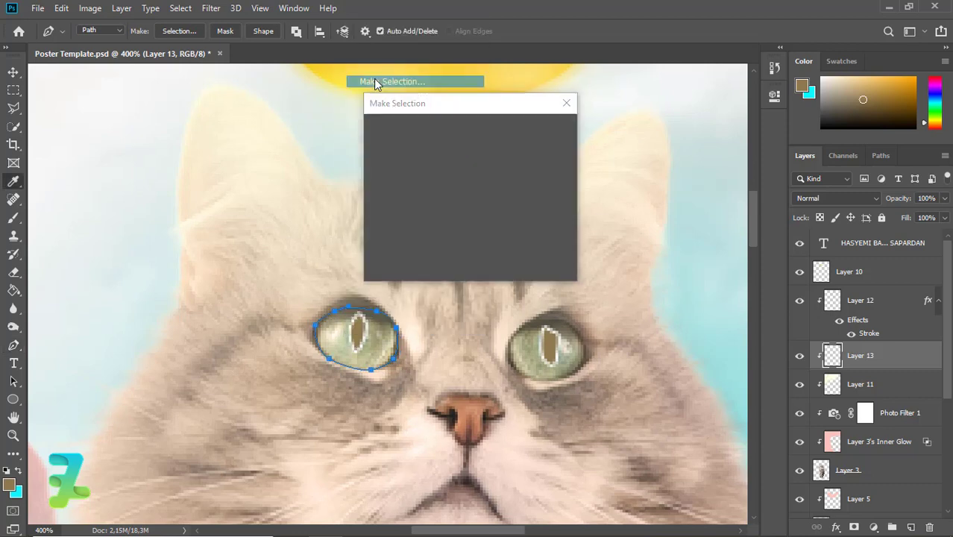
{"action": "key", "text": "Return"}
- Set the foreground to light cyan 83fbff and fill the left eye with it
{"action": "left_click", "coordinate": [19, 470]}
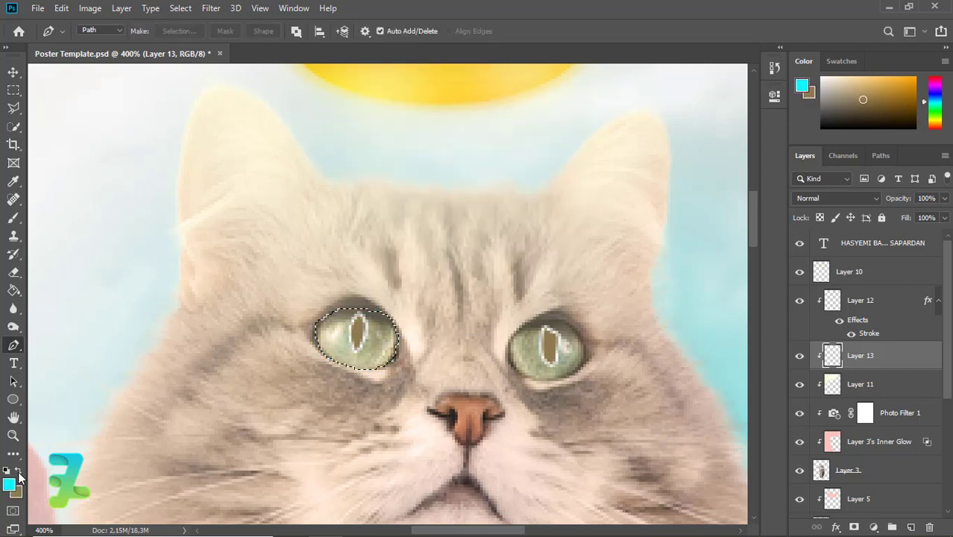
{"action": "left_click_drag", "start_coordinate": [685, 161], "coordinate": [629, 136]}
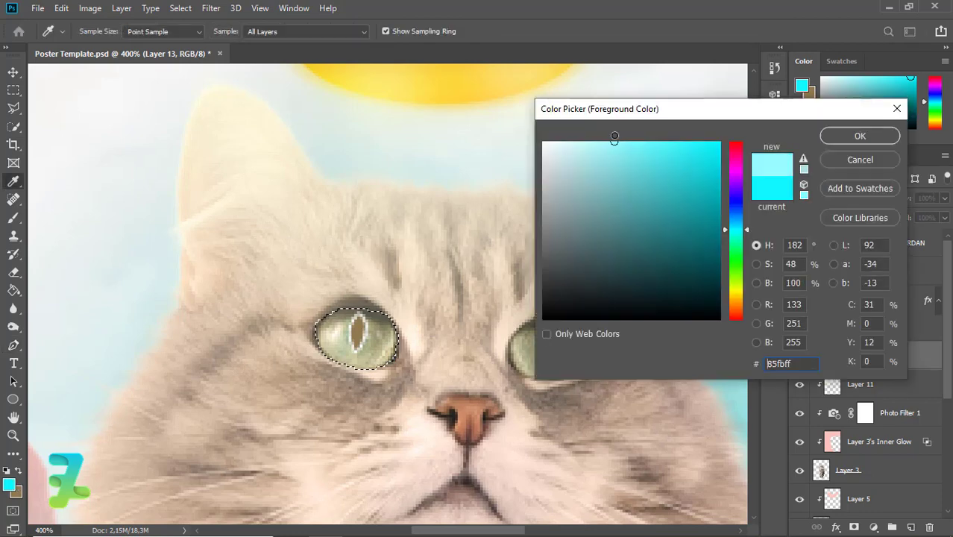
{"action": "left_click", "coordinate": [859, 135]}
{"action": "left_click", "coordinate": [14, 291]}
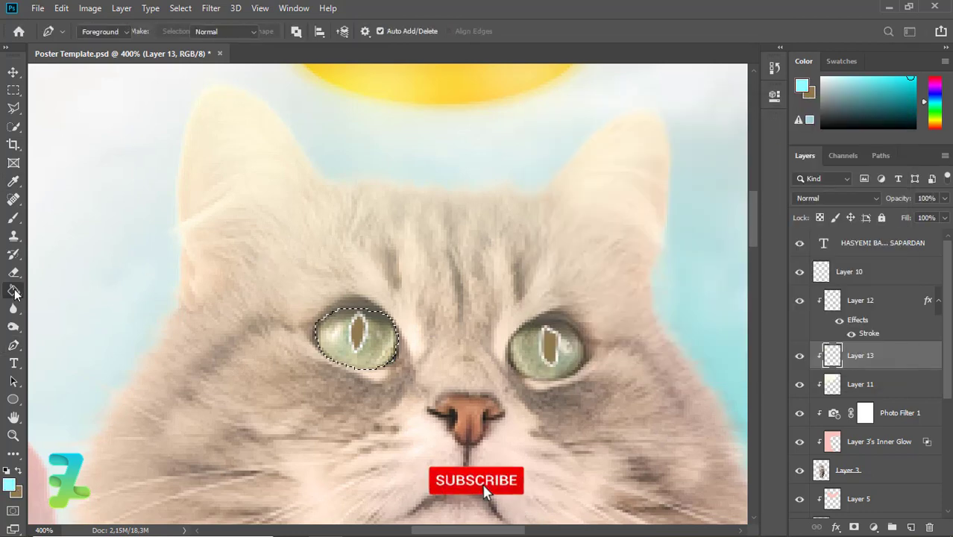
{"action": "left_click", "coordinate": [14, 291]}
{"action": "left_click", "coordinate": [384, 337]}
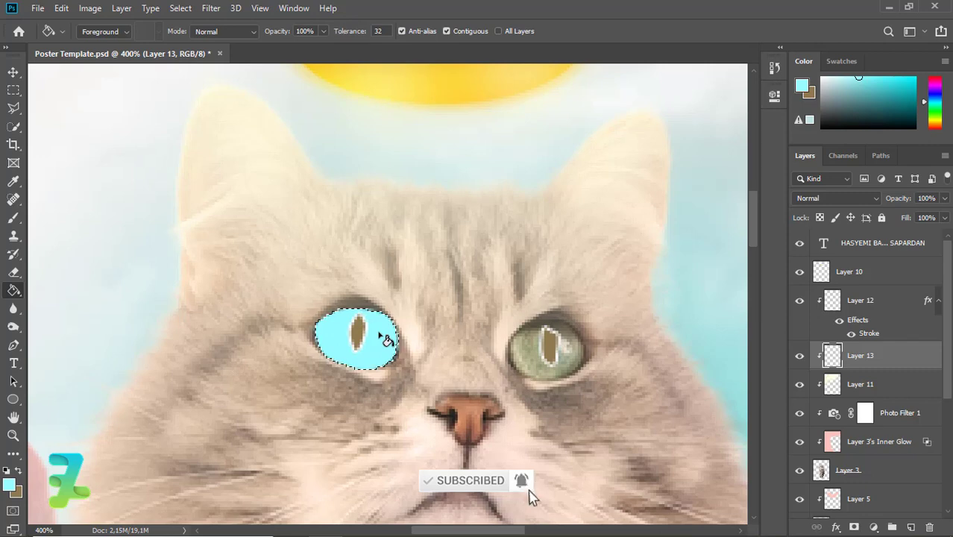
{"action": "key", "text": "ctrl+d"}
- Trace the right eye with the Pen tool and turn it into a selection
{"action": "left_click", "coordinate": [14, 344]}
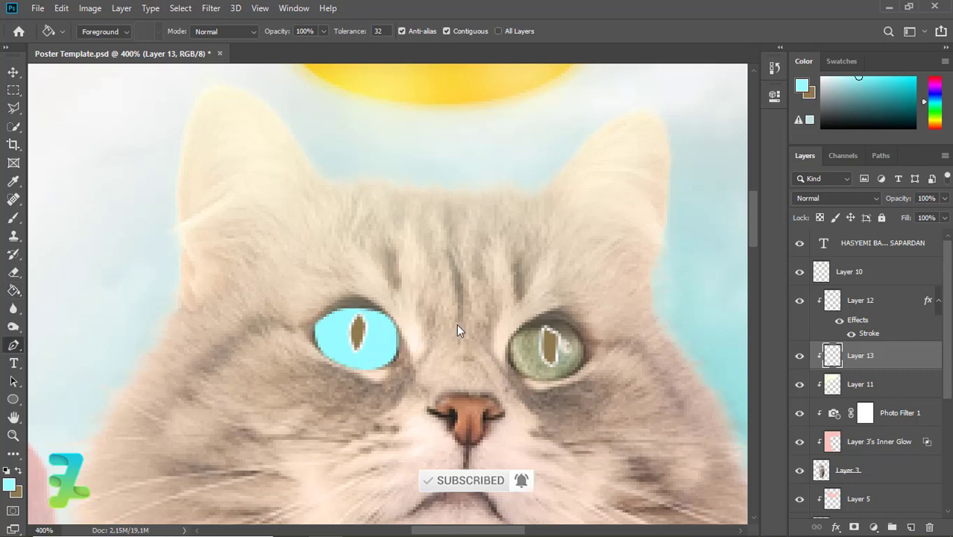
{"action": "left_click", "coordinate": [538, 322]}
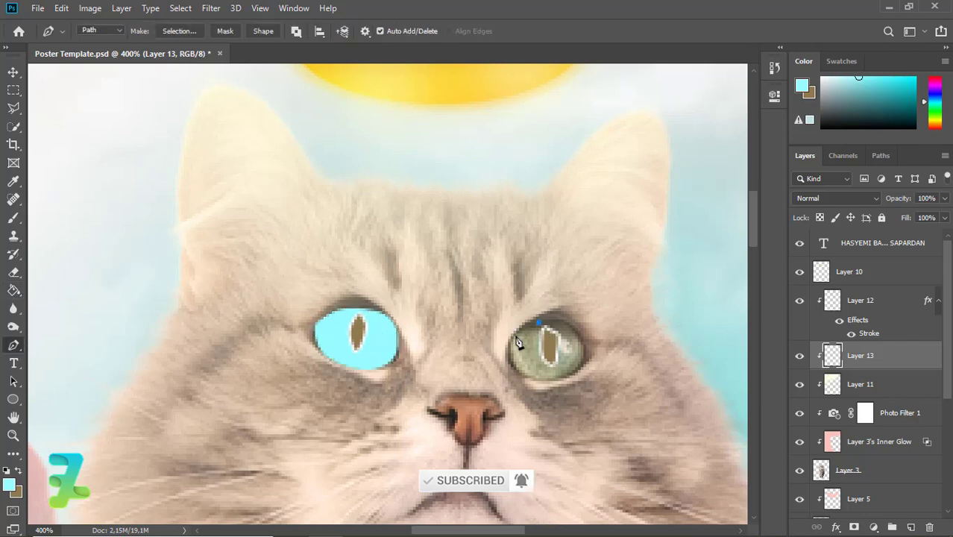
{"action": "left_click", "coordinate": [513, 336]}
{"action": "left_click", "coordinate": [525, 373]}
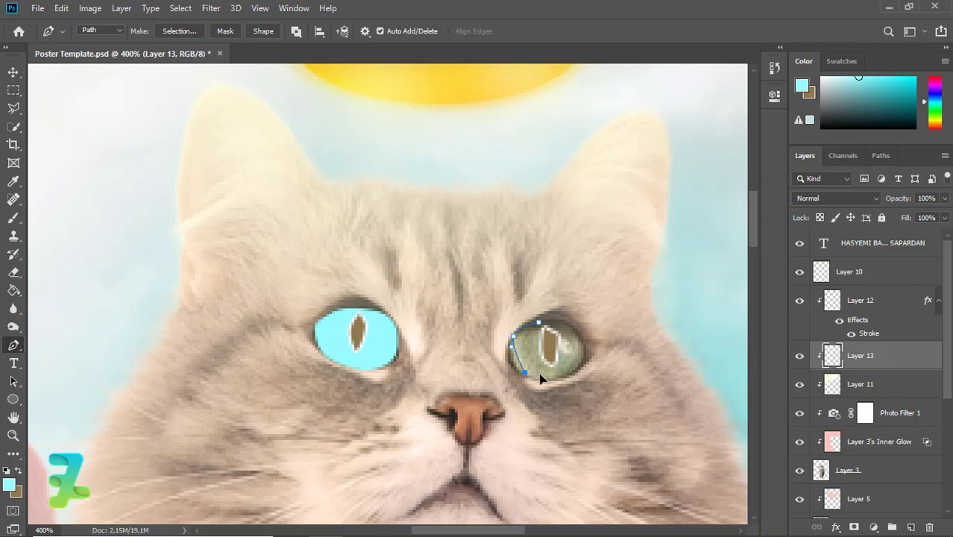
{"action": "left_click", "coordinate": [586, 344]}
{"action": "left_click", "coordinate": [575, 327]}
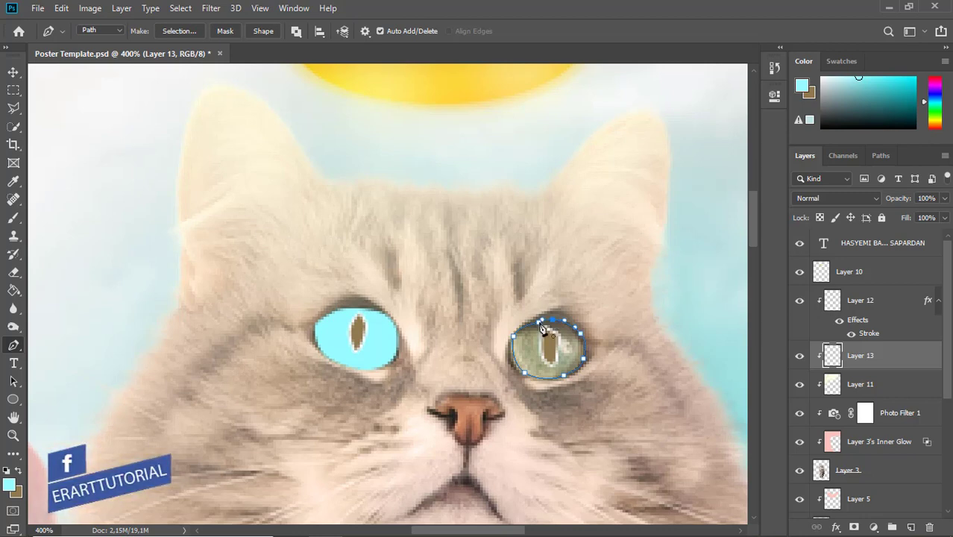
{"action": "left_click", "coordinate": [542, 328]}
{"action": "right_click", "coordinate": [544, 328]}
{"action": "left_click", "coordinate": [564, 74]}
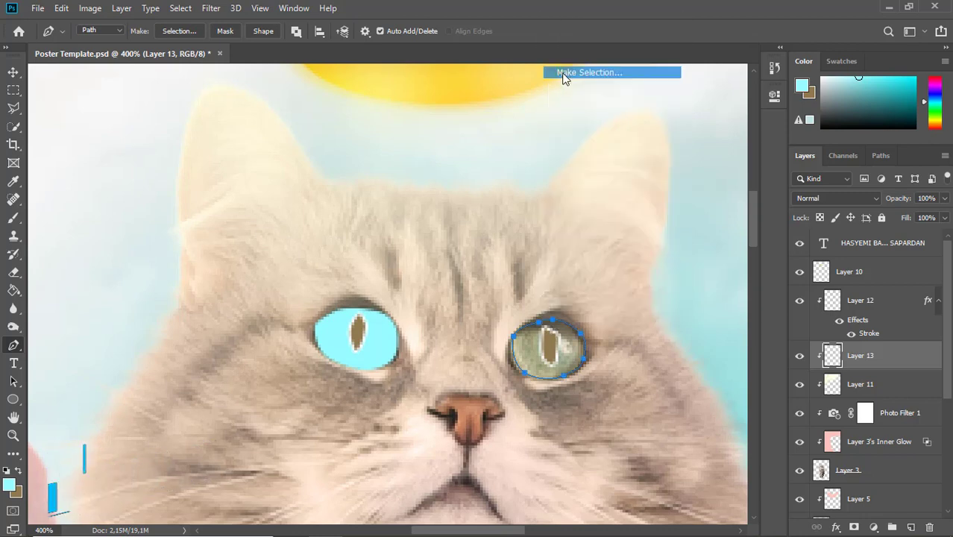
{"action": "key", "text": "Return"}
- Fill the right eye with light cyan, deselect, and zoom out to the whole poster
{"action": "key", "text": "g"}
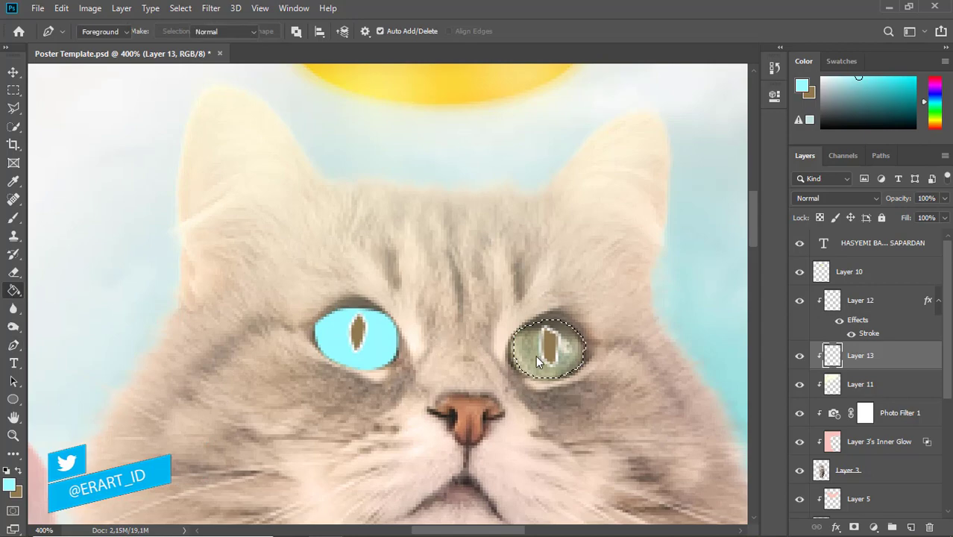
{"action": "key", "text": "alt+BackSpace"}
{"action": "key", "text": "ctrl+d"}
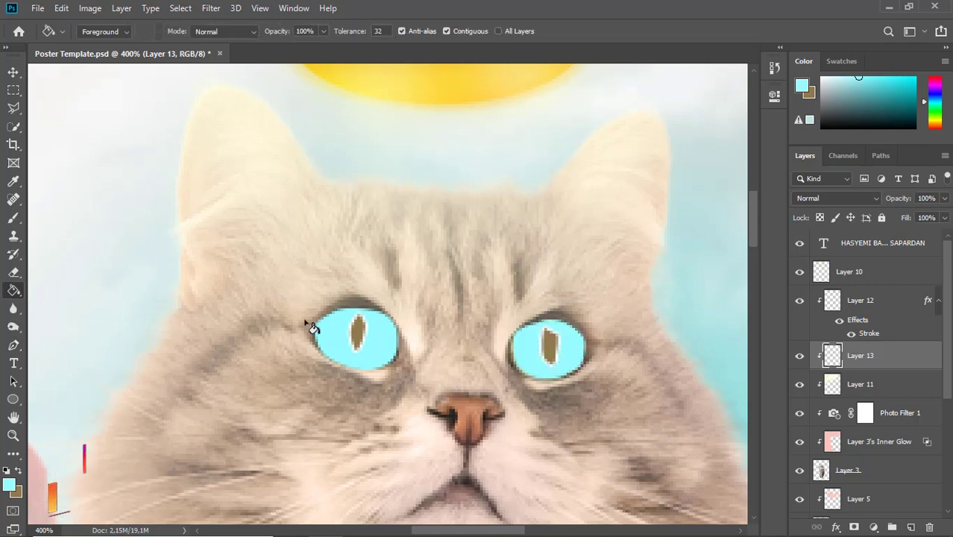
{"action": "key", "text": "ctrl+minus"}
{"action": "key", "text": "ctrl+minus"}
{"action": "key", "text": "ctrl+minus"}
{"action": "key", "text": "ctrl+minus"}
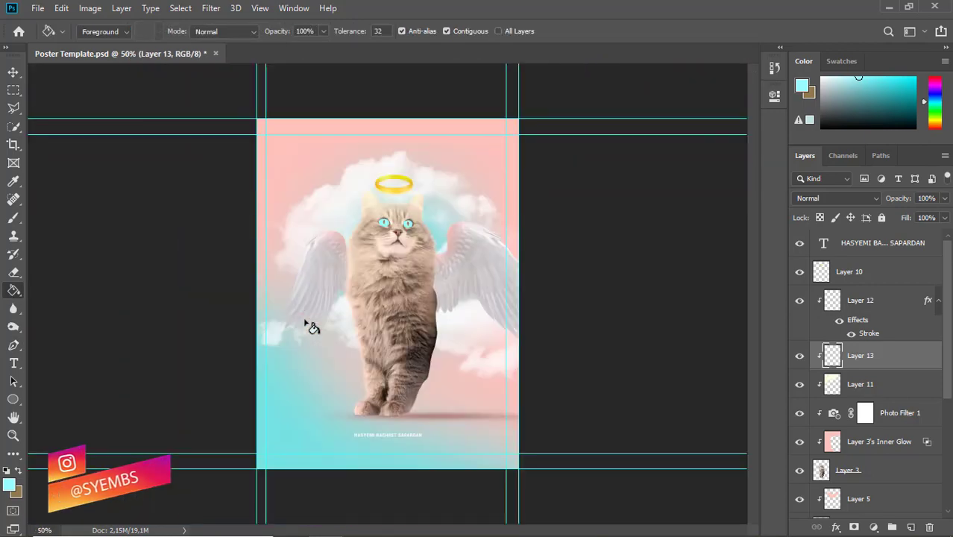
- Add a new empty layer above Layer 10
{"action": "key", "text": "ctrl+plus"}
{"action": "left_click_drag", "start_coordinate": [749, 326], "coordinate": [751, 312]}
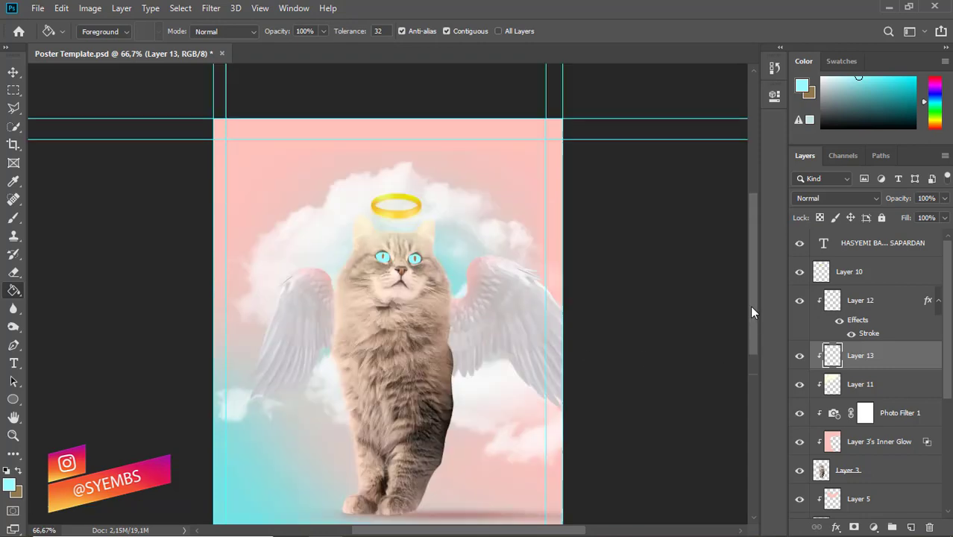
{"action": "left_click", "coordinate": [869, 275]}
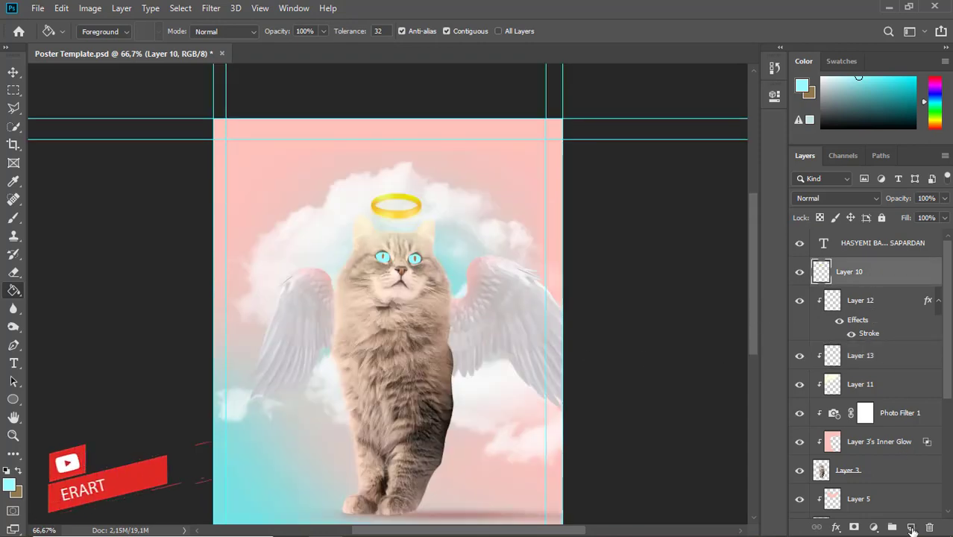
{"action": "key", "text": "ctrl+shift+alt+n"}
- Draw a thin 21 × 197 px rectangle left of the cat's head with a black-to-white gradient fill
{"action": "left_click", "coordinate": [14, 400]}
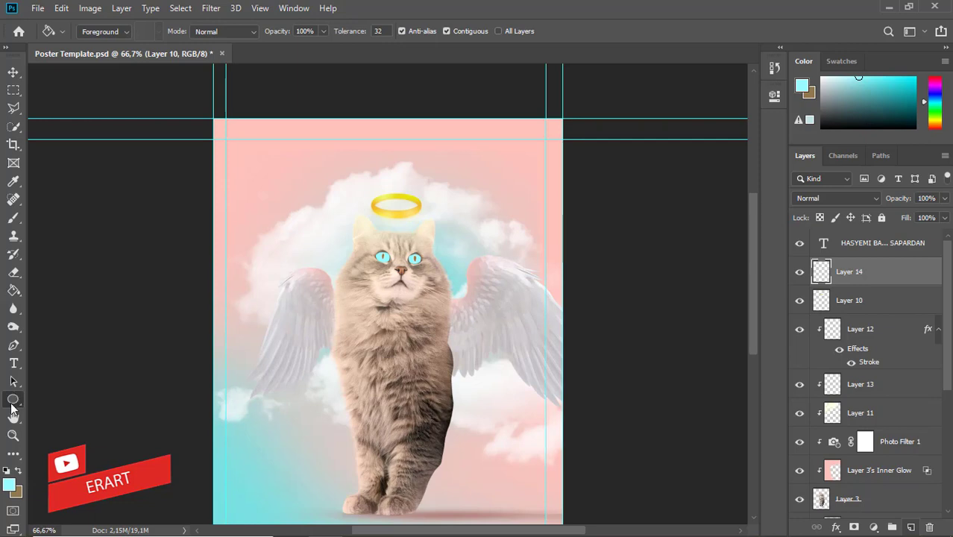
{"action": "right_click", "coordinate": [12, 400]}
{"action": "left_click", "coordinate": [82, 396]}
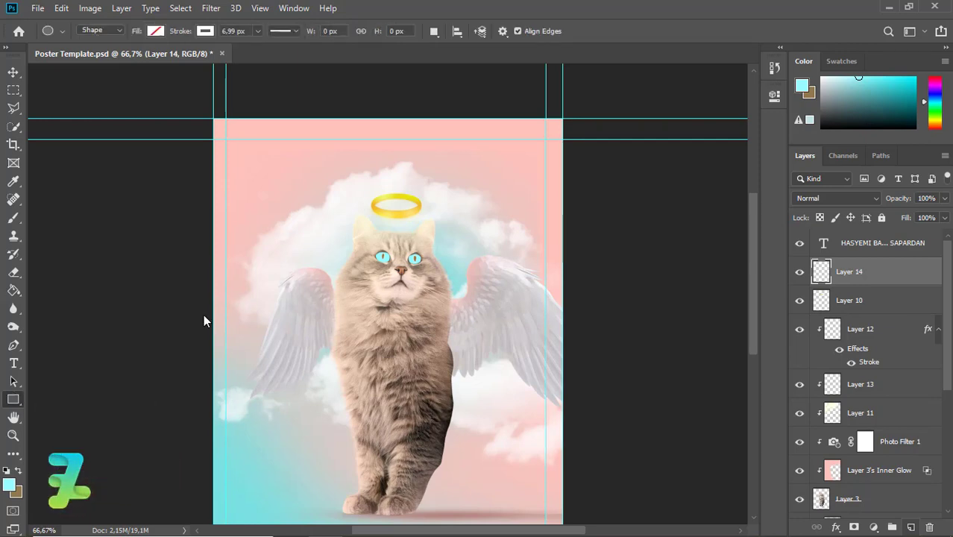
{"action": "left_click", "coordinate": [261, 278]}
{"action": "left_click_drag", "start_coordinate": [264, 288], "coordinate": [253, 197]}
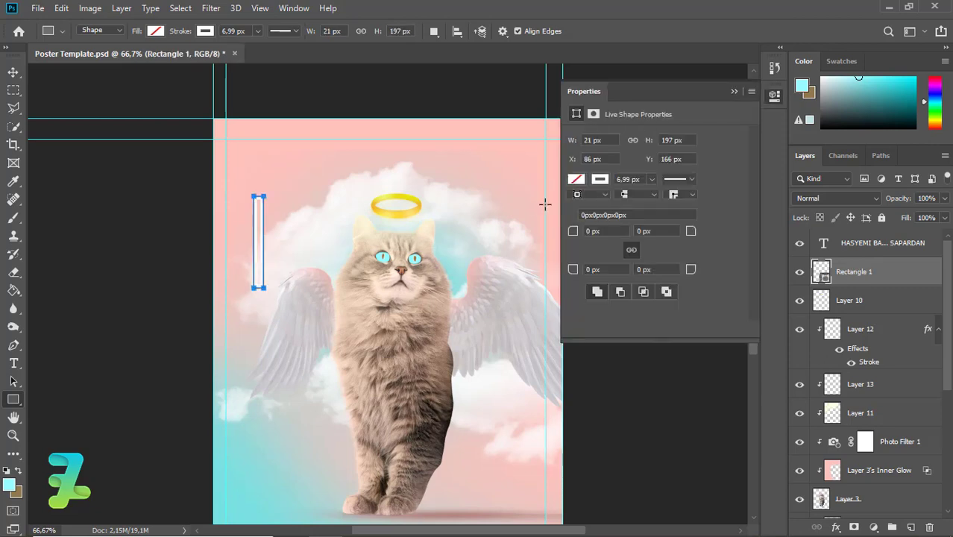
{"action": "left_click", "coordinate": [576, 179]}
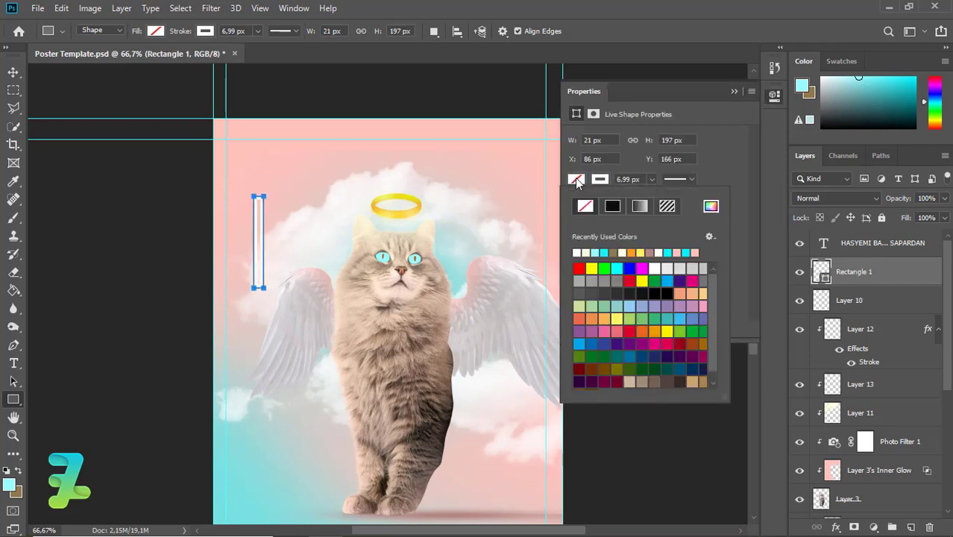
{"action": "left_click", "coordinate": [645, 205]}
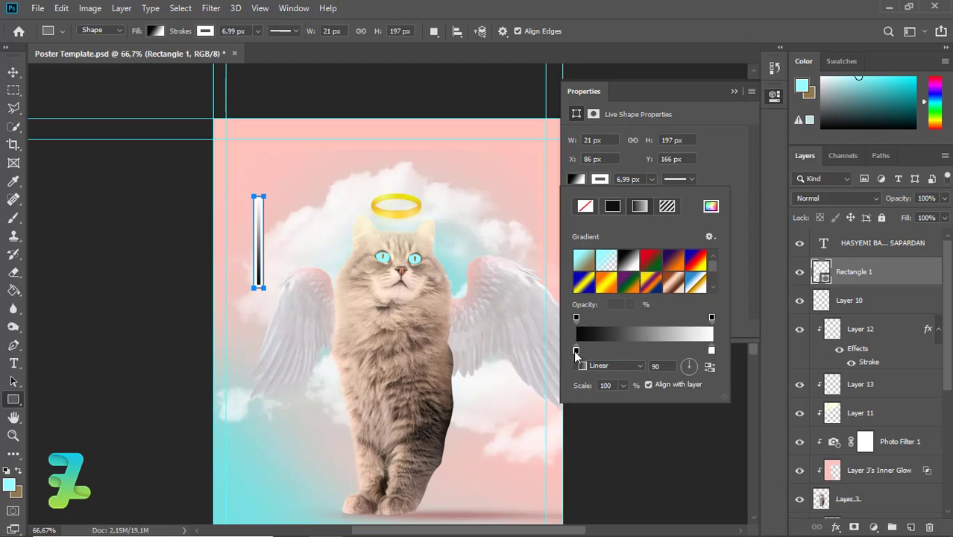
- Set the gradient's first color stop to a pale pink sampled from the poster
{"action": "double_click", "coordinate": [575, 351]}
{"action": "left_click", "coordinate": [521, 128]}
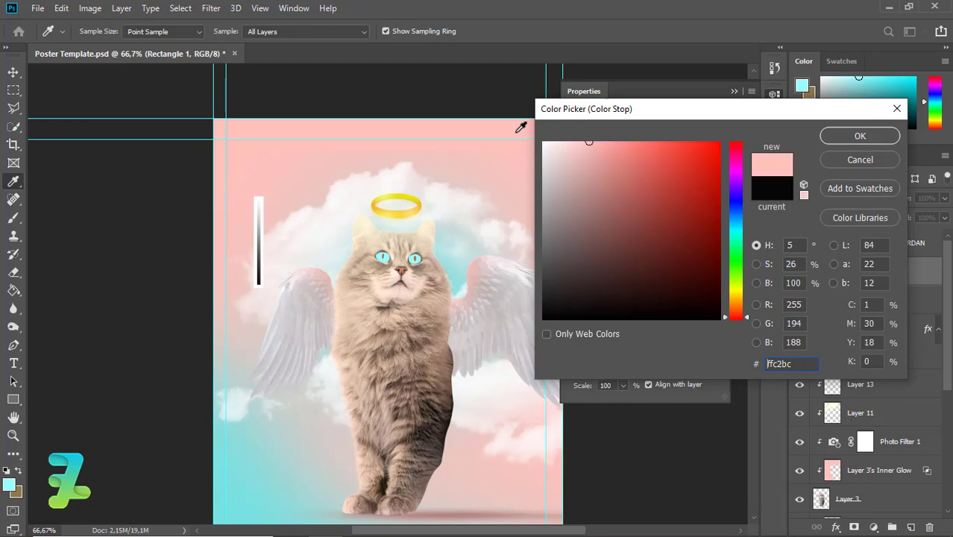
{"action": "left_click", "coordinate": [735, 155]}
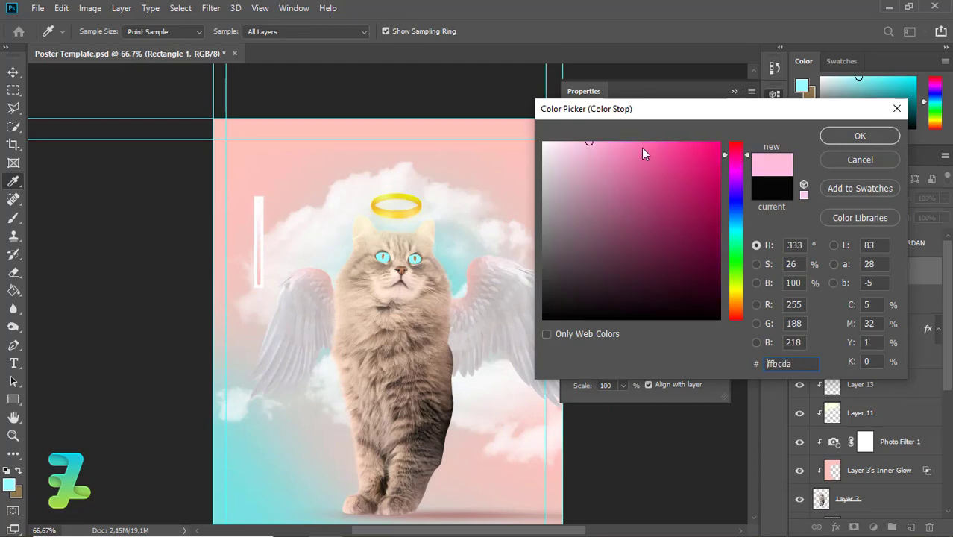
{"action": "left_click_drag", "start_coordinate": [660, 141], "coordinate": [610, 142]}
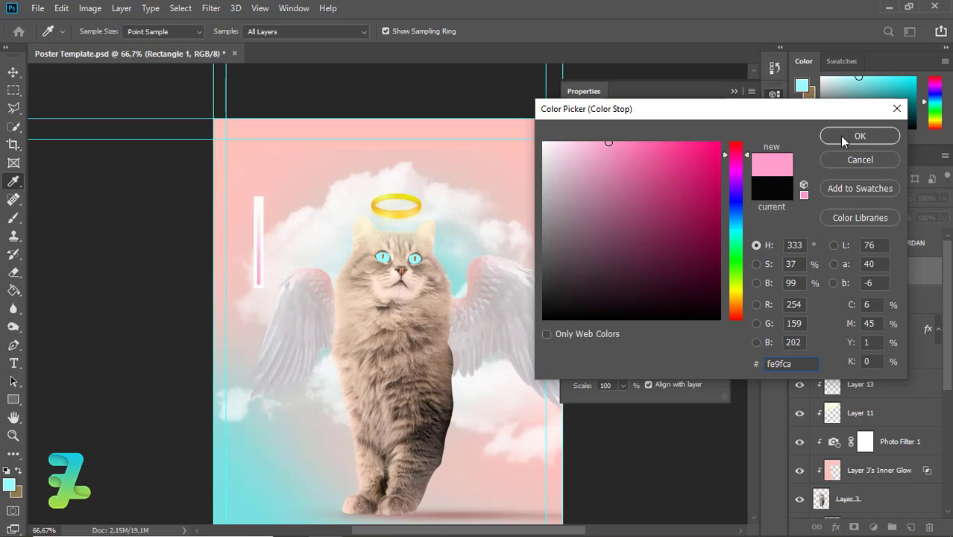
{"action": "left_click", "coordinate": [316, 167]}
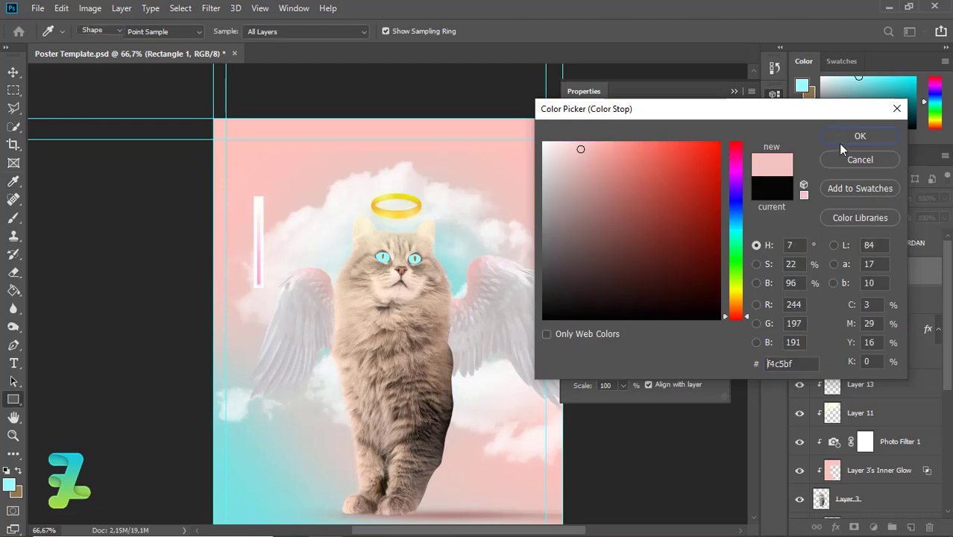
{"action": "left_click", "coordinate": [840, 141]}
- Change the second gradient stop to bright cyan 00d8ff
{"action": "double_click", "coordinate": [712, 351]}
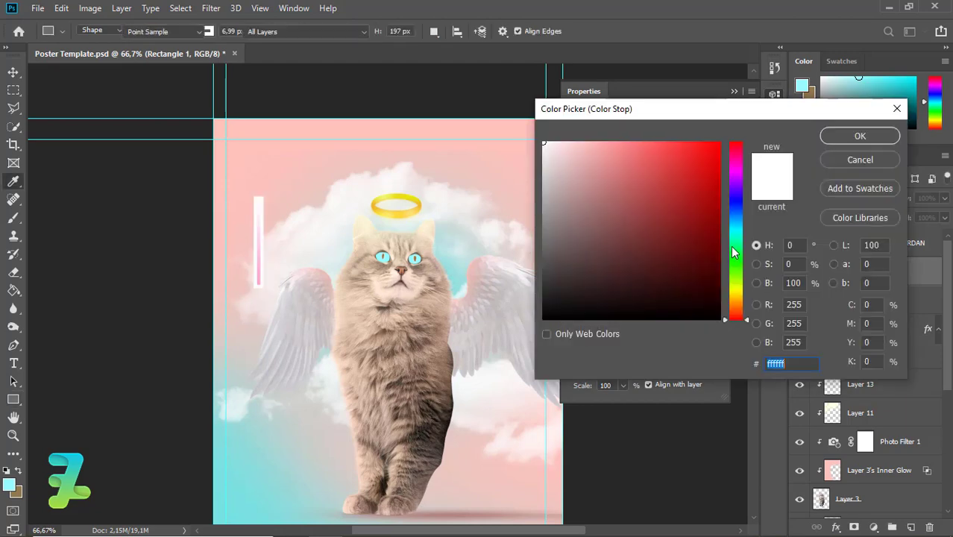
{"action": "left_click", "coordinate": [737, 226]}
{"action": "left_click", "coordinate": [718, 142]}
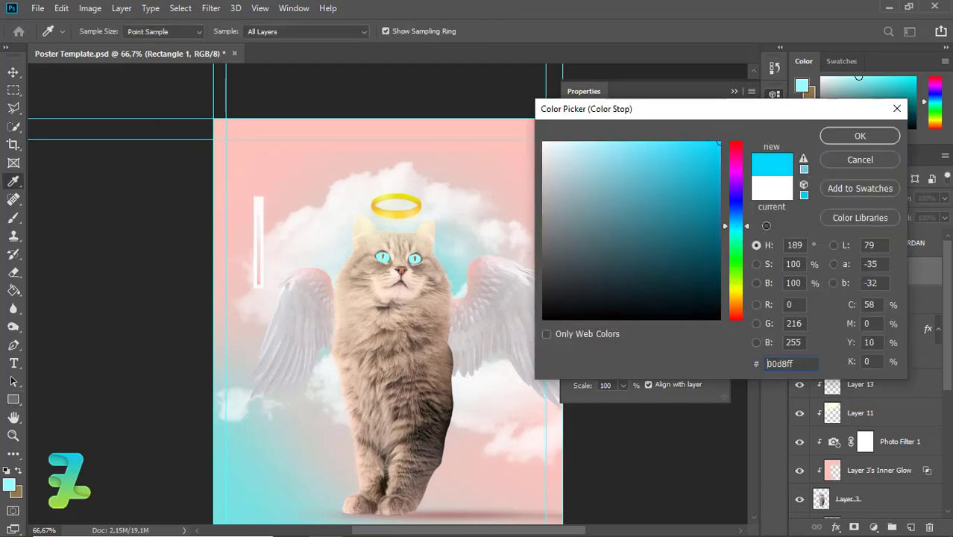
{"action": "left_click", "coordinate": [836, 137]}
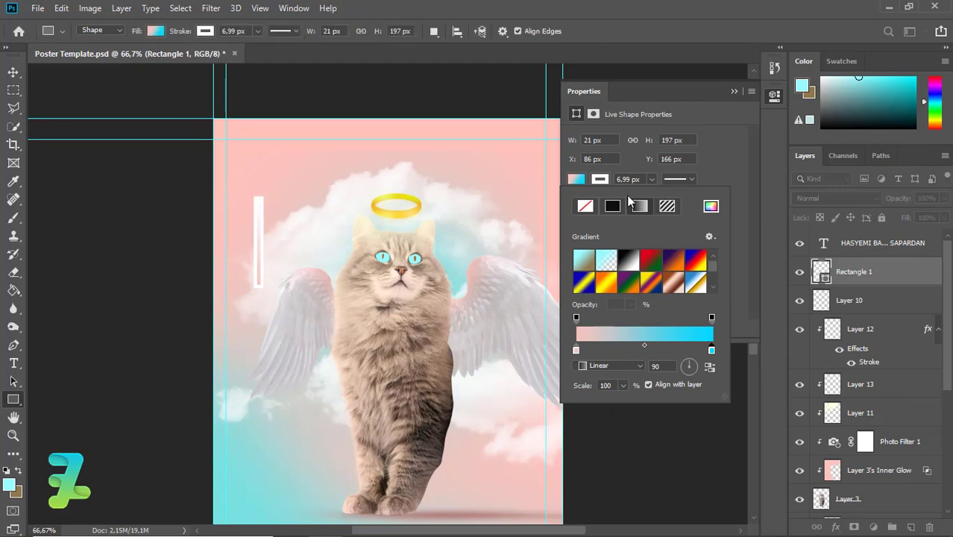
{"action": "left_click", "coordinate": [603, 185]}
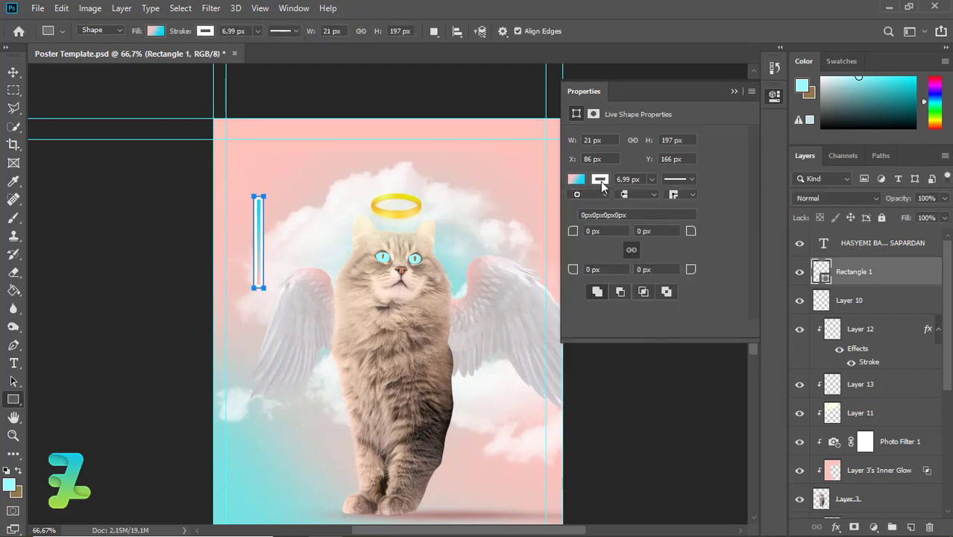
{"action": "left_click", "coordinate": [601, 181]}
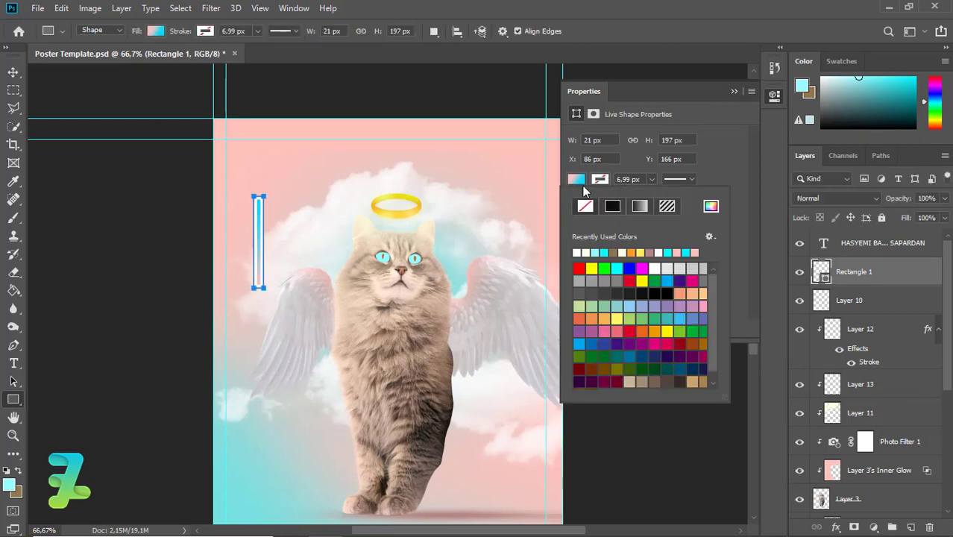
{"action": "left_click", "coordinate": [576, 180]}
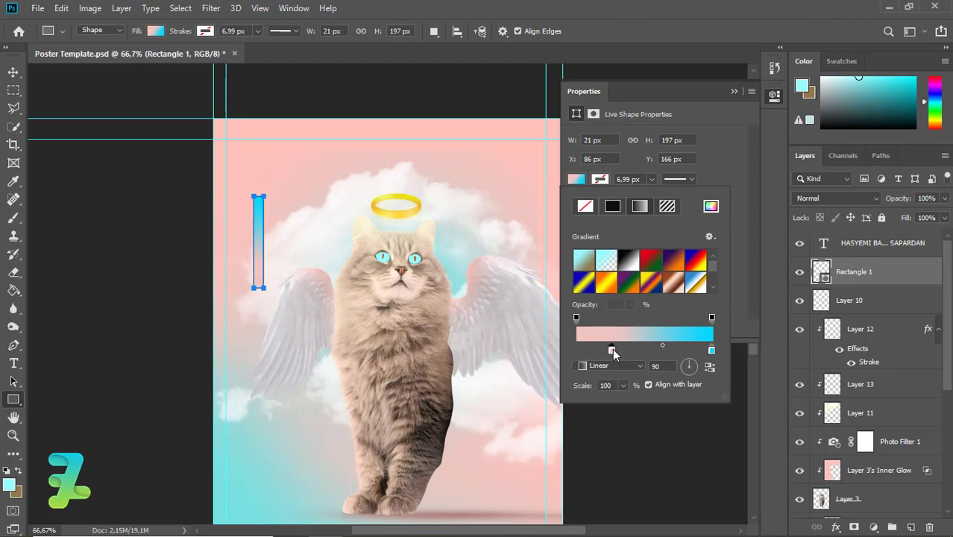
- Shift the cyan gradient stop slightly toward aqua
{"action": "double_click", "coordinate": [710, 352]}
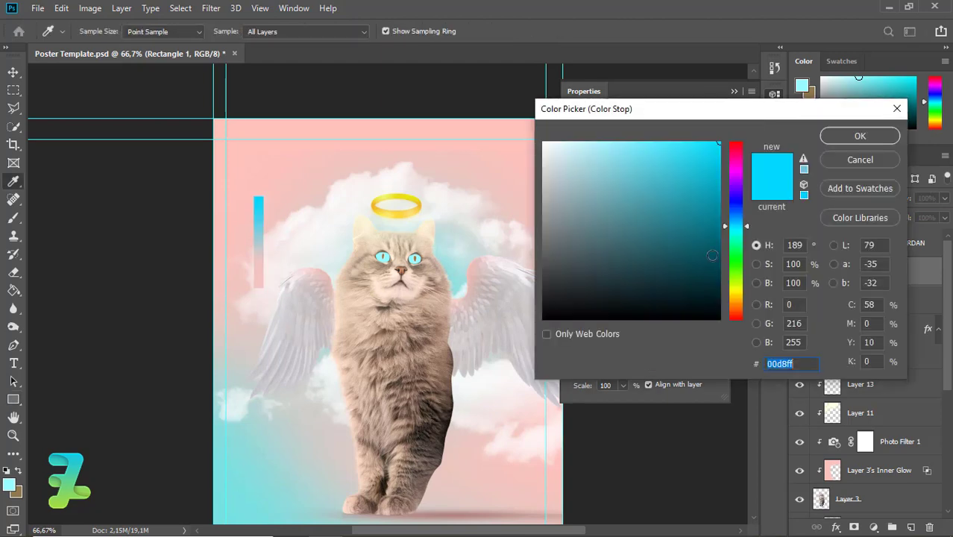
{"action": "left_click_drag", "start_coordinate": [734, 246], "coordinate": [737, 237]}
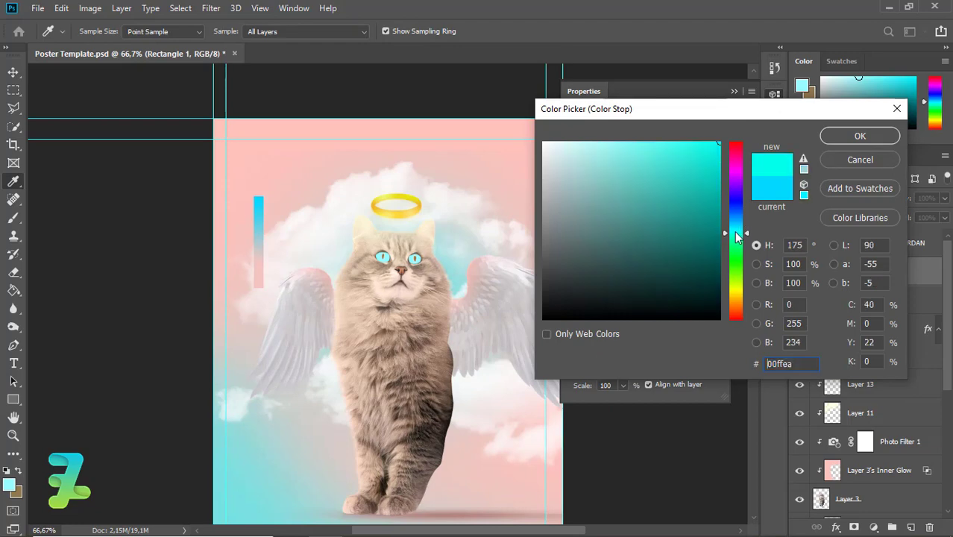
{"action": "left_click", "coordinate": [860, 136]}
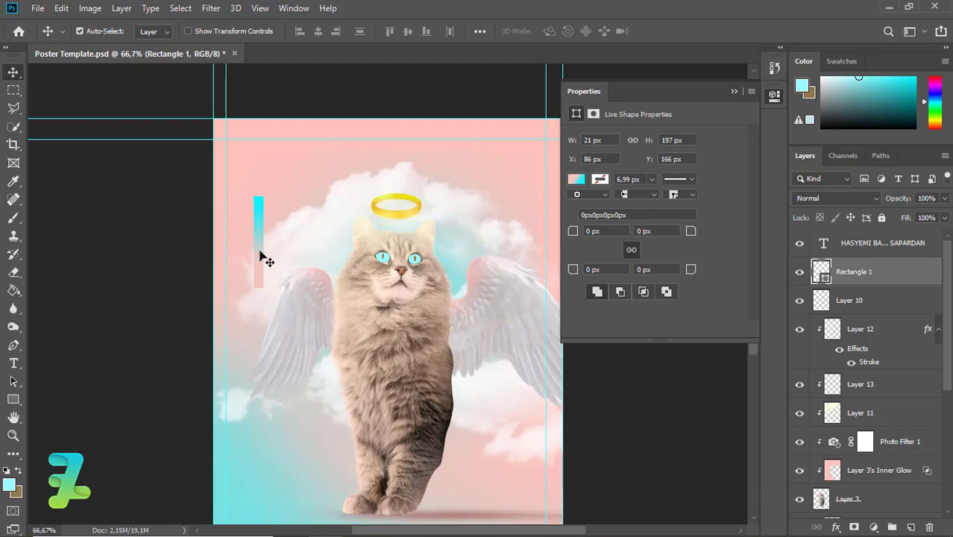
- Nudge the gradient bar slightly right and up, to X 100 px, Y 153 px
{"action": "key", "text": "ctrl"}
{"action": "left_click_drag", "start_coordinate": [261, 233], "coordinate": [264, 245]}
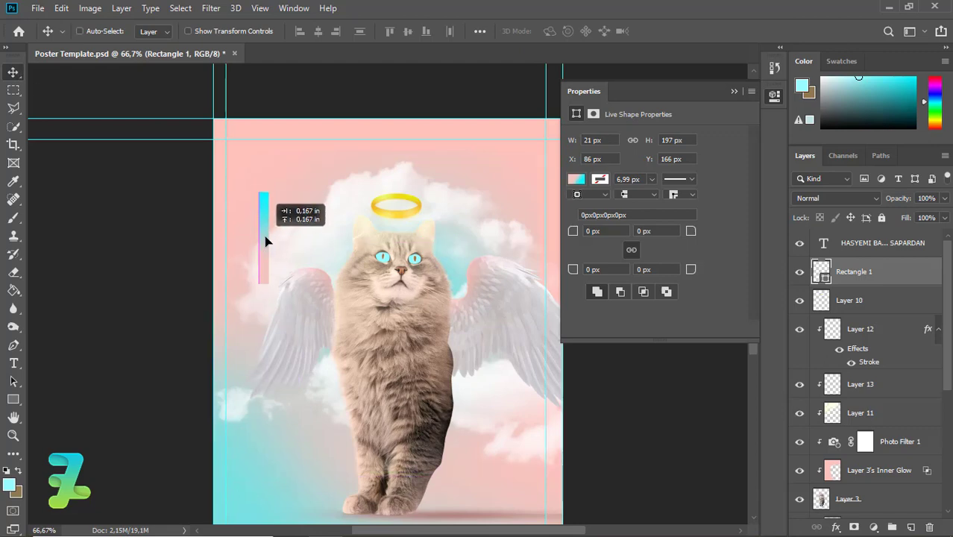
{"action": "left_click_drag", "start_coordinate": [264, 245], "coordinate": [270, 242]}
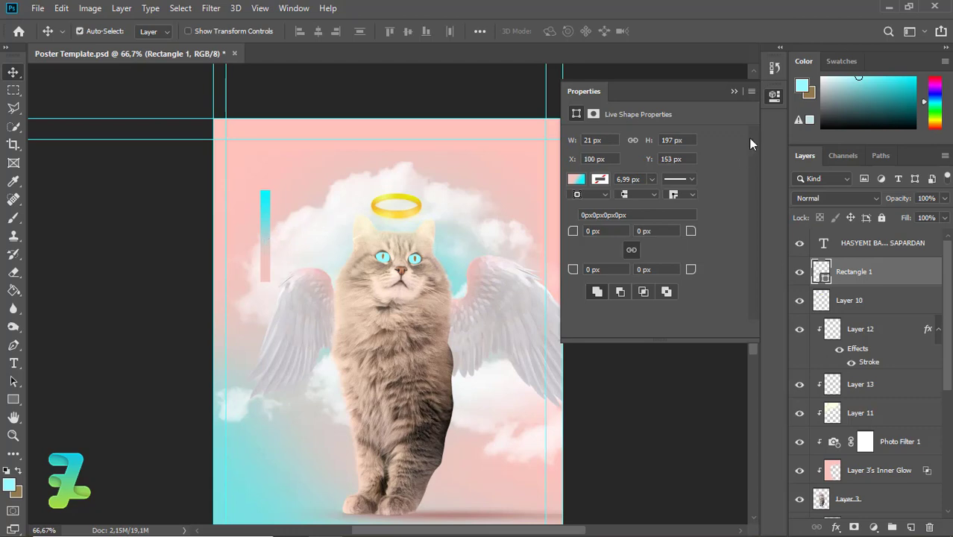
{"action": "left_click", "coordinate": [733, 92]}
- Set the foreground colour to white, ffffff
{"action": "left_click", "coordinate": [9, 485]}
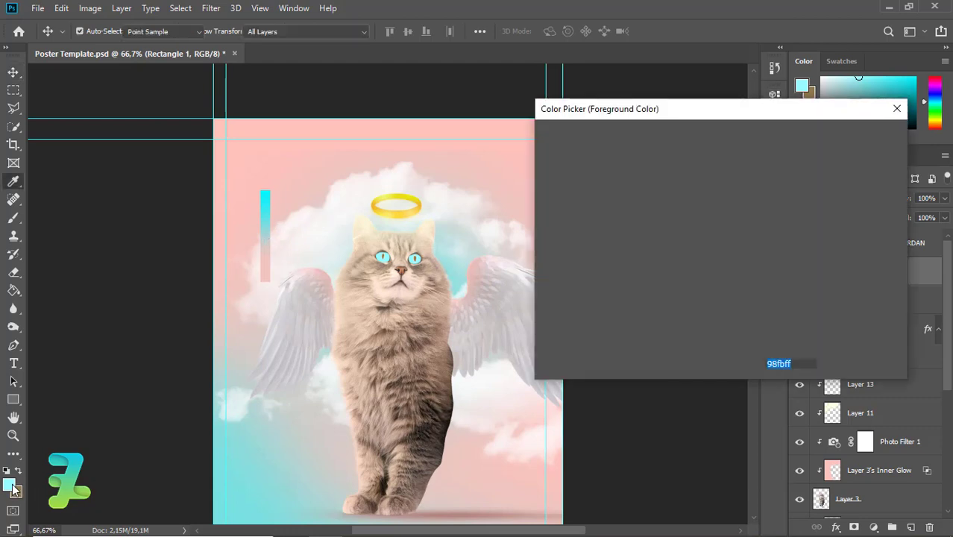
{"action": "type", "text": "ffffff"}
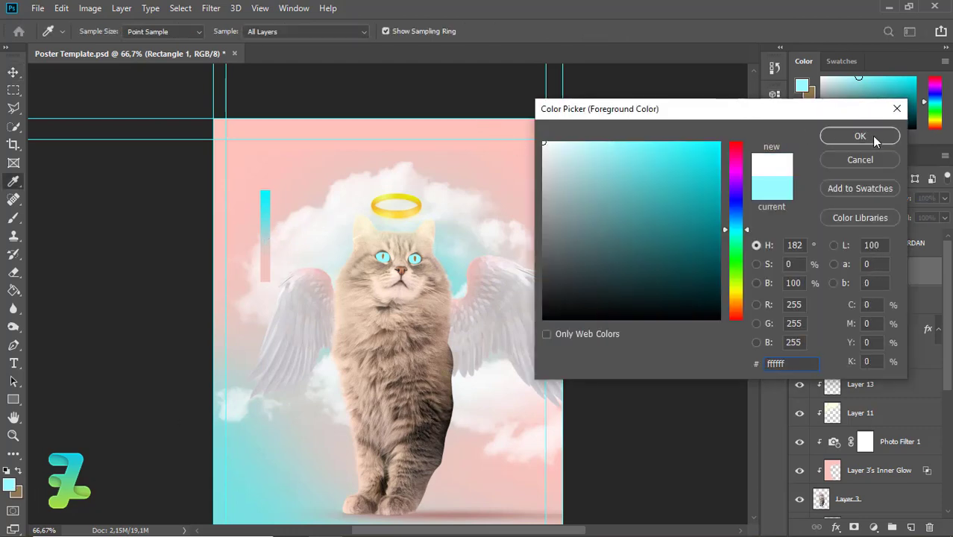
{"action": "left_click", "coordinate": [859, 136]}
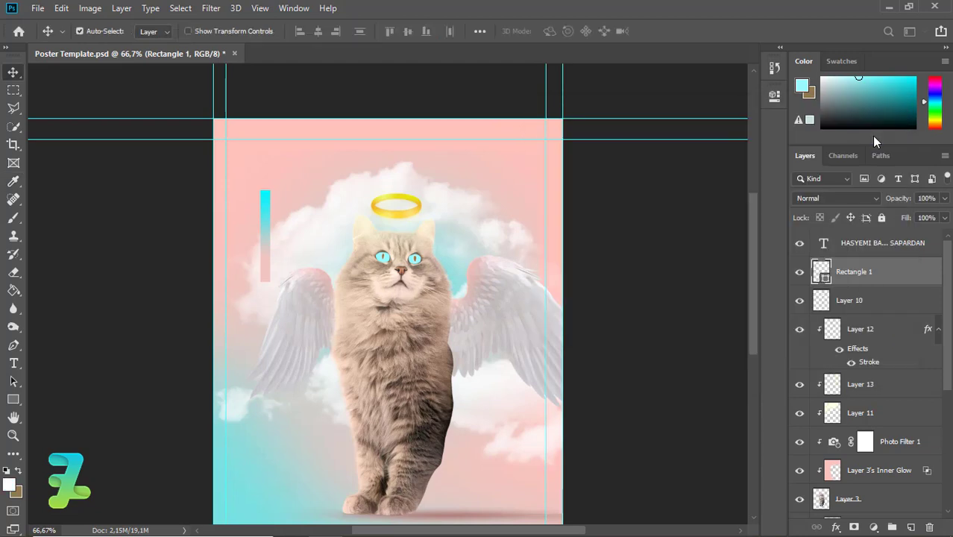
- Create a text layer over the cat's chest and paste in the three text lines
{"action": "left_click", "coordinate": [18, 364]}
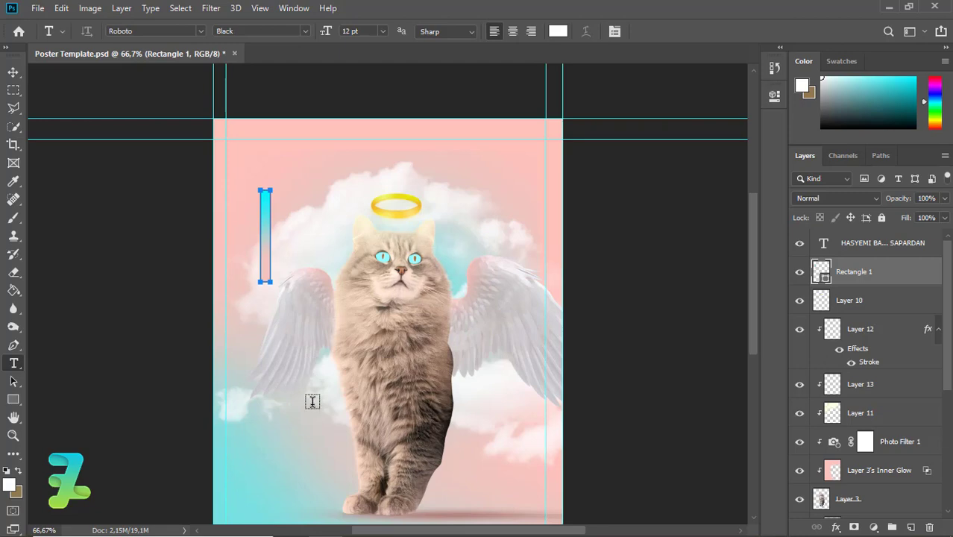
{"action": "left_click", "coordinate": [290, 399]}
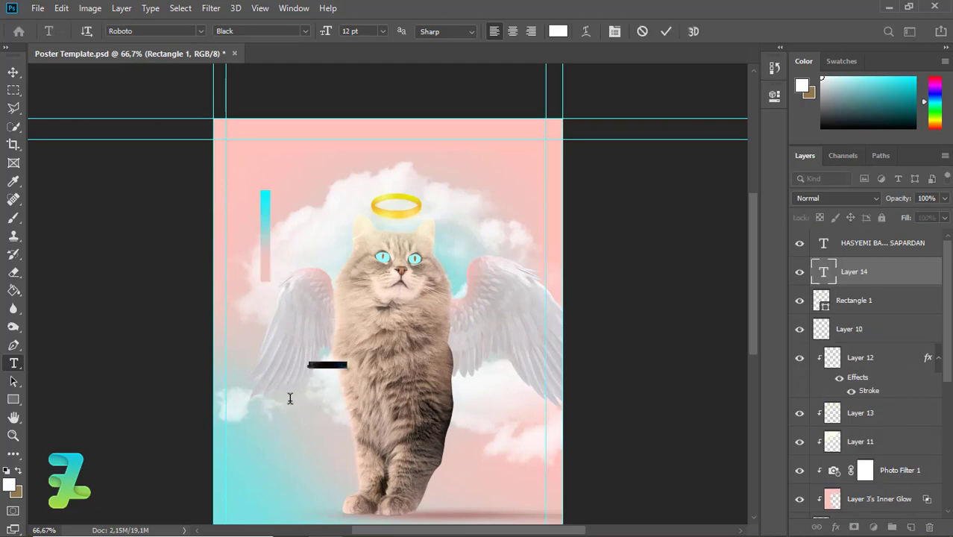
{"action": "key", "text": "BackSpace"}
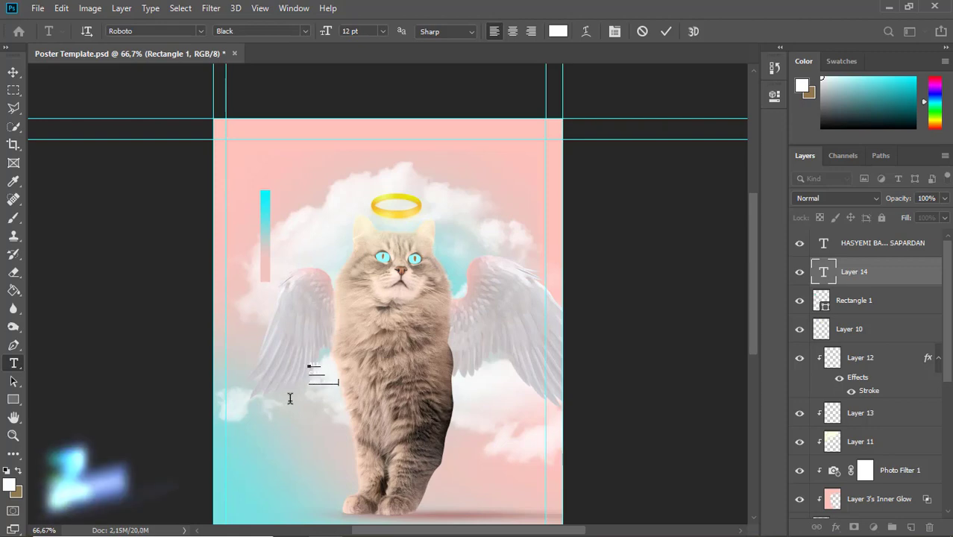
{"action": "key", "text": "ctrl+v"}
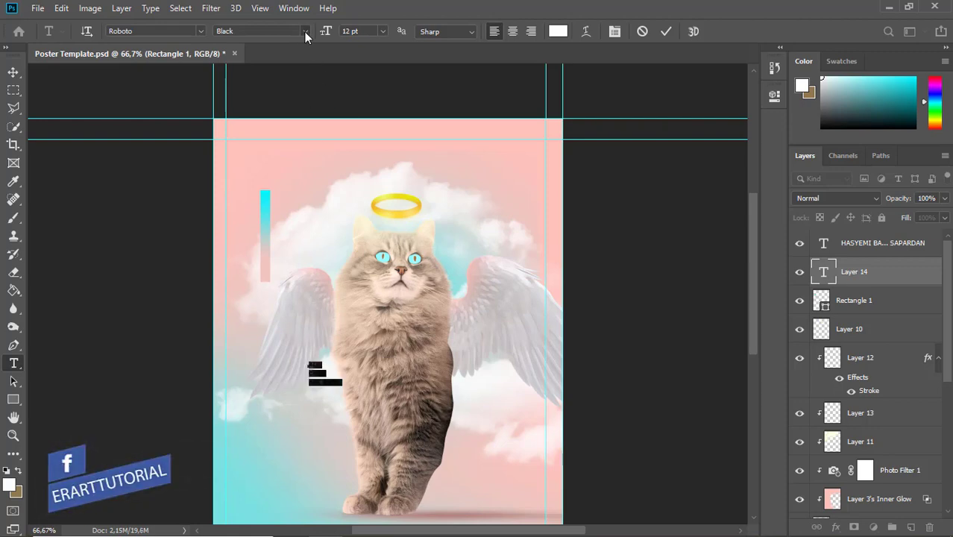
- Set the text to Roboto Regular at 60 pt
{"action": "left_click", "coordinate": [305, 33]}
{"action": "left_click", "coordinate": [272, 149]}
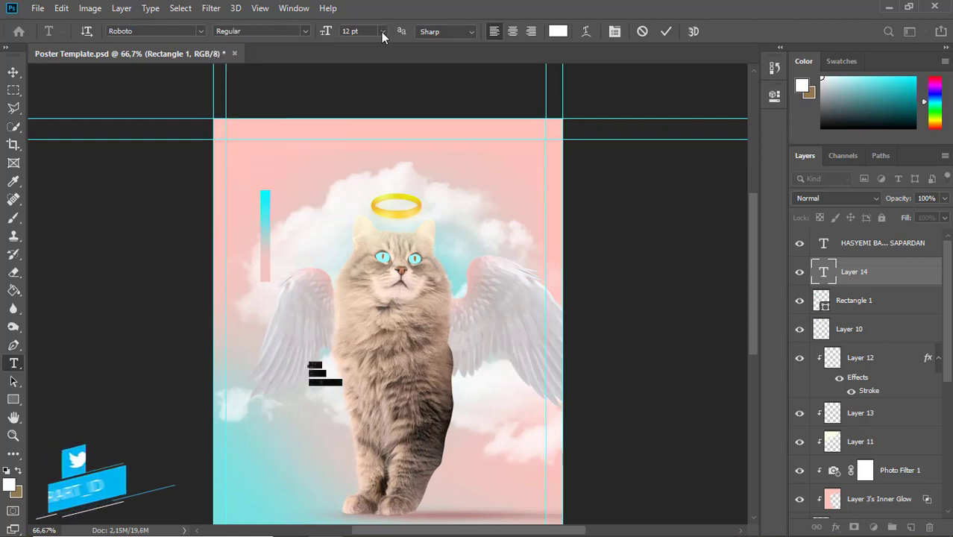
{"action": "left_click", "coordinate": [381, 32]}
{"action": "left_click", "coordinate": [373, 286]}
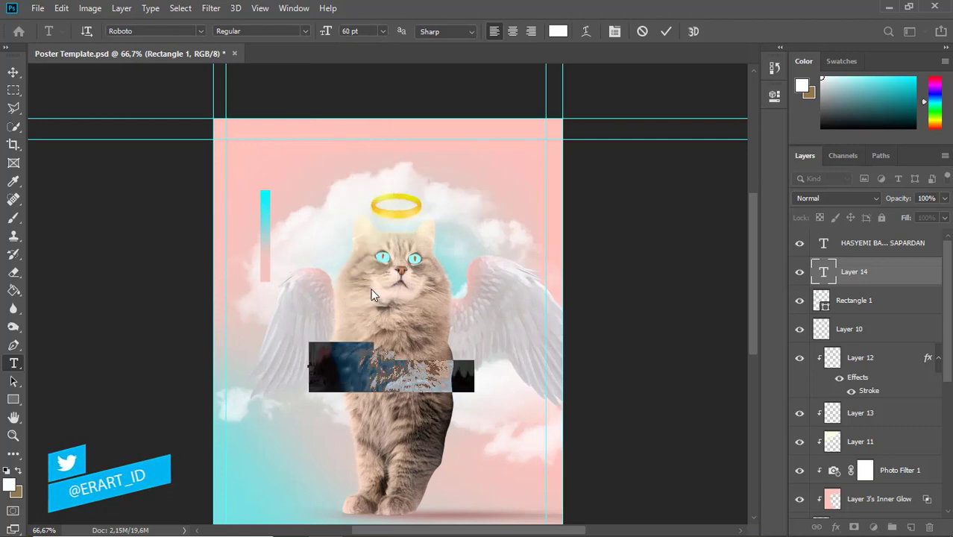
{"action": "left_click", "coordinate": [615, 32]}
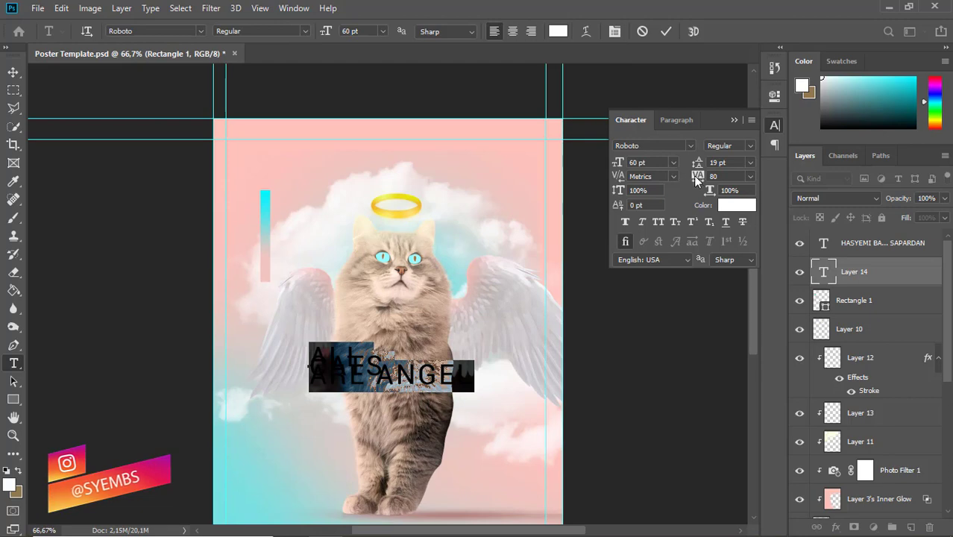
- Give the text 280 tracking and 64 pt leading
{"action": "left_click_drag", "start_coordinate": [696, 180], "coordinate": [705, 178]}
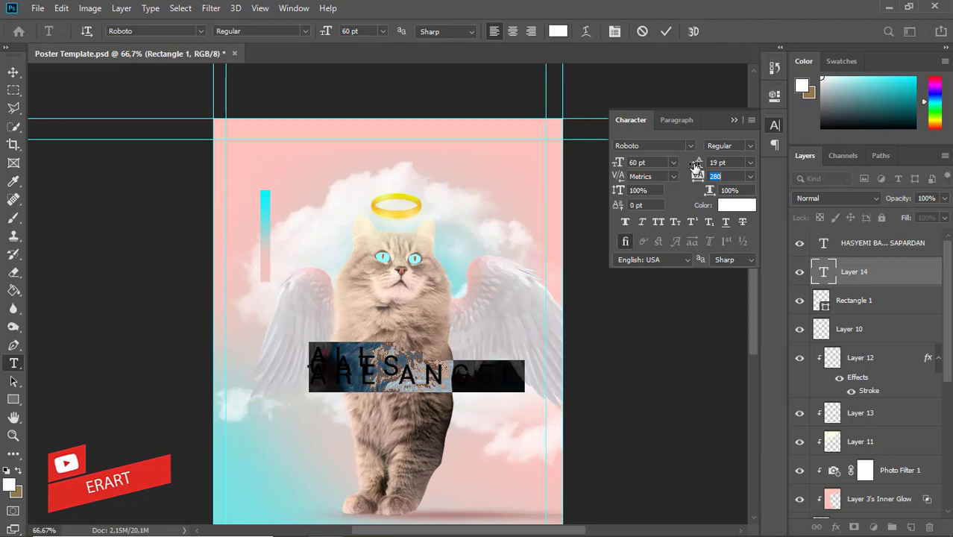
{"action": "left_click", "coordinate": [695, 167]}
{"action": "left_click_drag", "start_coordinate": [701, 166], "coordinate": [725, 163]}
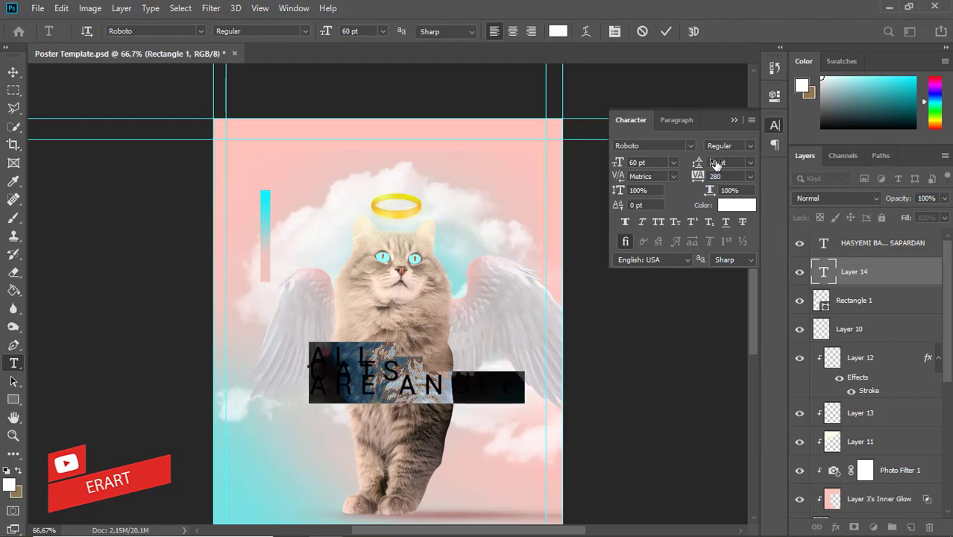
{"action": "key", "text": "shift+Up"}
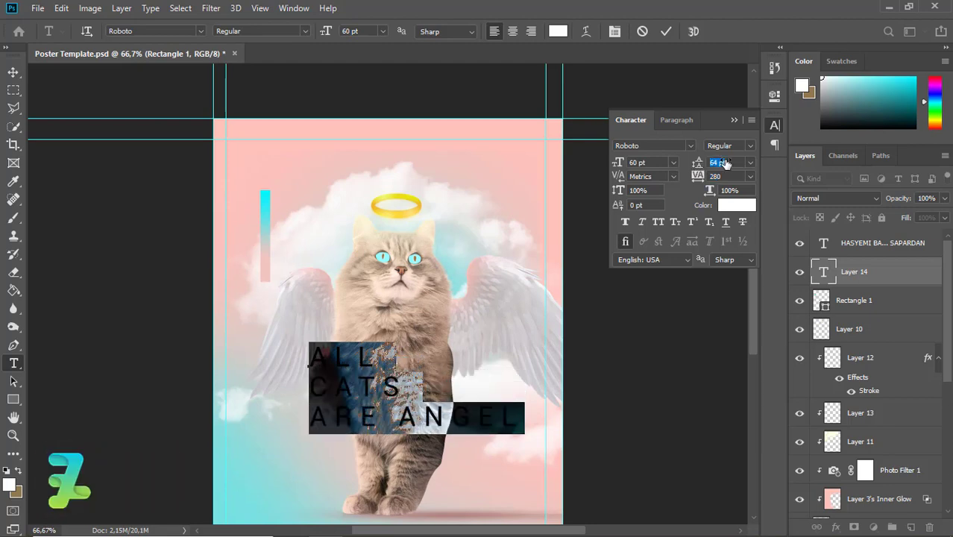
{"action": "left_click", "coordinate": [399, 425]}
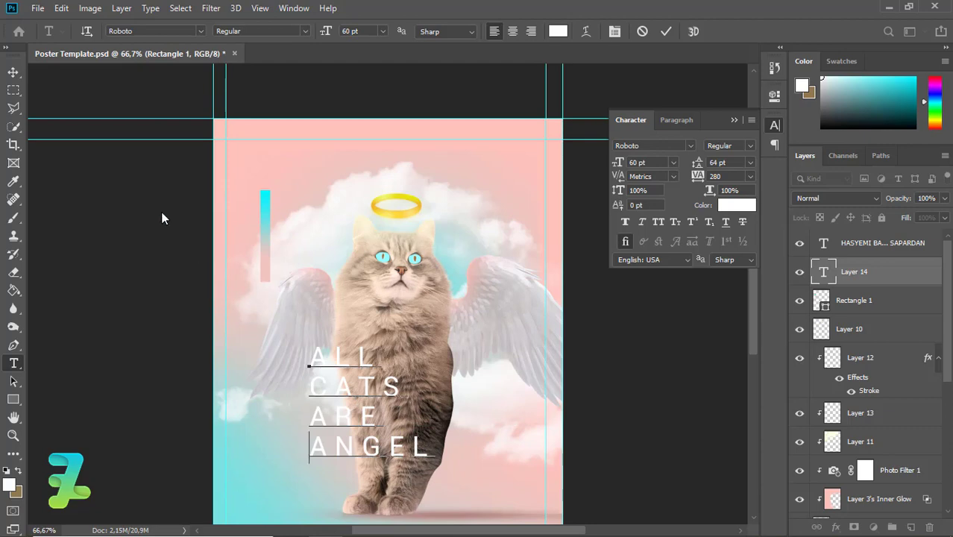
- Commit the text and move the block left and up beside the cat
{"action": "left_click", "coordinate": [12, 71]}
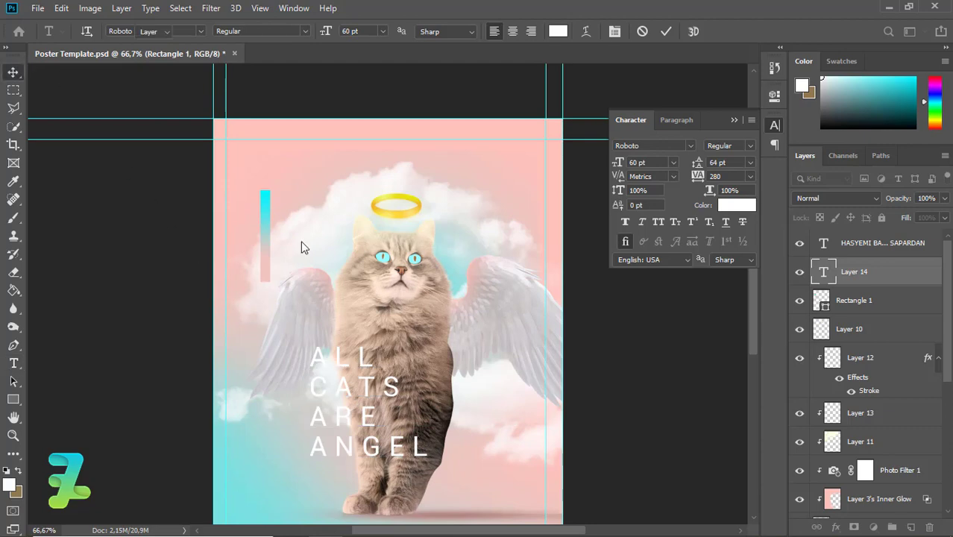
{"action": "left_click_drag", "start_coordinate": [343, 379], "coordinate": [319, 385]}
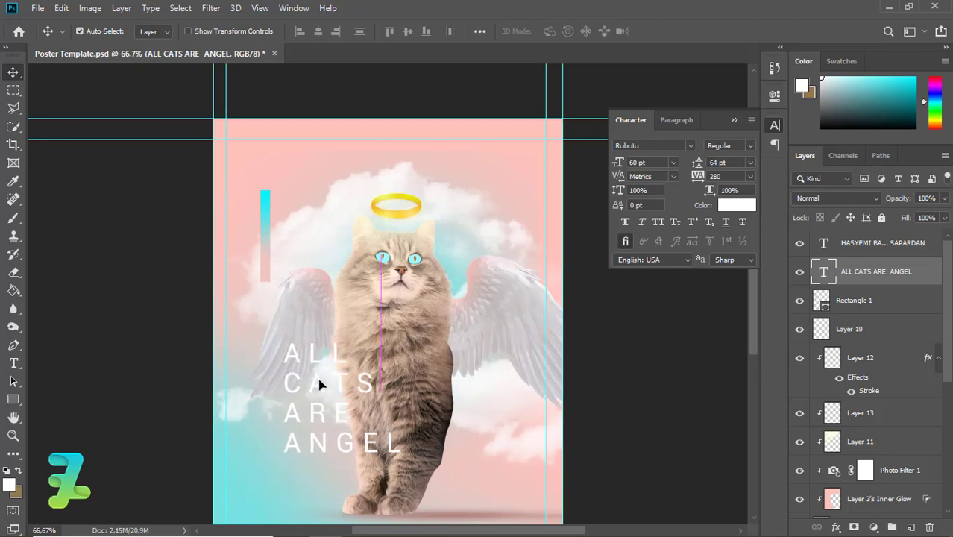
{"action": "left_click", "coordinate": [13, 402]}
- Set the Rectangle tool to no stroke and a white fill
{"action": "left_click", "coordinate": [208, 34]}
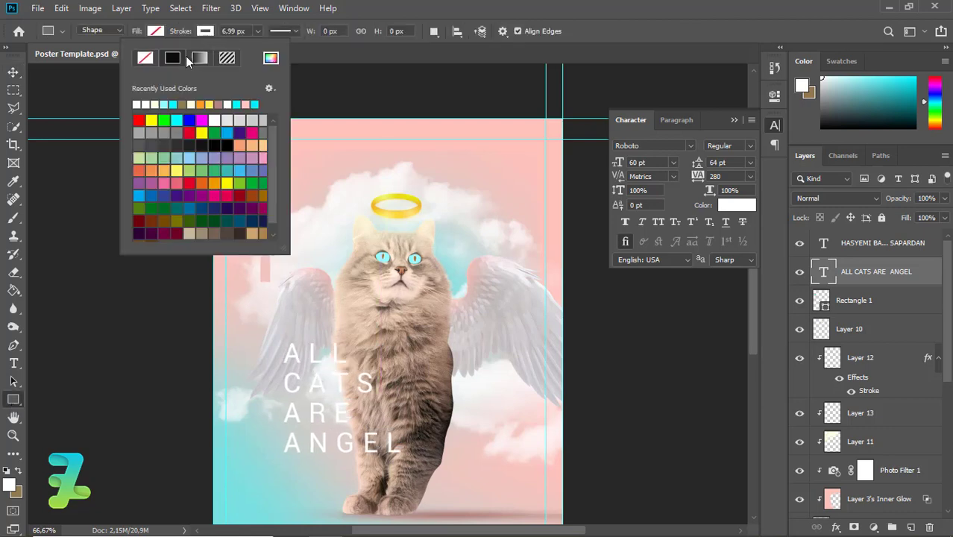
{"action": "left_click", "coordinate": [143, 58]}
{"action": "left_click", "coordinate": [158, 37]}
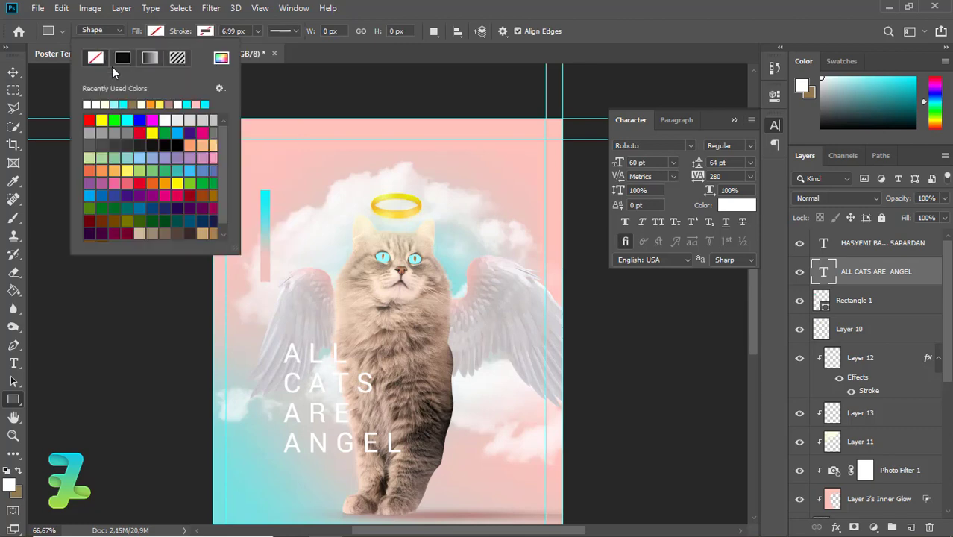
{"action": "left_click", "coordinate": [87, 104]}
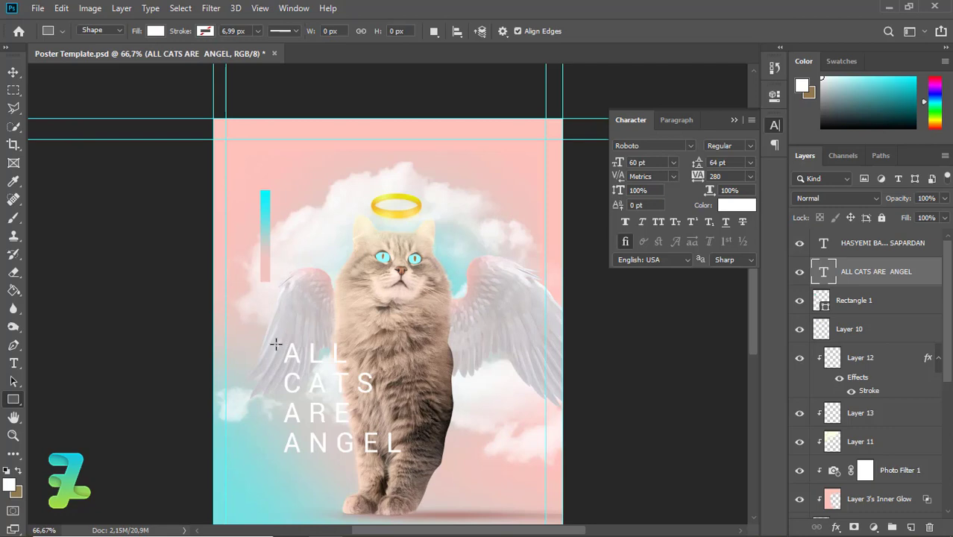
- Draw a thin 6 × 323 px white vertical line left of the text
{"action": "left_click_drag", "start_coordinate": [273, 344], "coordinate": [272, 492]}
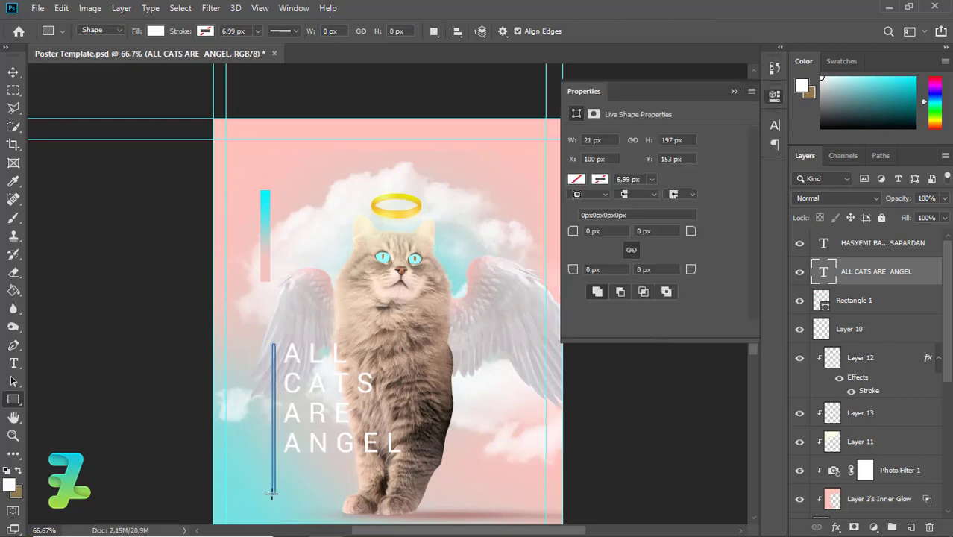
{"action": "left_click", "coordinate": [576, 179]}
{"action": "left_click", "coordinate": [731, 91]}
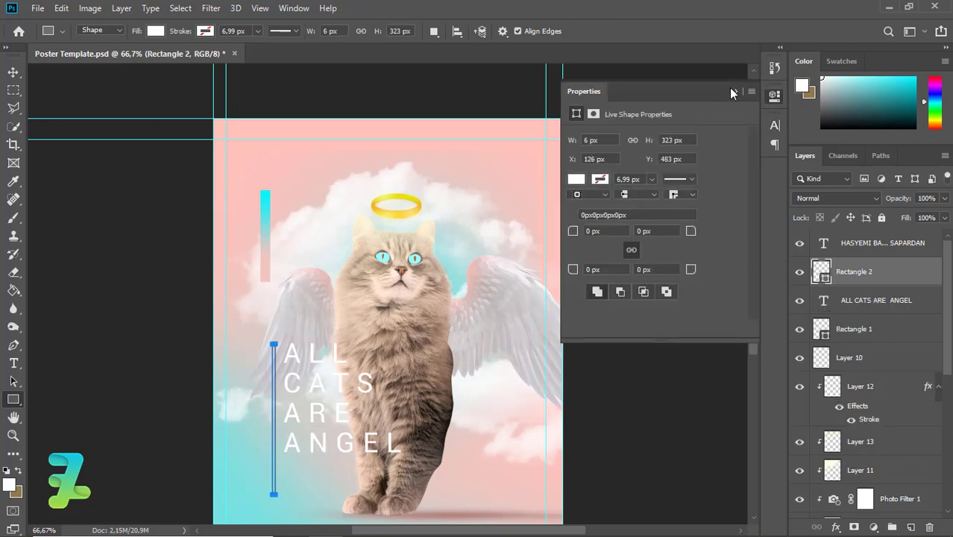
{"action": "left_click", "coordinate": [731, 88]}
{"action": "key", "text": "v"}
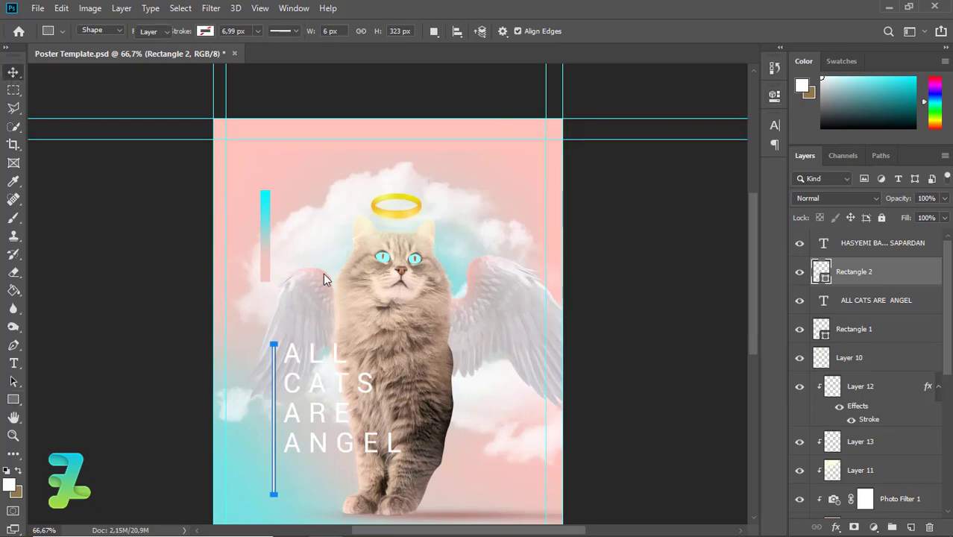
{"action": "key", "text": "v"}
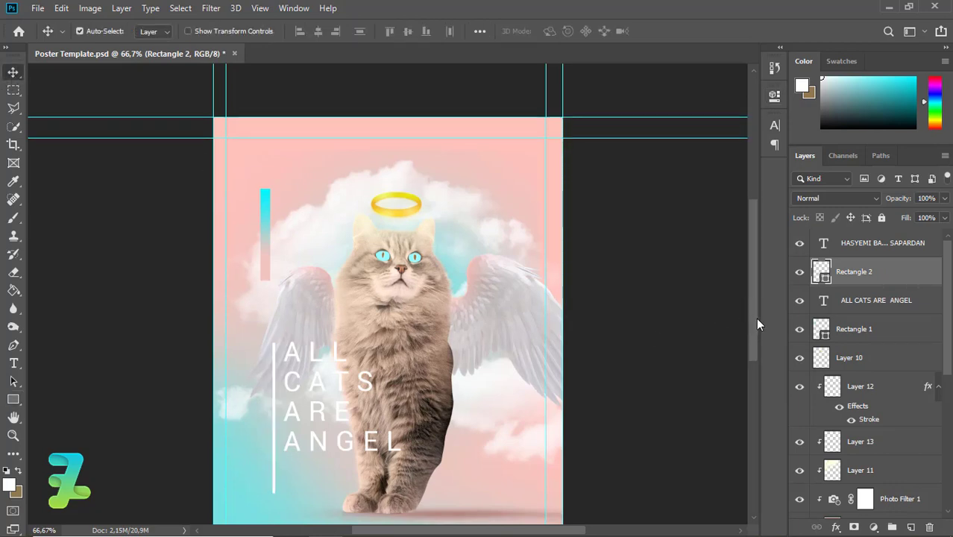
{"action": "scroll", "coordinate": [757, 320], "scroll_direction": "down", "scroll_amount": 1}
- Type '-Mr. Meyow' in a new text layer below ANGEL and select the line
{"action": "left_click", "coordinate": [13, 364]}
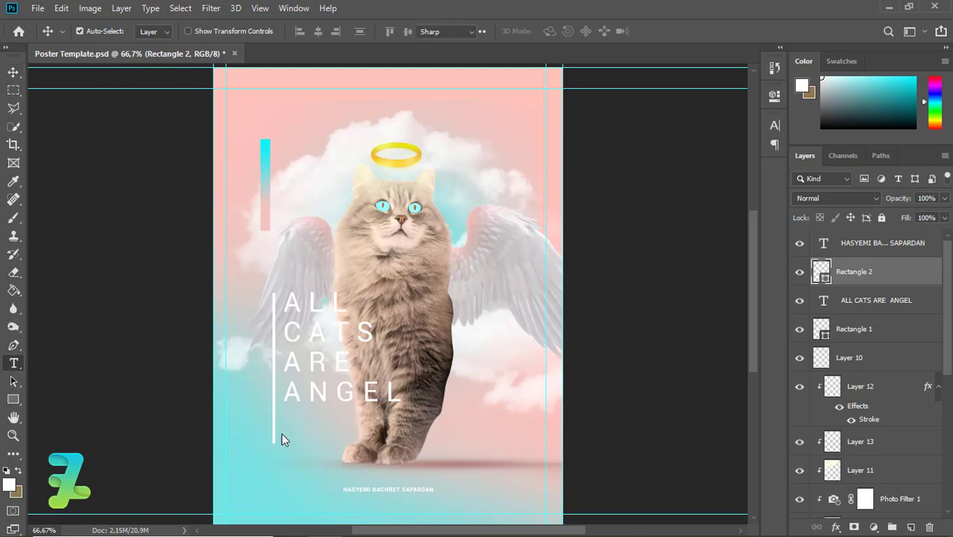
{"action": "left_click", "coordinate": [911, 527]}
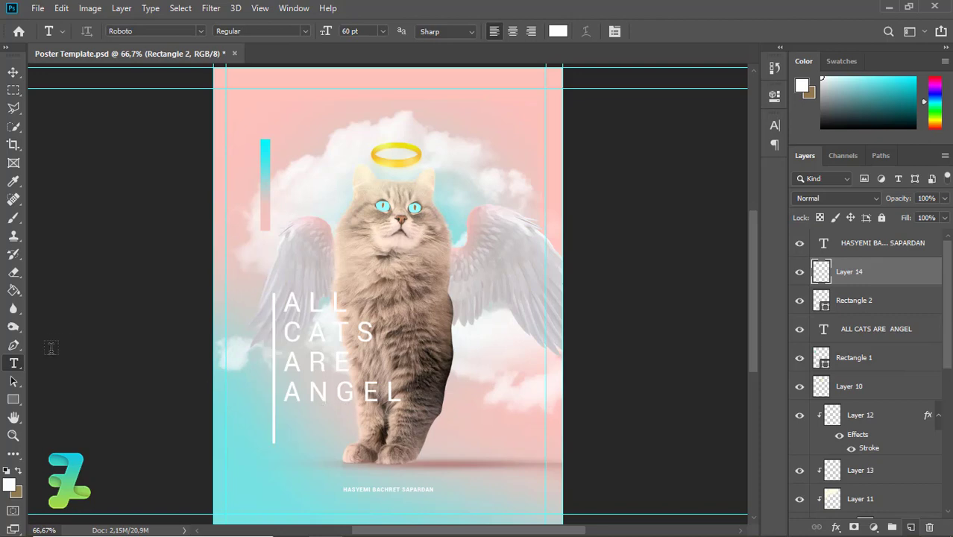
{"action": "left_click", "coordinate": [298, 429]}
{"action": "type", "text": "-"}
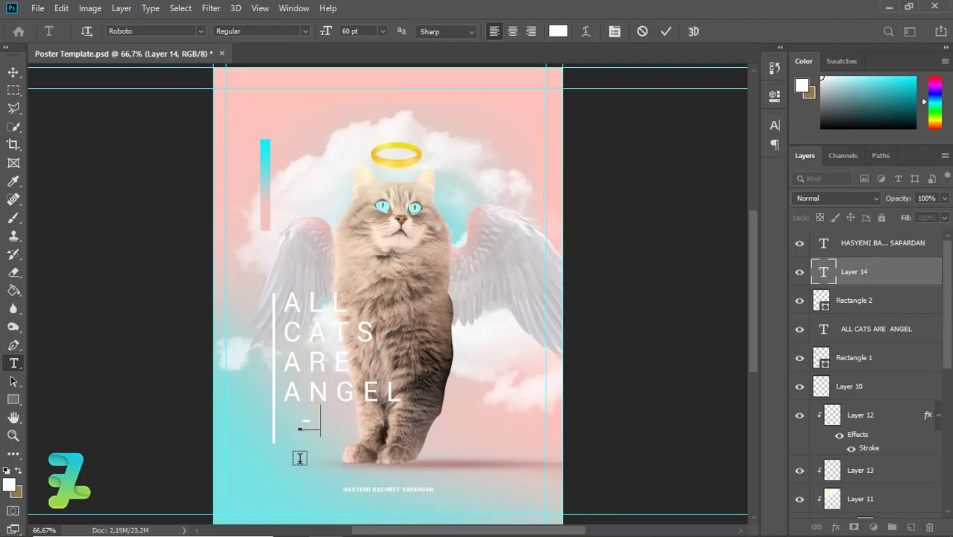
{"action": "type", "text": "mR"}
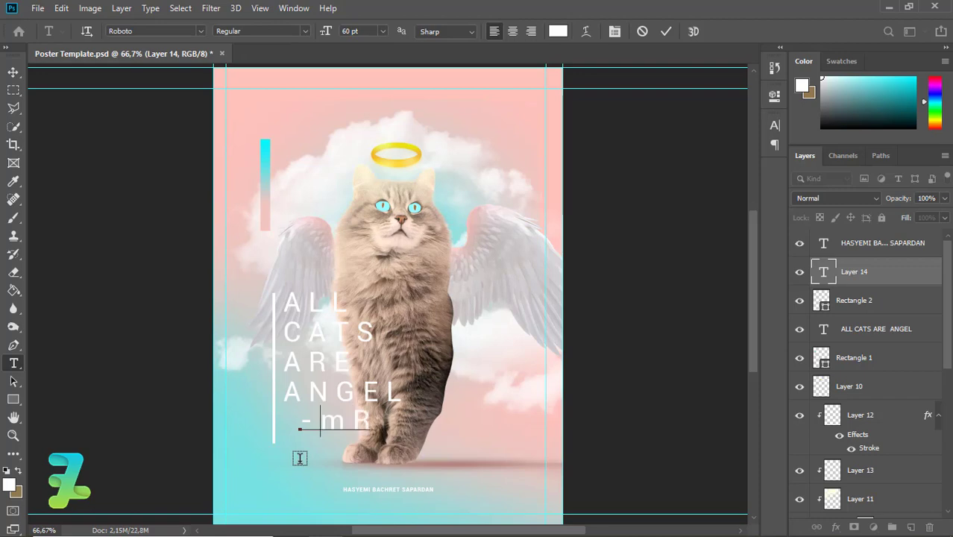
{"action": "key", "text": "BackSpace"}
{"action": "type", "text": "M"}
{"action": "key", "text": "BackSpace"}
{"action": "type", "text": "r."}
{"action": "type", "text": " Meyow"}
{"action": "key", "text": "ctrl+a"}
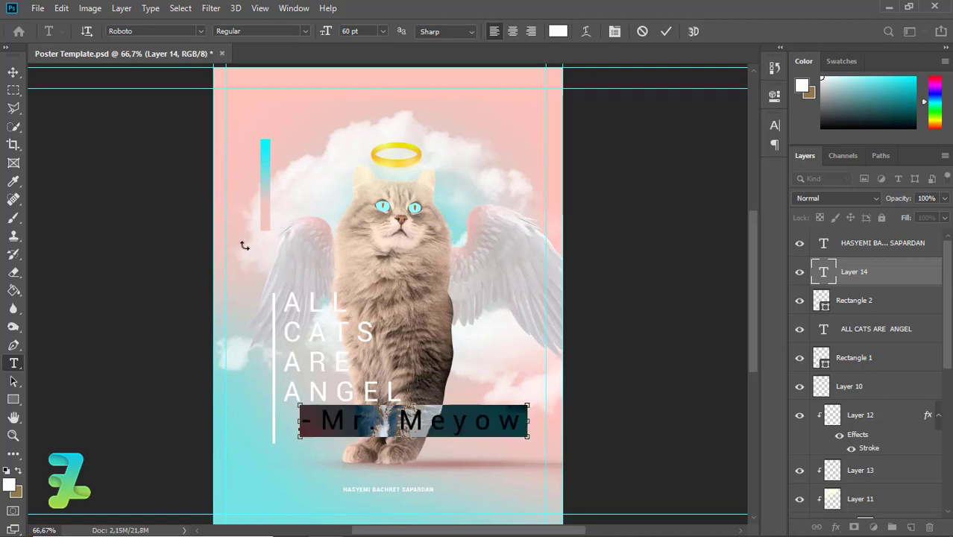
- Browse the font family list and apply Atlantic Bentley to the '-Mr. Meyow' text
{"action": "left_click", "coordinate": [201, 32]}
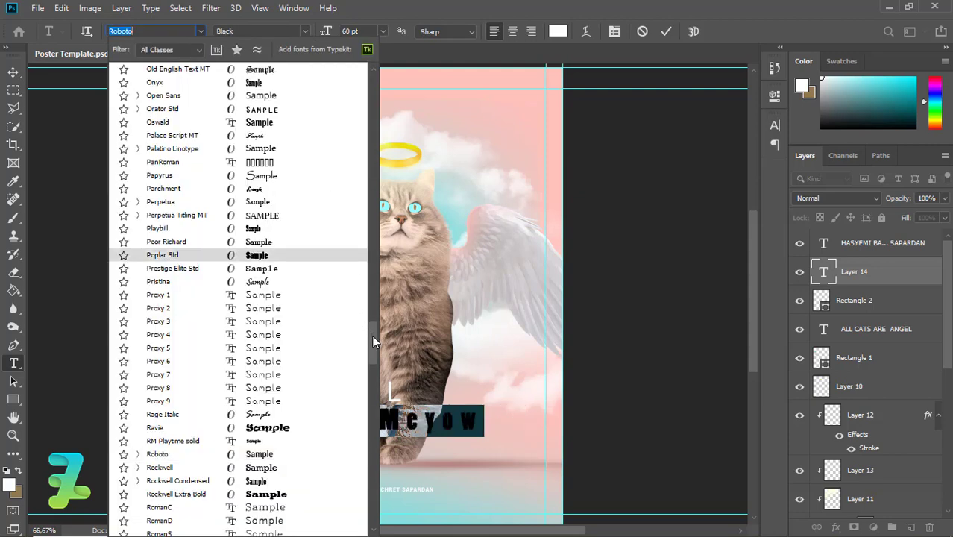
{"action": "left_click_drag", "start_coordinate": [373, 368], "coordinate": [373, 399]}
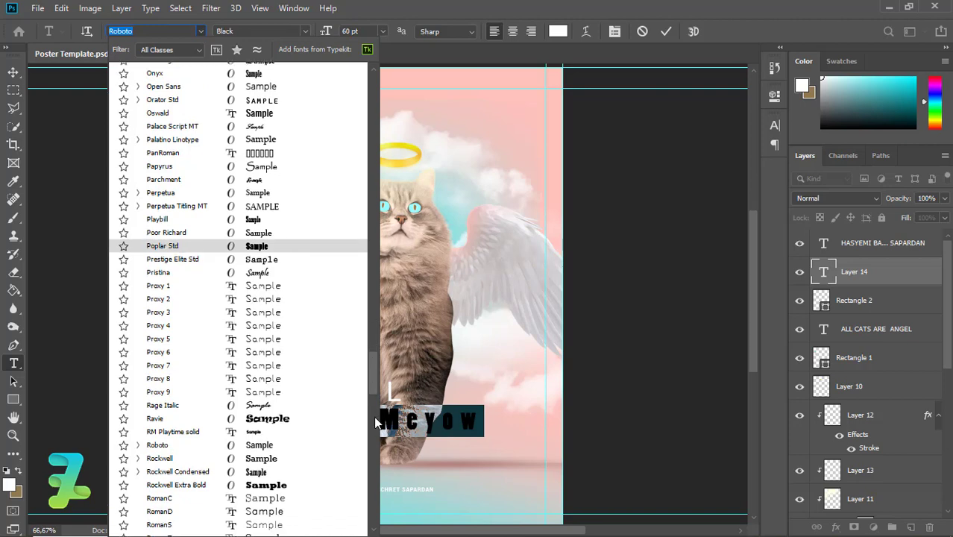
{"action": "left_click", "coordinate": [375, 420]}
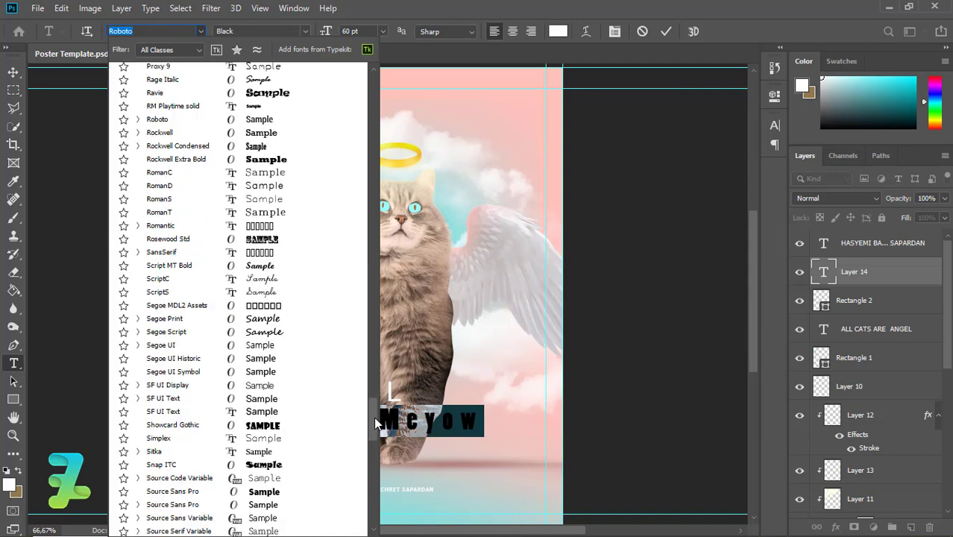
{"action": "left_click", "coordinate": [374, 423]}
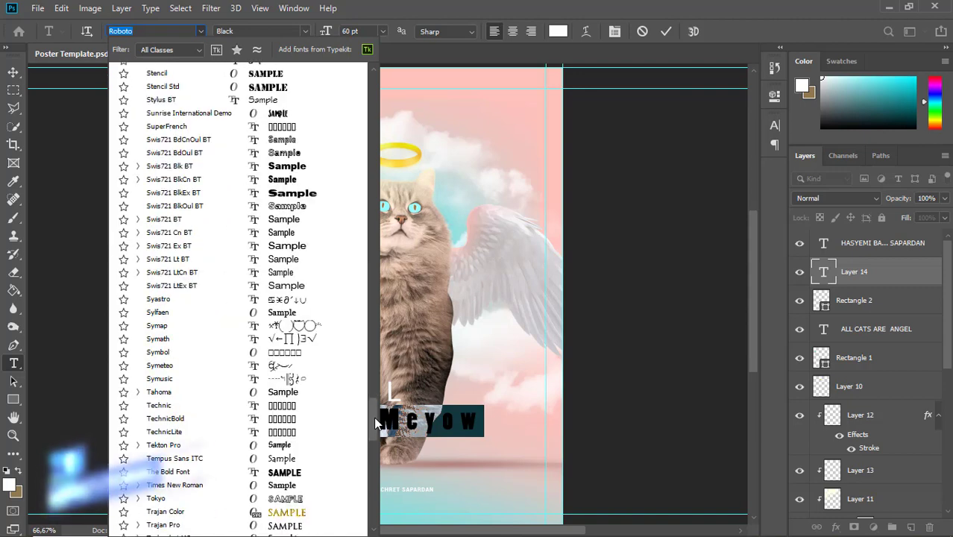
{"action": "scroll", "coordinate": [375, 422], "scroll_direction": "down", "scroll_amount": 6}
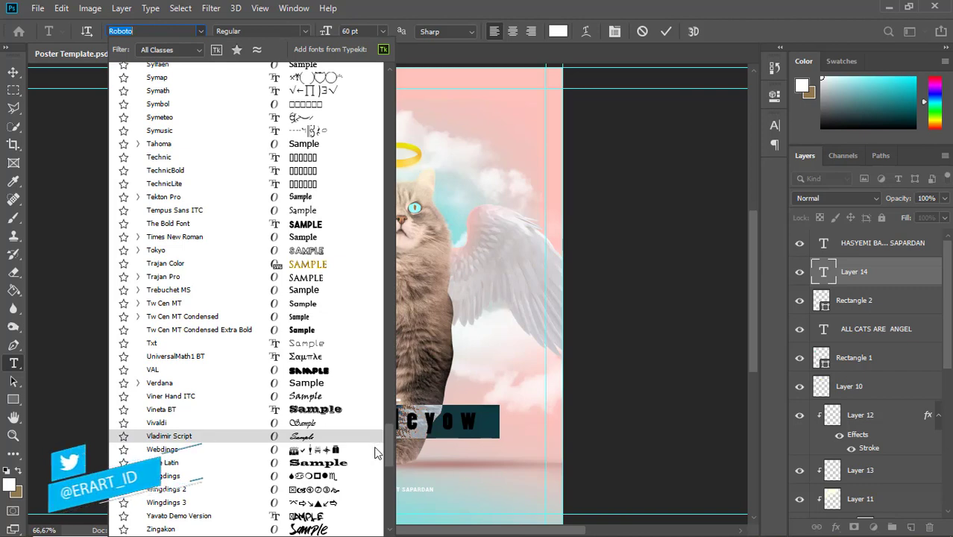
{"action": "scroll", "coordinate": [376, 446], "scroll_direction": "down", "scroll_amount": 3}
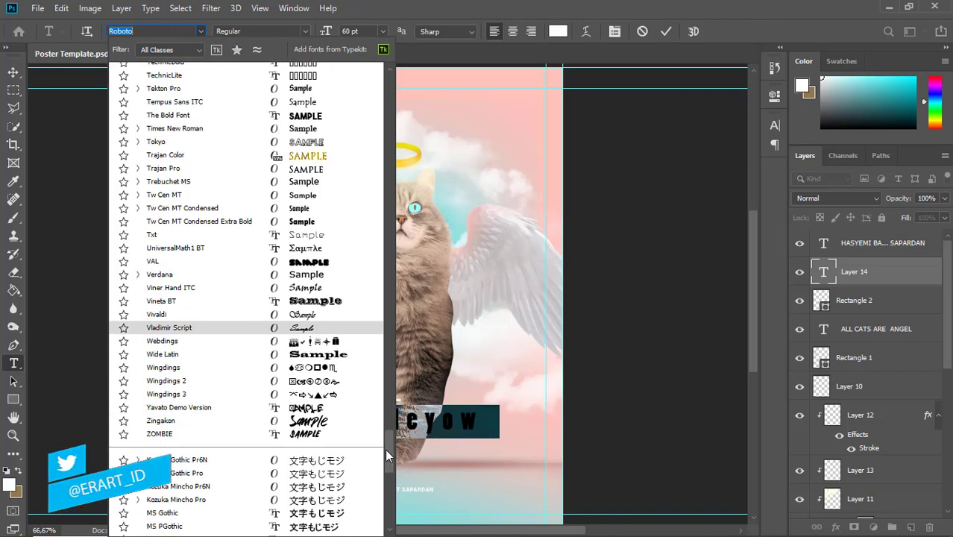
{"action": "scroll", "coordinate": [386, 455], "scroll_direction": "up", "scroll_amount": 1}
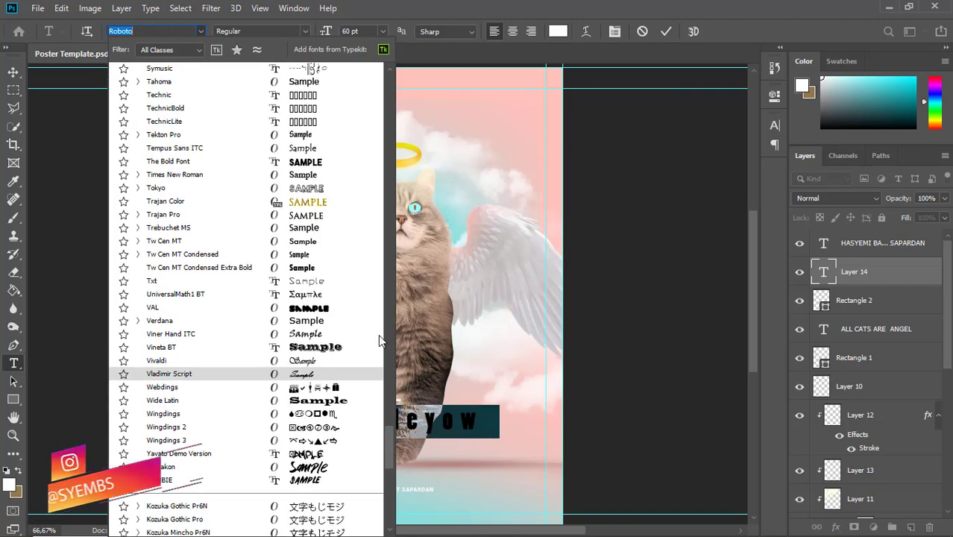
{"action": "left_click", "coordinate": [388, 166]}
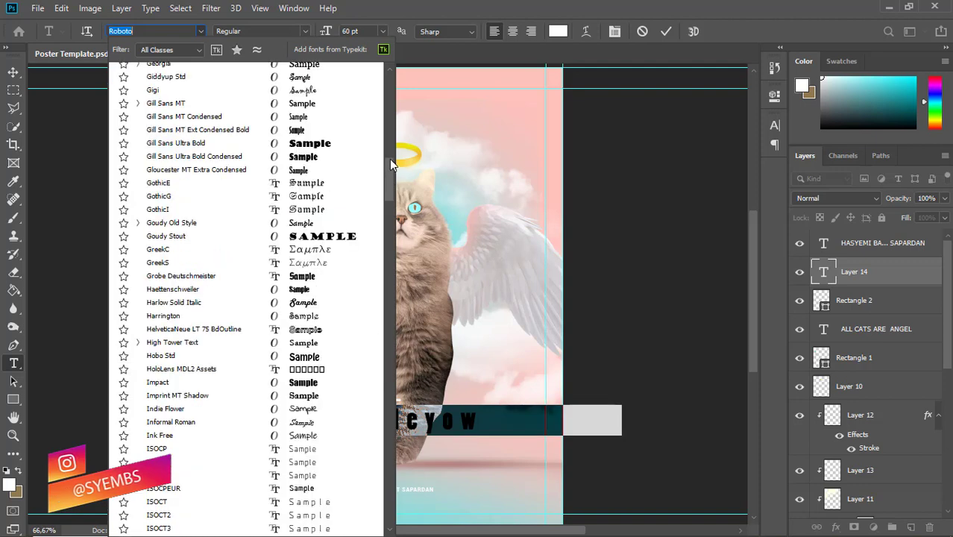
{"action": "left_click_drag", "start_coordinate": [389, 159], "coordinate": [388, 115]}
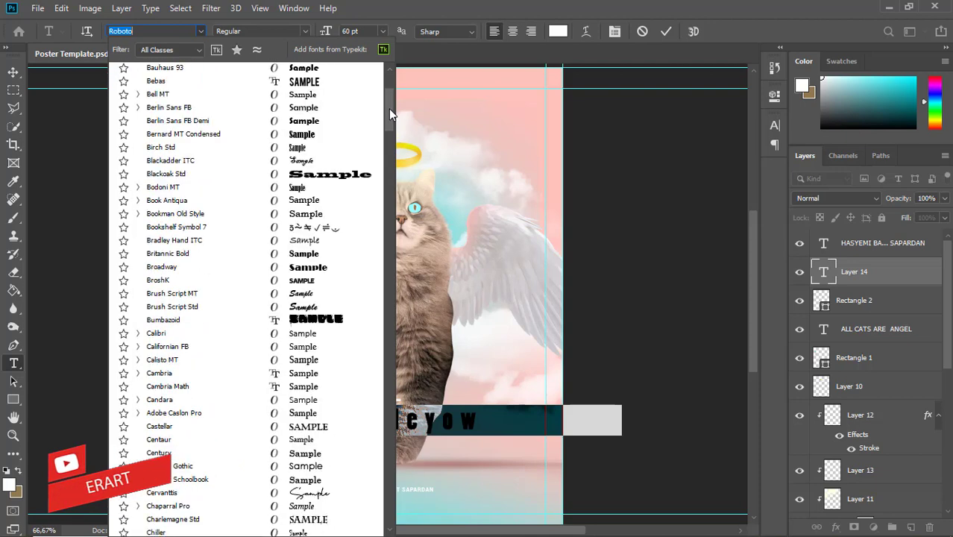
{"action": "scroll", "coordinate": [388, 108], "scroll_direction": "up", "scroll_amount": 3}
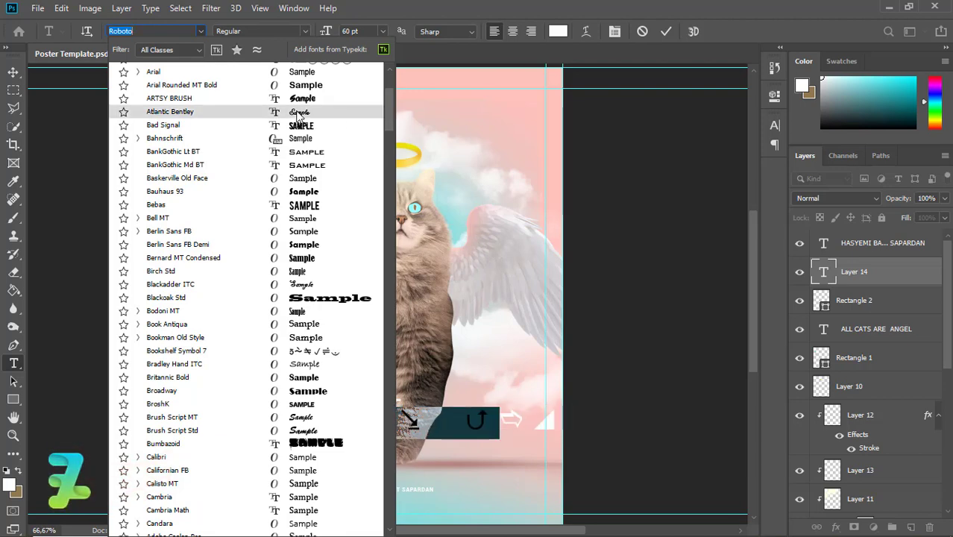
{"action": "left_click", "coordinate": [297, 112]}
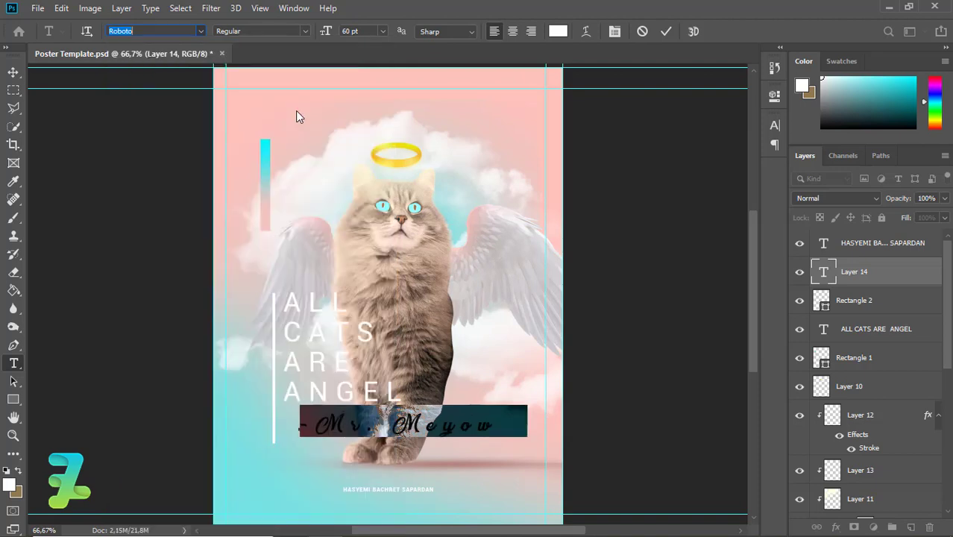
- Set the signature's leading to Auto and its tracking to 0
{"action": "left_click", "coordinate": [614, 31]}
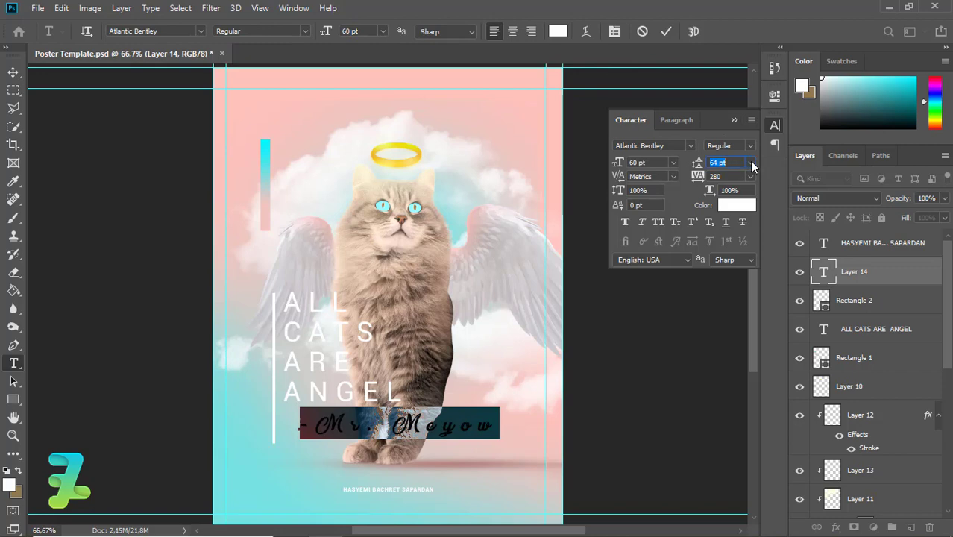
{"action": "left_click", "coordinate": [752, 164]}
{"action": "left_click", "coordinate": [738, 173]}
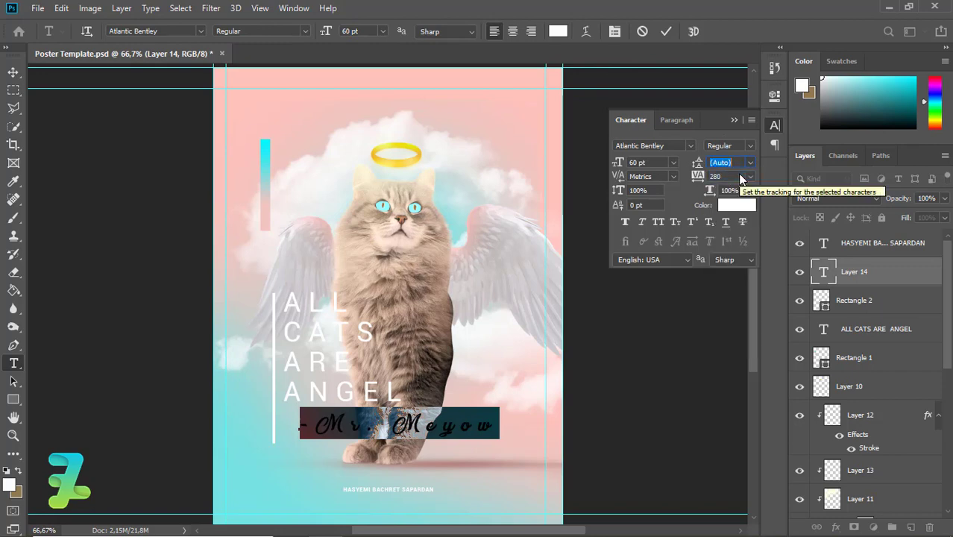
{"action": "left_click", "coordinate": [438, 416]}
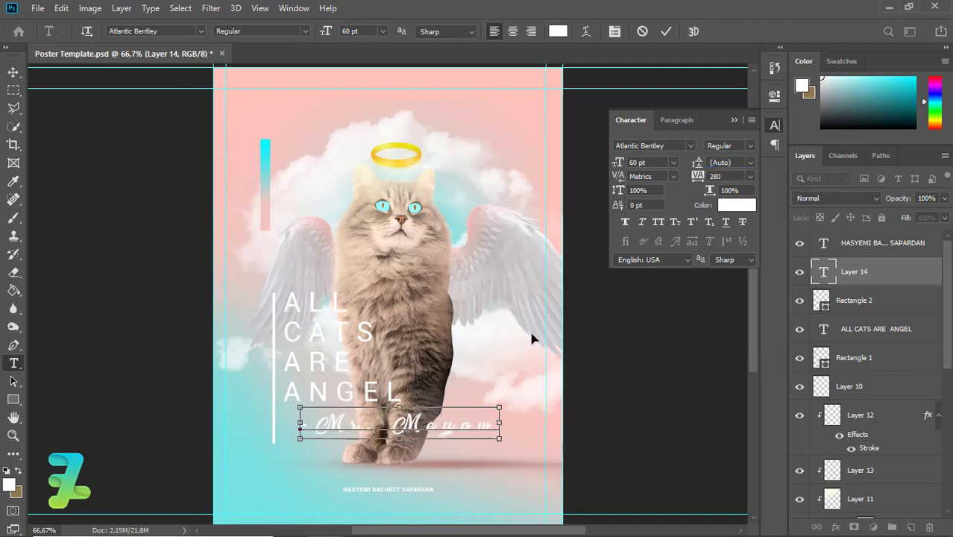
{"action": "key", "text": "ctrl+a"}
{"action": "left_click", "coordinate": [749, 176]}
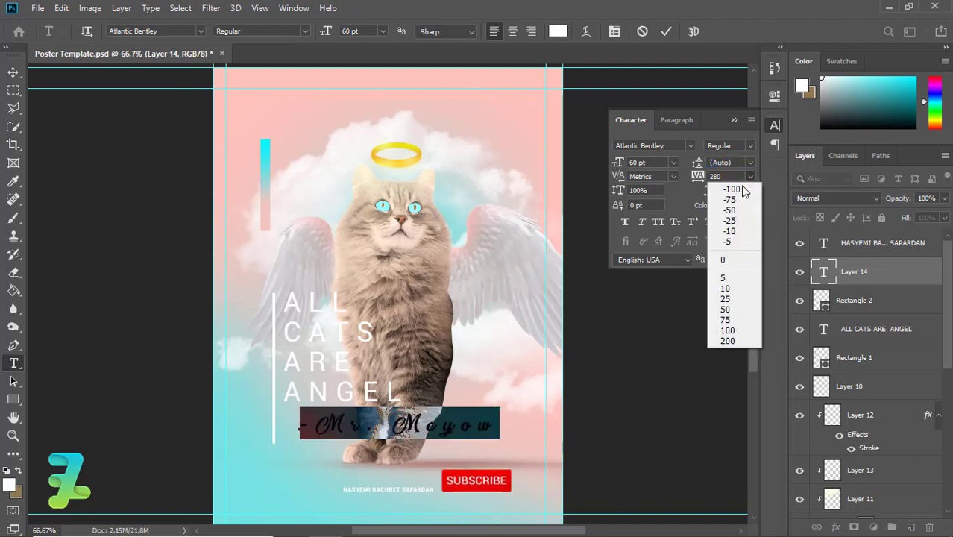
{"action": "left_click", "coordinate": [722, 260]}
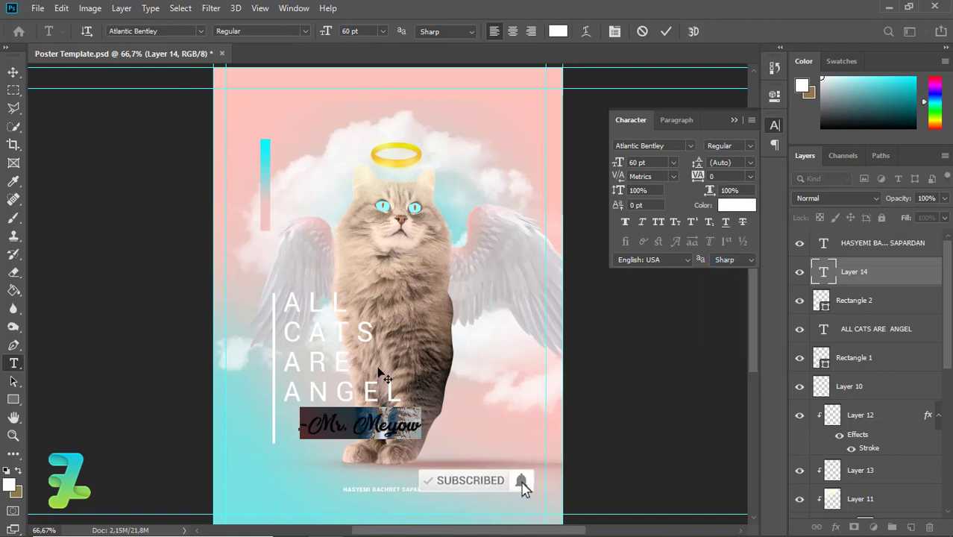
- Resize the signature to 30 pt, commit it, and move it beside the vertical line
{"action": "left_click", "coordinate": [383, 31]}
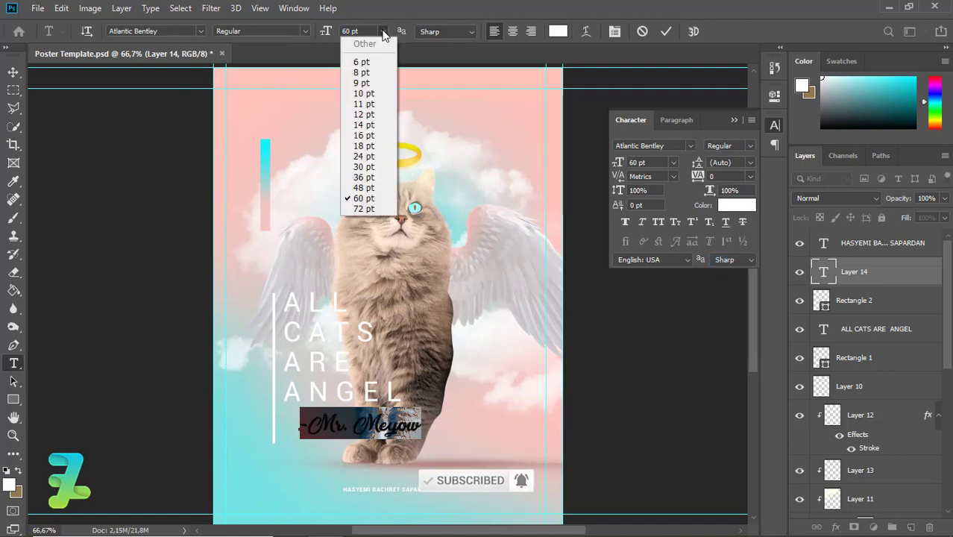
{"action": "left_click", "coordinate": [364, 167]}
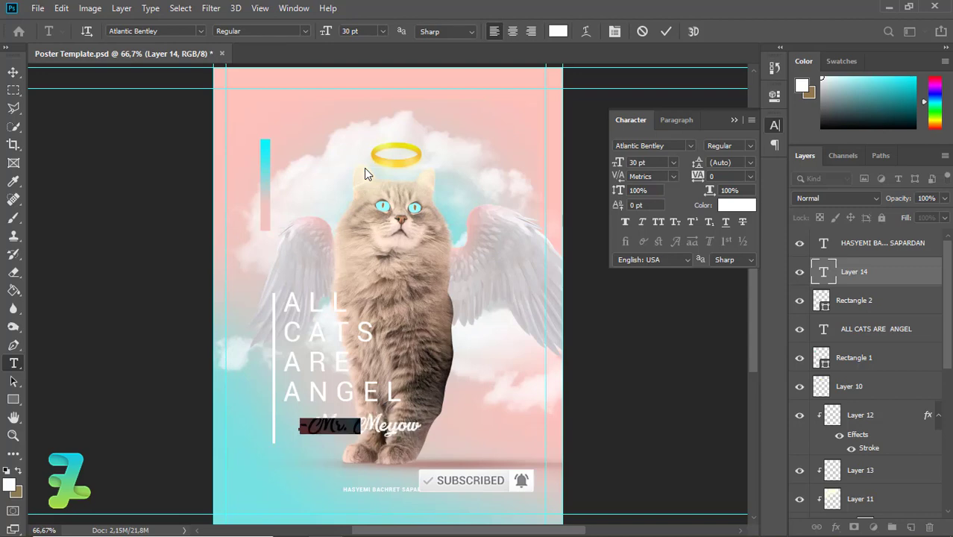
{"action": "left_click", "coordinate": [14, 72]}
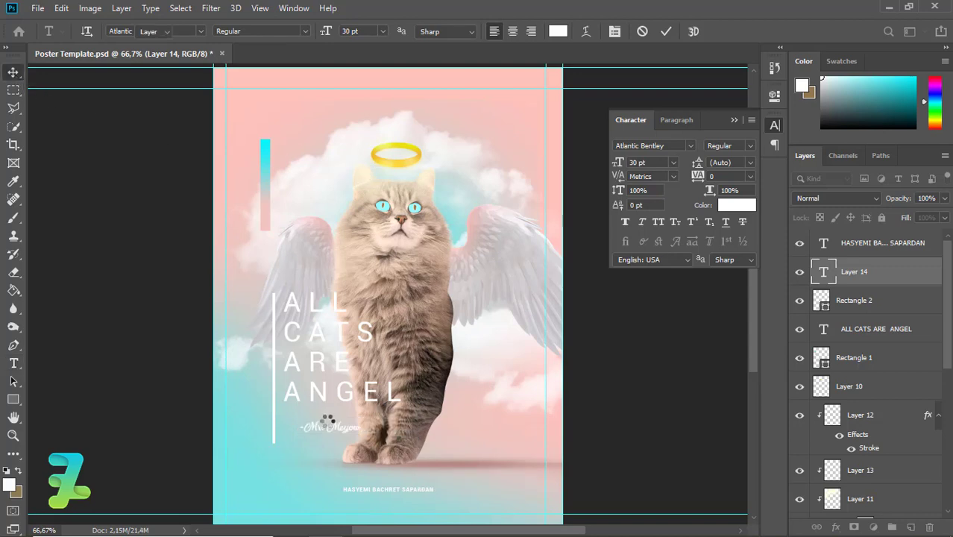
{"action": "left_click_drag", "start_coordinate": [329, 434], "coordinate": [318, 441]}
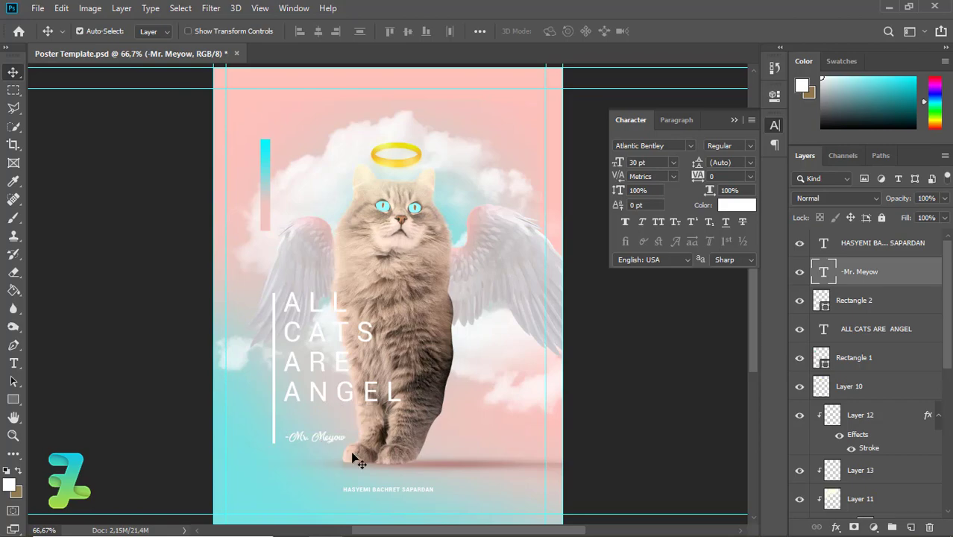